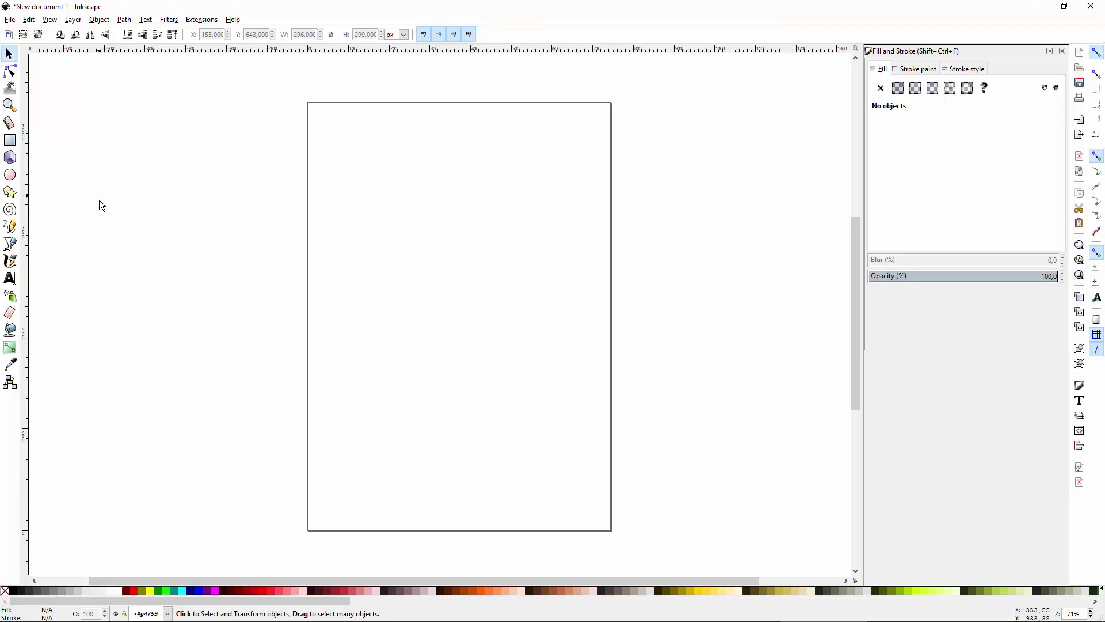
# Draw a rectangle about 260 × 191 px near the page's upper-left corner.
pyautogui.click(9, 140)
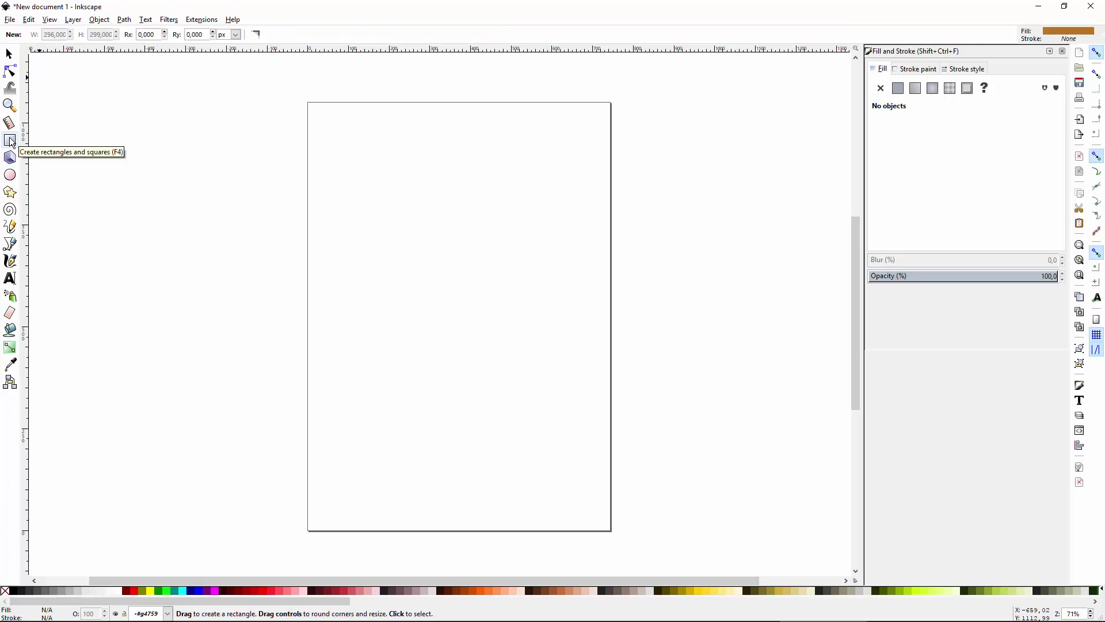
pyautogui.click(10, 180)
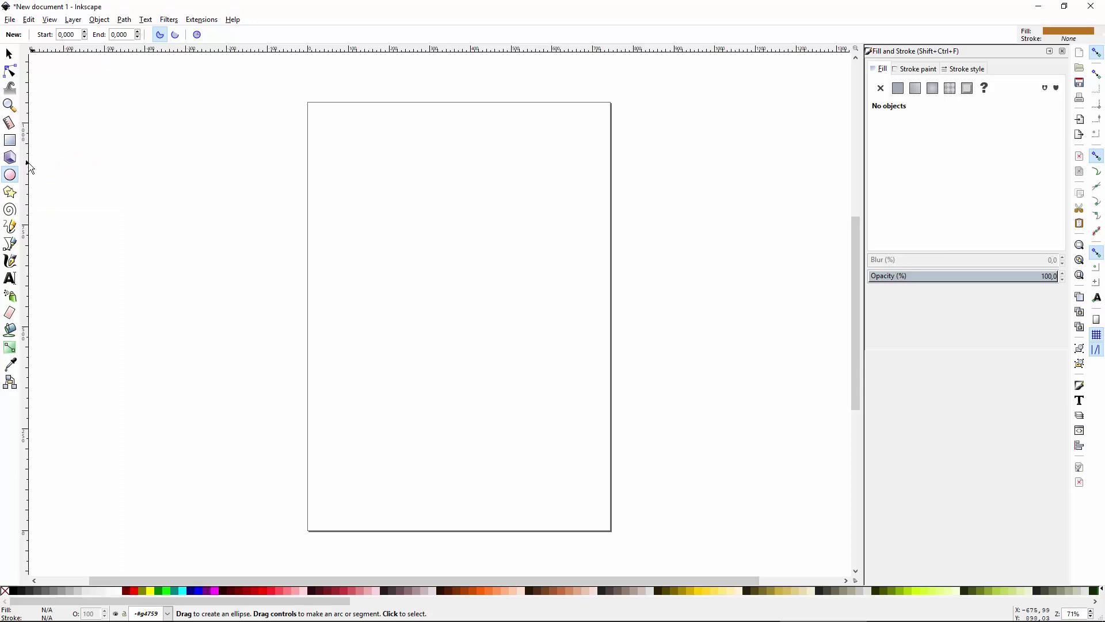
pyautogui.click(10, 142)
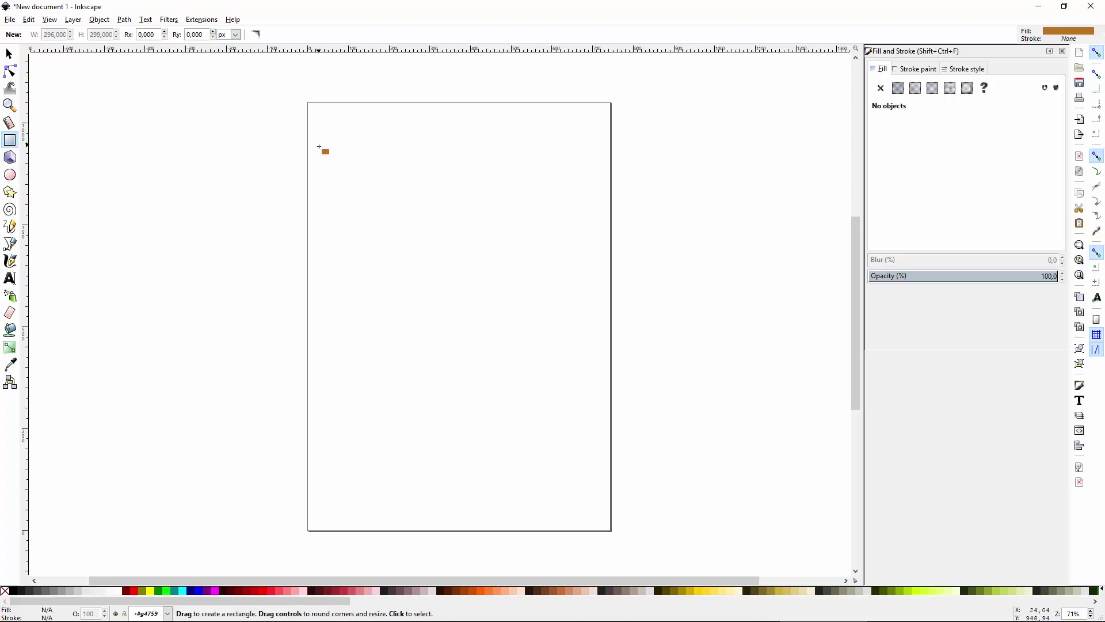
pyautogui.moveTo(322, 135); pyautogui.dragTo(427, 213)
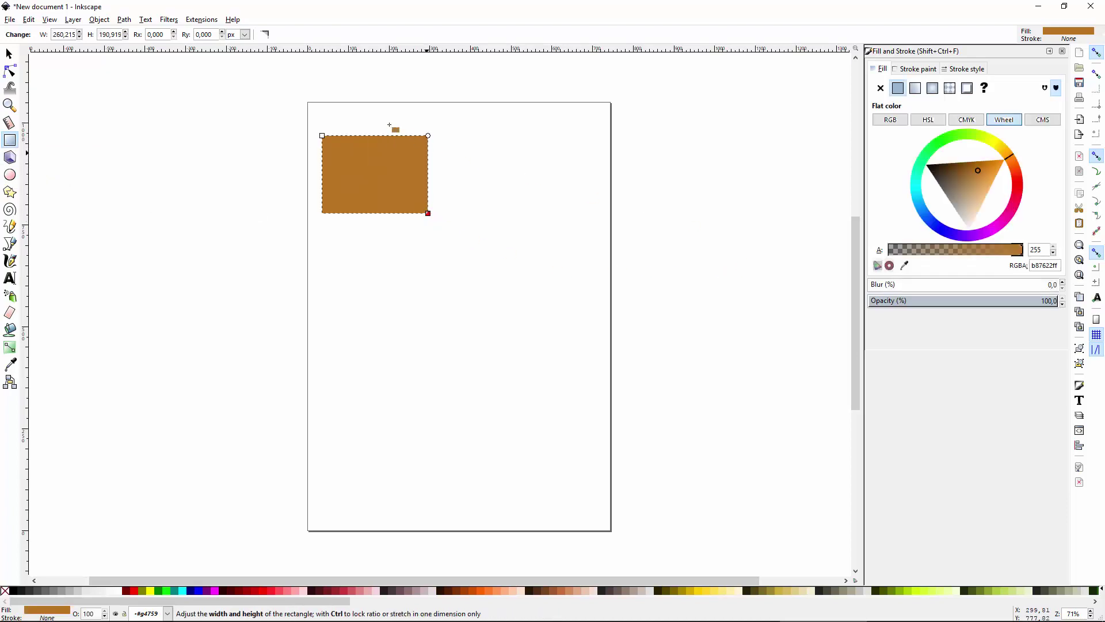
# Reshape the rectangle to about 252 × 220 px, and try rounding its corners before restoring them to square.
pyautogui.scroll(2, 314, 124)
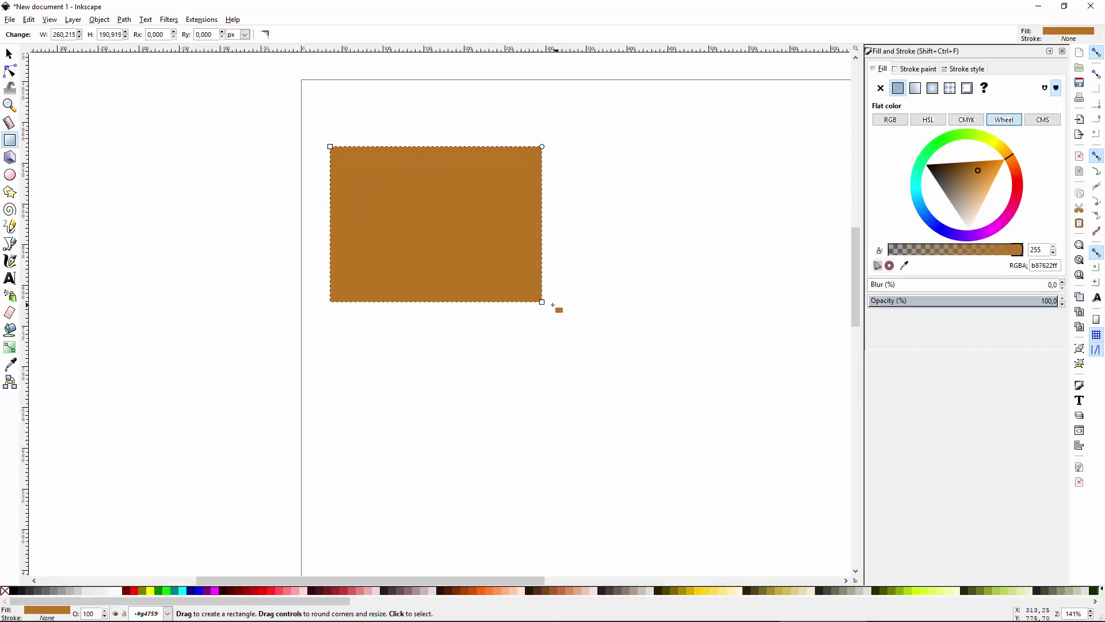
pyautogui.moveTo(542, 302); pyautogui.dragTo(535, 325)
pyautogui.moveTo(535, 146); pyautogui.dragTo(543, 168)
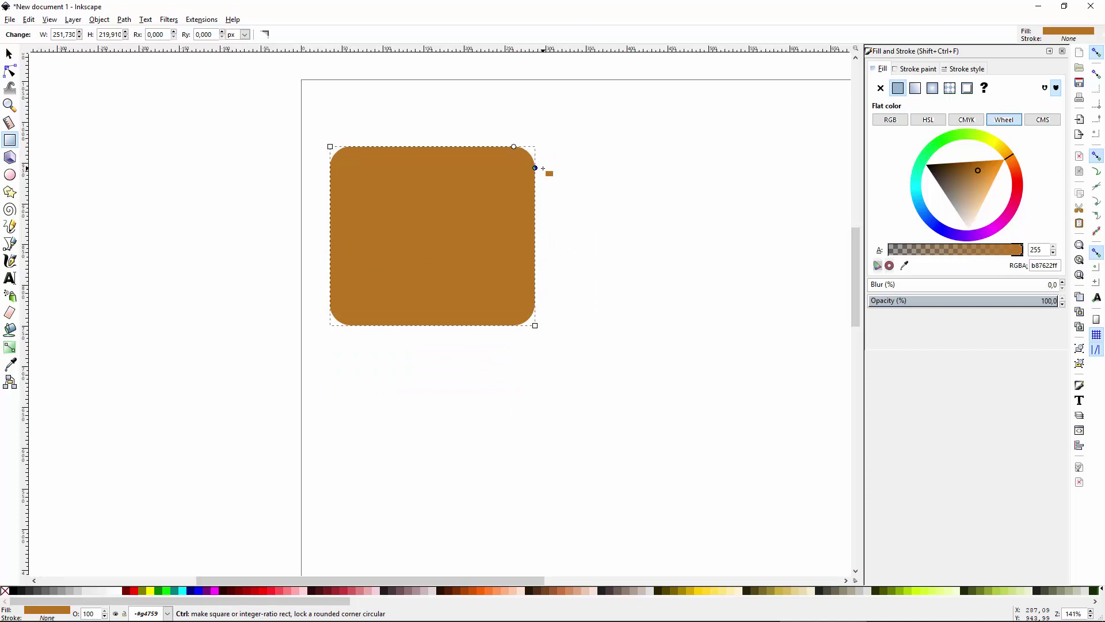
pyautogui.moveTo(543, 169); pyautogui.dragTo(550, 104)
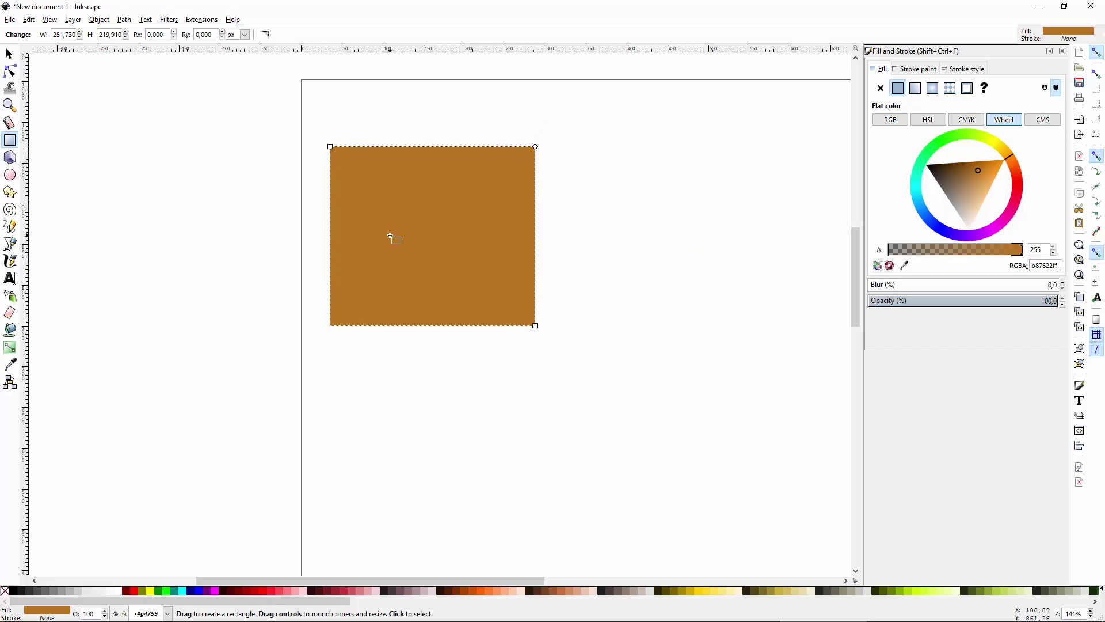
# Scale the rectangle to about 222 × 206 px with the Selector and move it to about X 105, Y 816 px.
pyautogui.press('s')
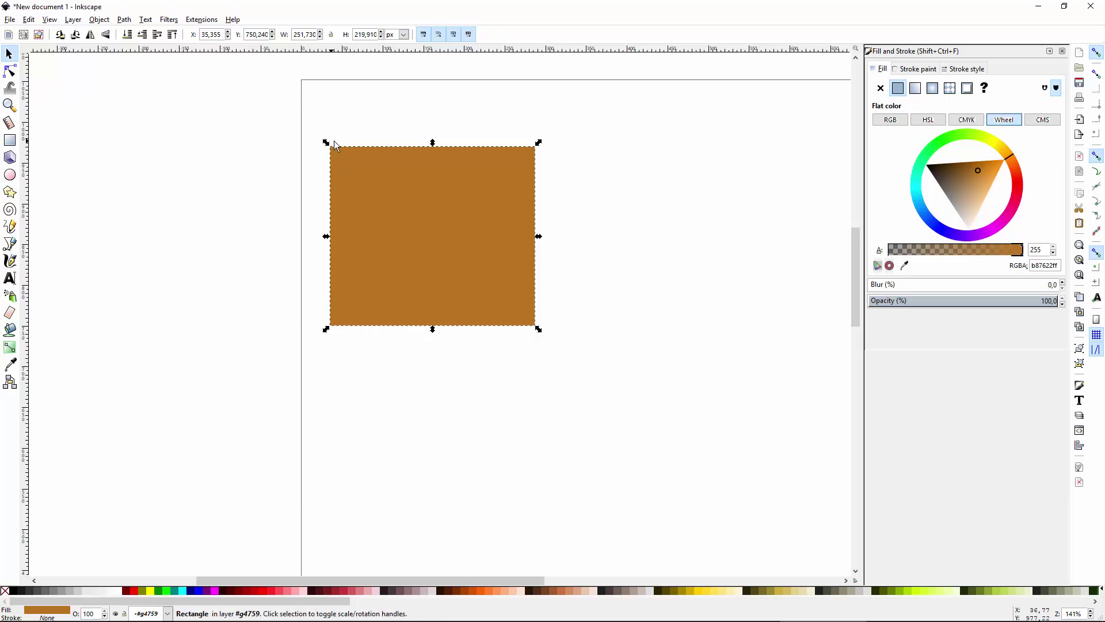
pyautogui.moveTo(539, 143)
pyautogui.mouseDown()
pyautogui.moveTo(412, 286)
pyautogui.moveTo(521, 149)
pyautogui.mouseUp()
pyautogui.moveTo(327, 334); pyautogui.dragTo(345, 266)
pyautogui.moveTo(443, 265); pyautogui.dragTo(426, 301)
pyautogui.moveTo(432, 211); pyautogui.dragTo(472, 186)
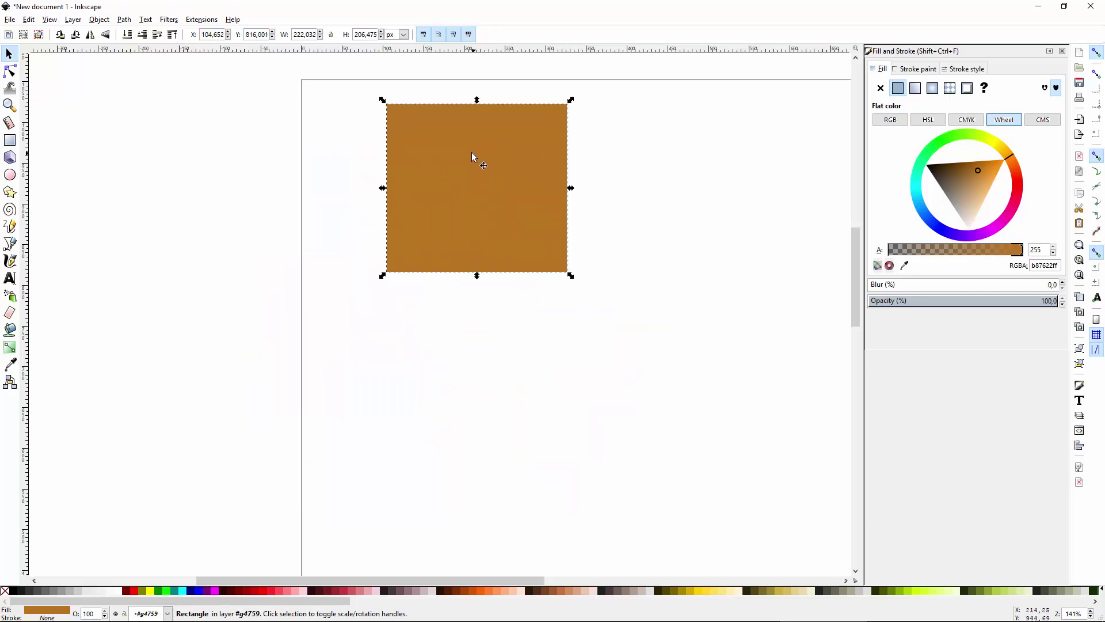
# Try rotating the rectangle slightly and skewing it vertically, and undo both transformations.
pyautogui.click(472, 182)
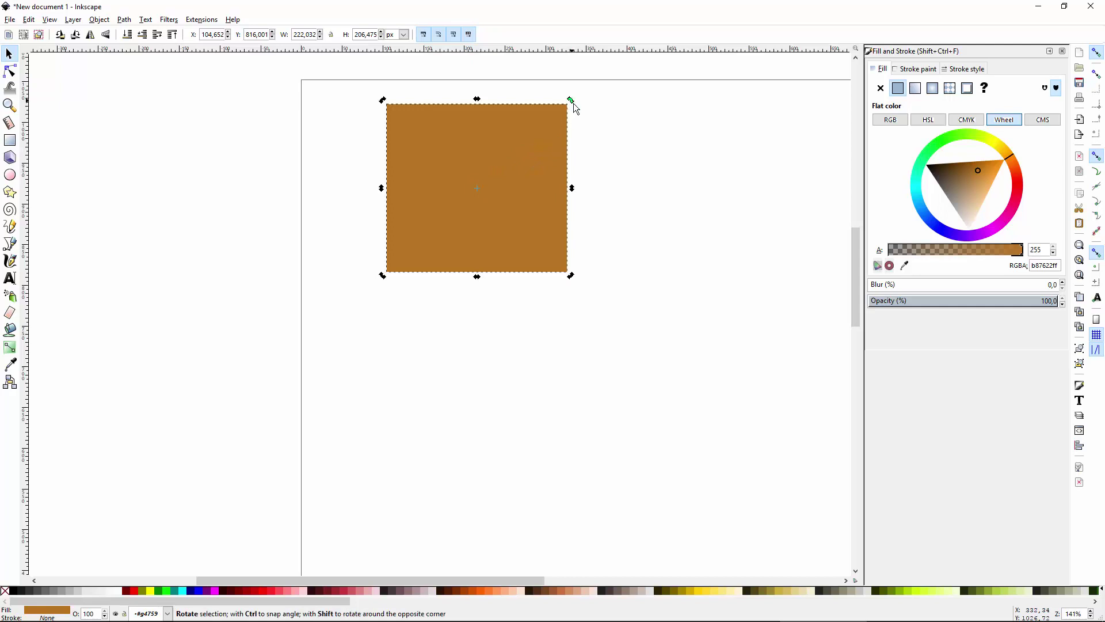
pyautogui.moveTo(573, 102); pyautogui.dragTo(446, 235)
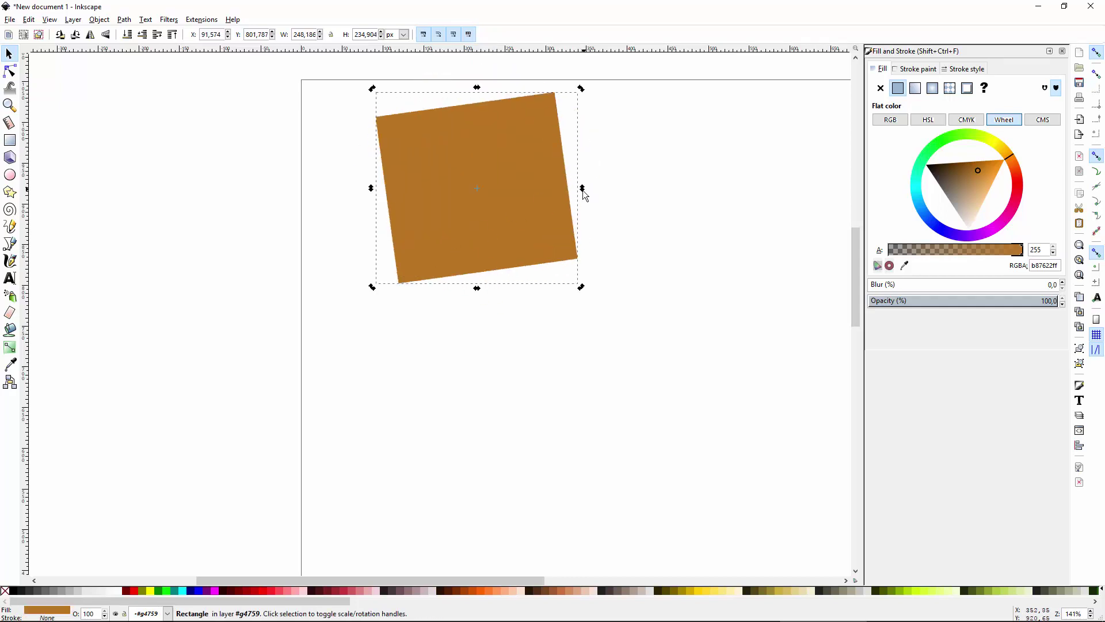
pyautogui.moveTo(583, 188)
pyautogui.mouseDown()
pyautogui.moveTo(600, 291)
pyautogui.moveTo(589, 168)
pyautogui.mouseUp()
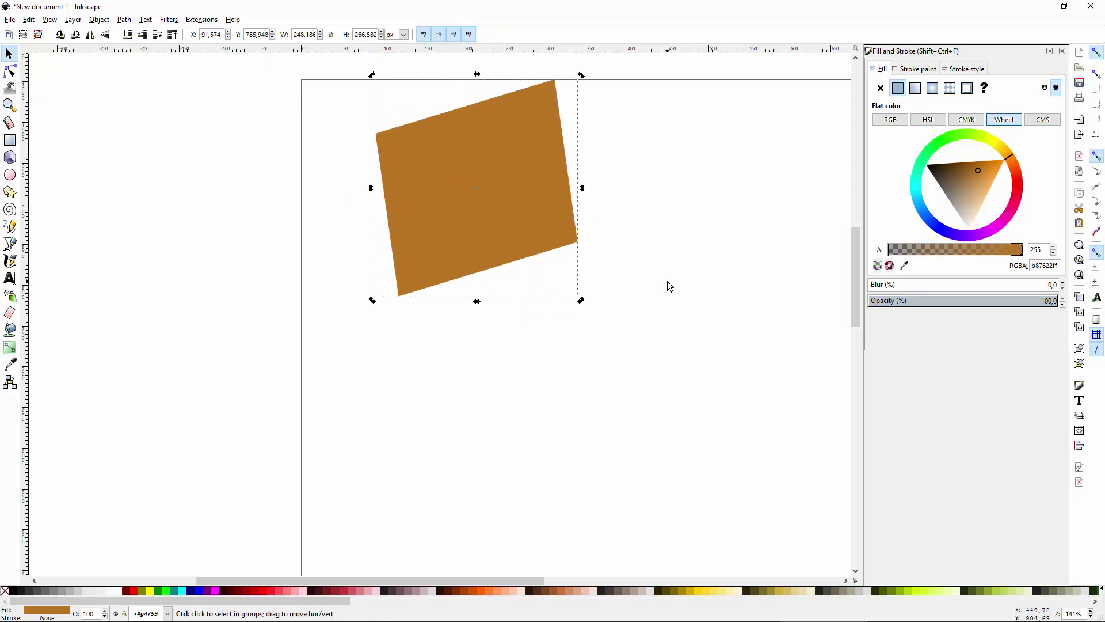
pyautogui.hotkey('ctrl', 'z')
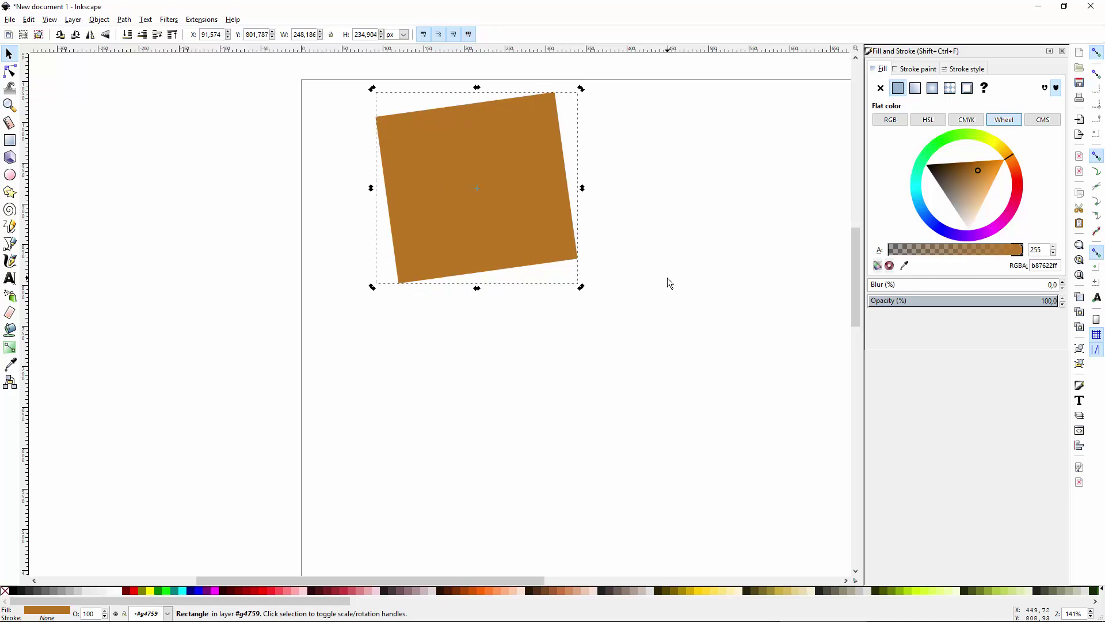
pyautogui.hotkey('ctrl', 'z')
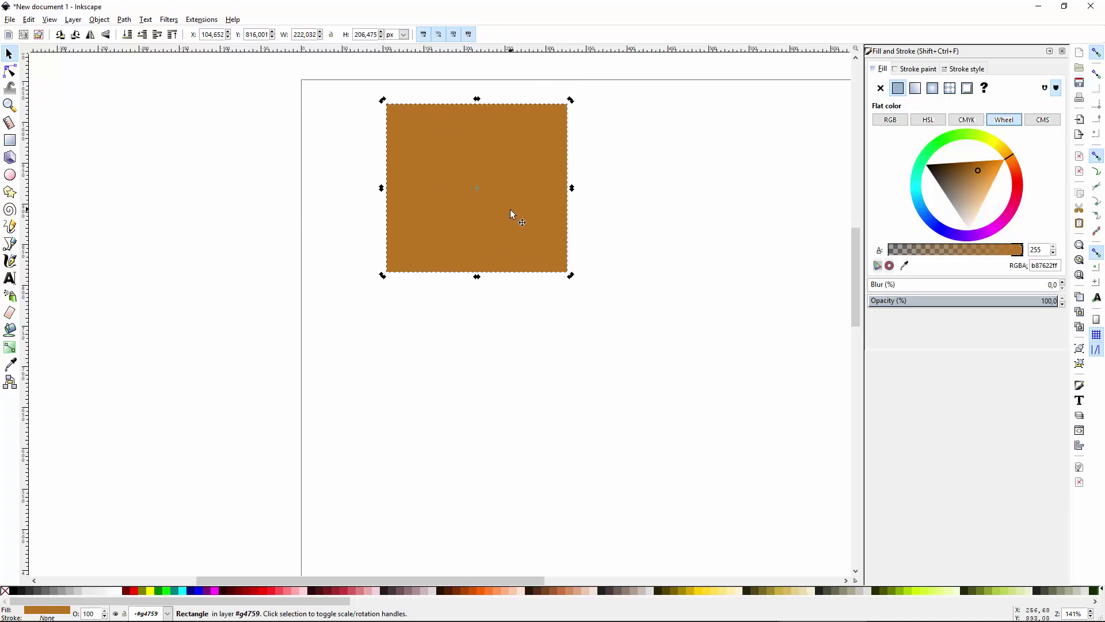
# Move the rectangle down the page to about X 71, Y 712 px.
pyautogui.moveTo(506, 232); pyautogui.dragTo(466, 301)
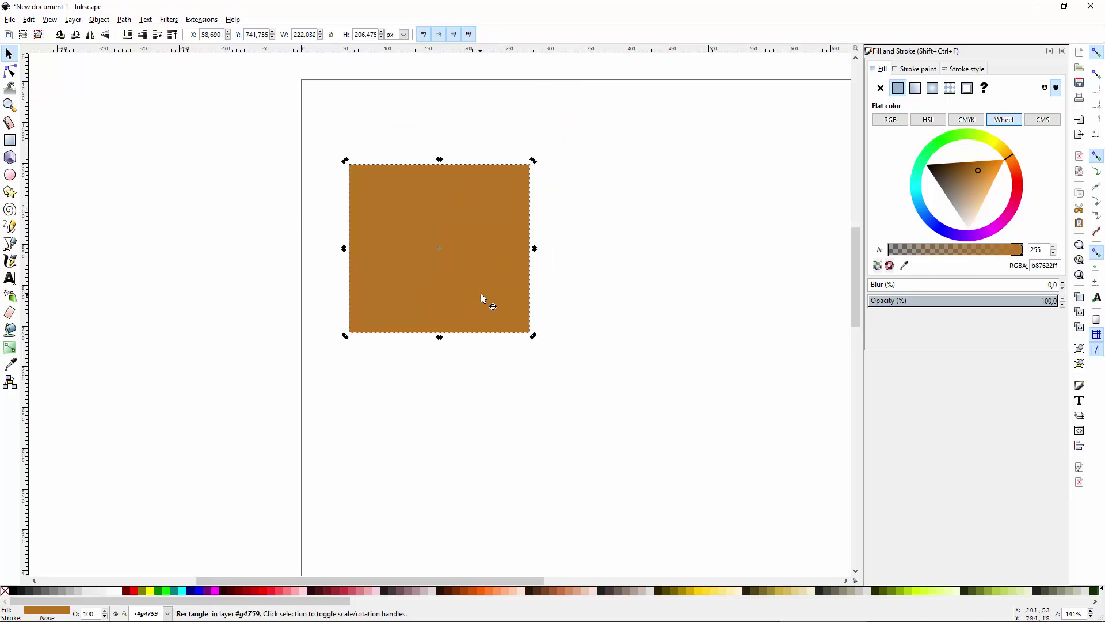
pyautogui.click(481, 296)
pyautogui.moveTo(508, 241); pyautogui.dragTo(443, 264)
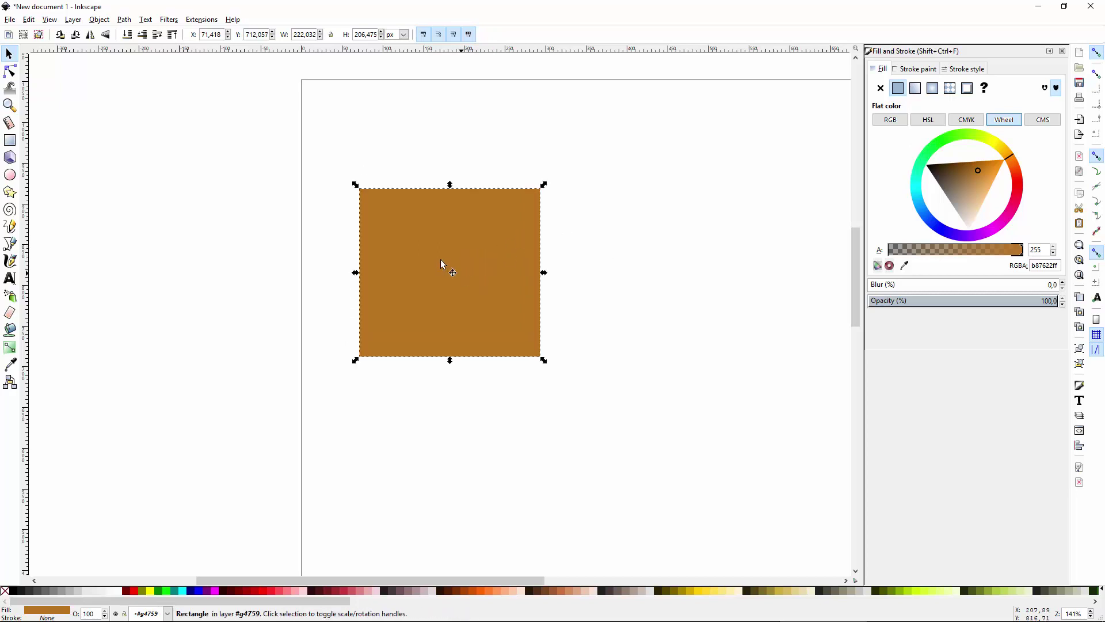
# Change the rectangle's flat fill to lime green (ade91dff) on the colour wheel, testing lower alpha before restoring it to 255.
pyautogui.click(99, 20)
pyautogui.click(111, 33)
pyautogui.hotkey('ctrl', 'z')
pyautogui.click(993, 168)
pyautogui.moveTo(1017, 187)
pyautogui.mouseDown()
pyautogui.moveTo(994, 229)
pyautogui.moveTo(918, 197)
pyautogui.moveTo(923, 159)
pyautogui.moveTo(977, 137)
pyautogui.mouseUp()
pyautogui.moveTo(1017, 257); pyautogui.dragTo(880, 253)
pyautogui.moveTo(947, 254); pyautogui.dragTo(1093, 248)
# Shrink the green rectangle to a square about 131 × 131 px near the page's left edge.
pyautogui.moveTo(476, 260); pyautogui.dragTo(421, 299)
pyautogui.moveTo(520, 193); pyautogui.dragTo(445, 256)
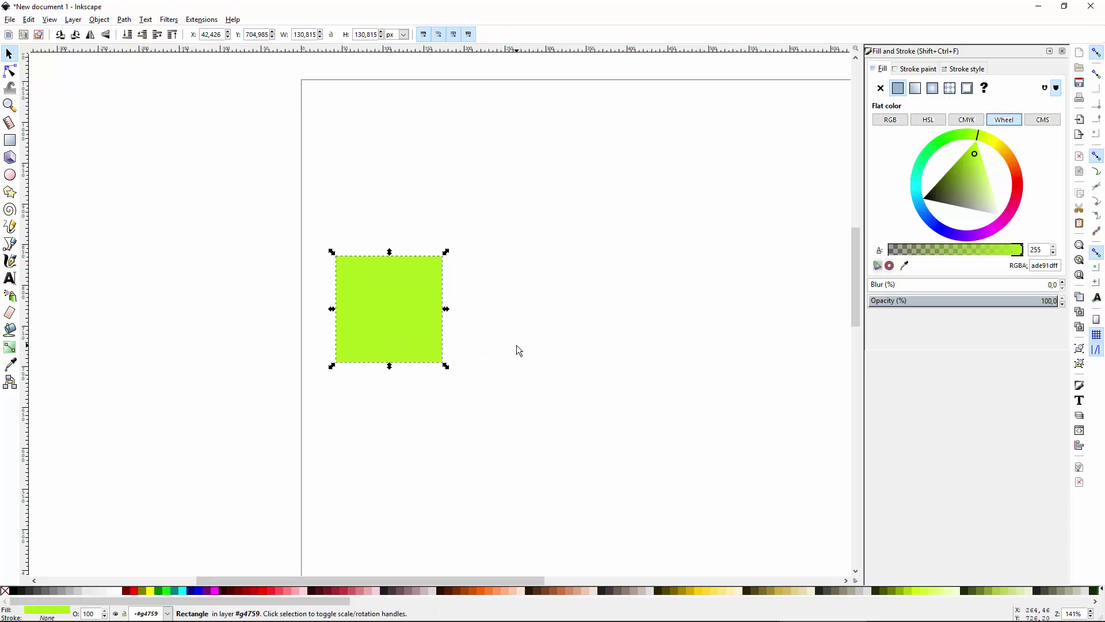
# Duplicate the green square, place the two squares so they overlap diagonally at a corner, and group them.
pyautogui.hotkey('ctrl', 'd')
pyautogui.moveTo(371, 316); pyautogui.dragTo(419, 280)
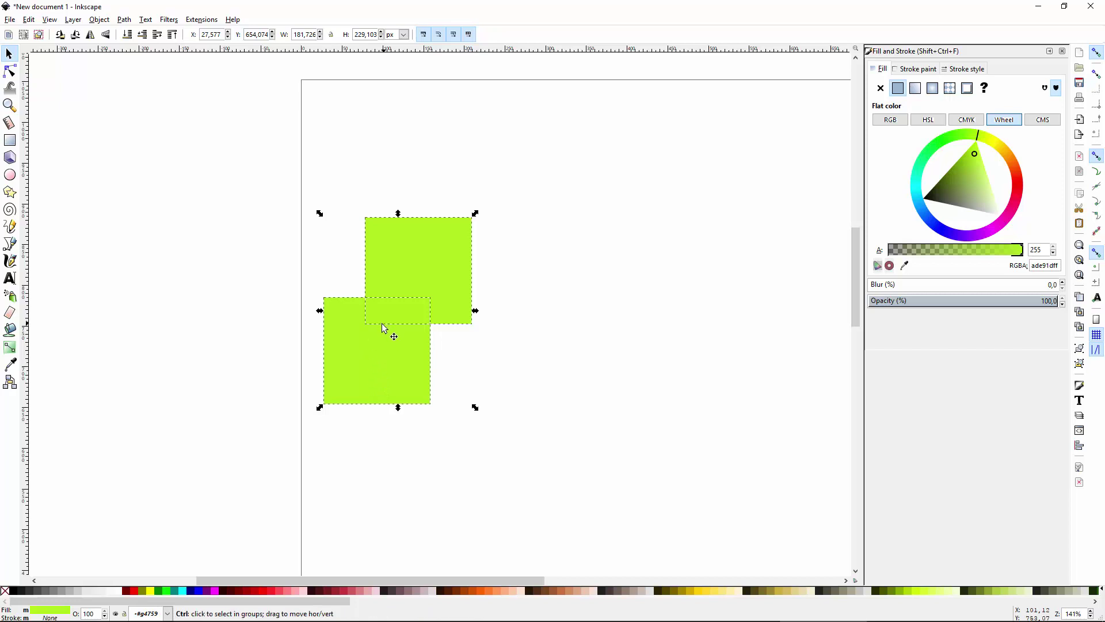
pyautogui.hotkey('ctrl', 'g')
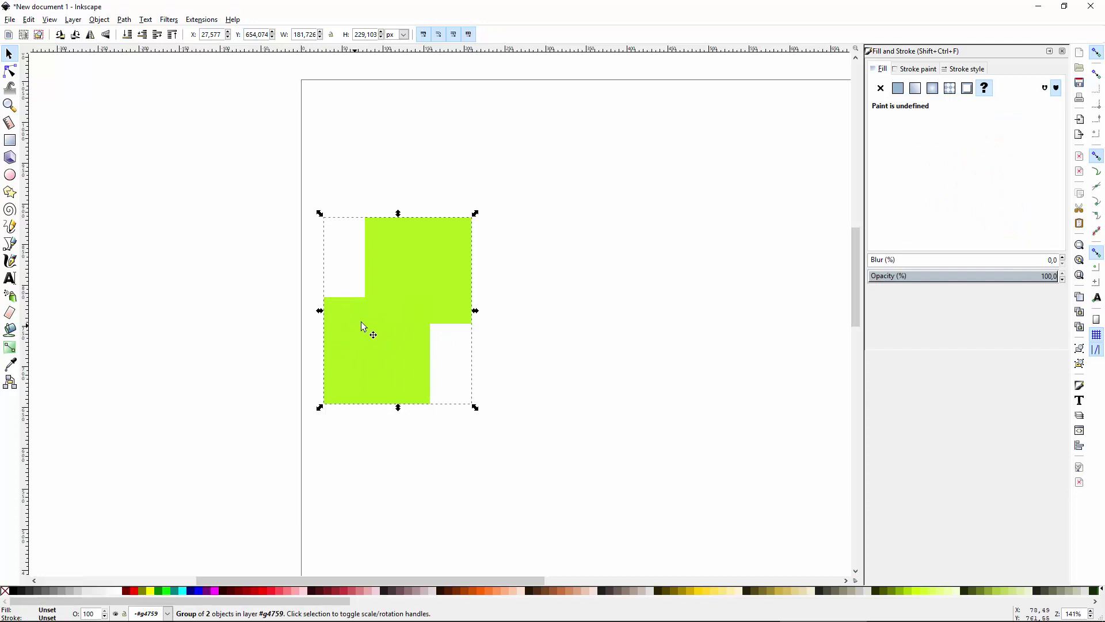
# Rotate the group of two squares counterclockwise and place it at about X 54, Y 661 px.
pyautogui.moveTo(370, 308); pyautogui.dragTo(490, 282)
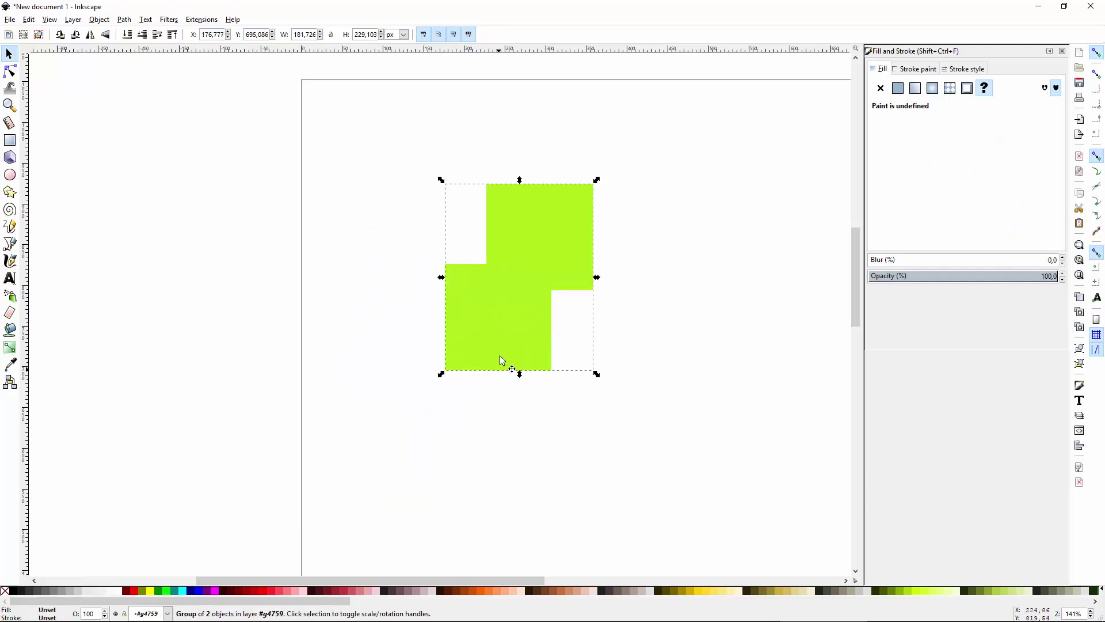
pyautogui.click(506, 313)
pyautogui.moveTo(595, 373); pyautogui.dragTo(651, 267)
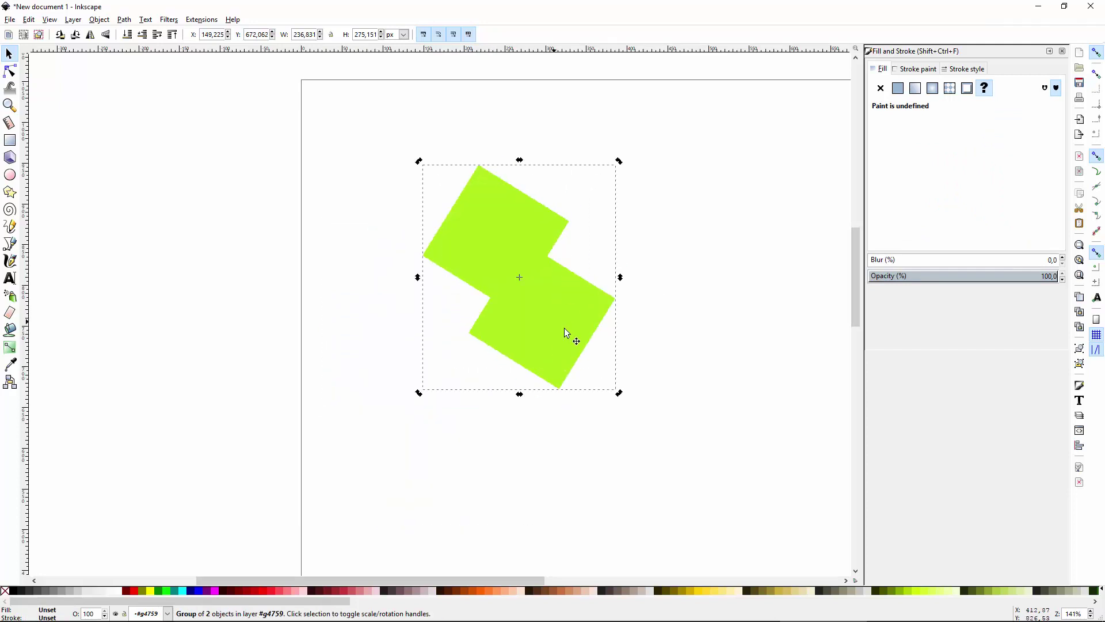
pyautogui.moveTo(564, 327); pyautogui.dragTo(690, 335)
pyautogui.hotkey('ctrl', 'z')
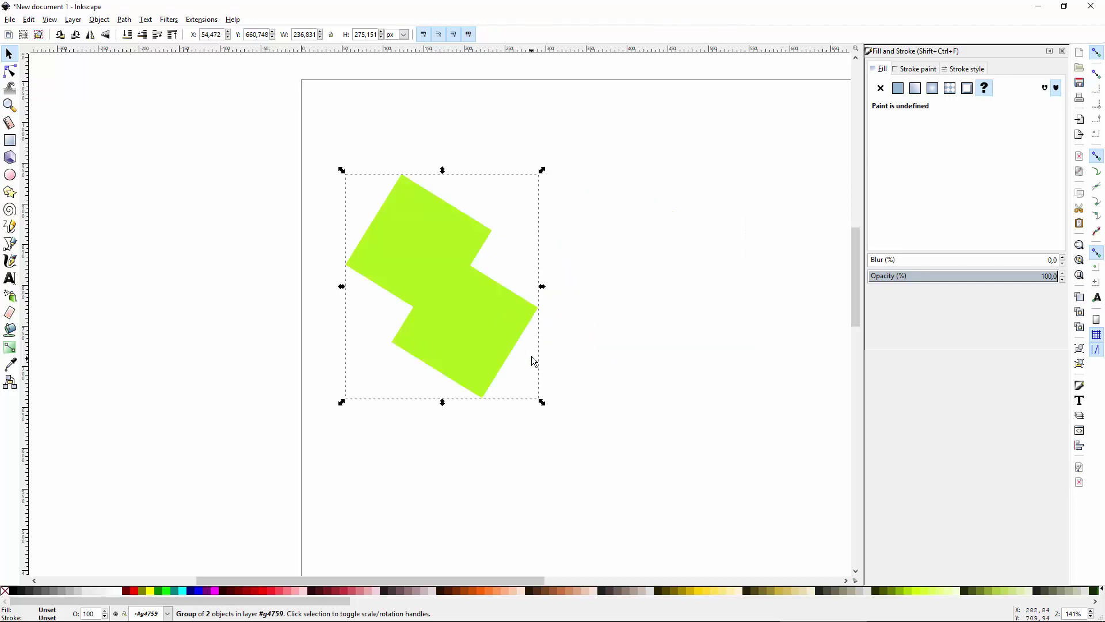
# Ungroup the two squares and move the lower one away from the other, to about X 299, Y 728 px.
pyautogui.rightClick(469, 260)
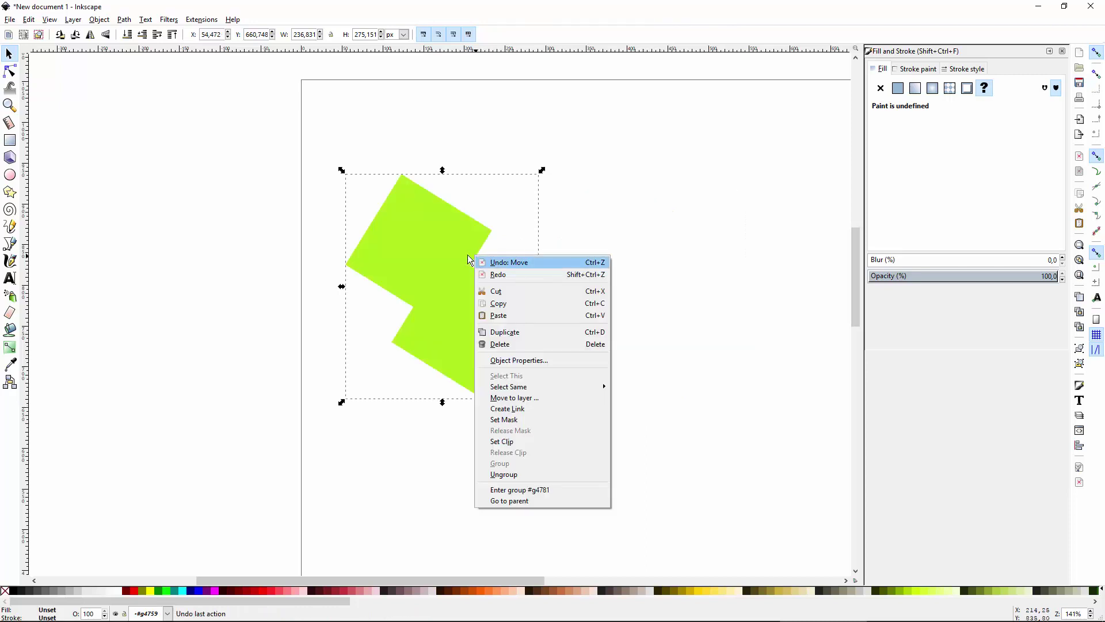
pyautogui.rightClick(416, 227)
pyautogui.rightClick(415, 228)
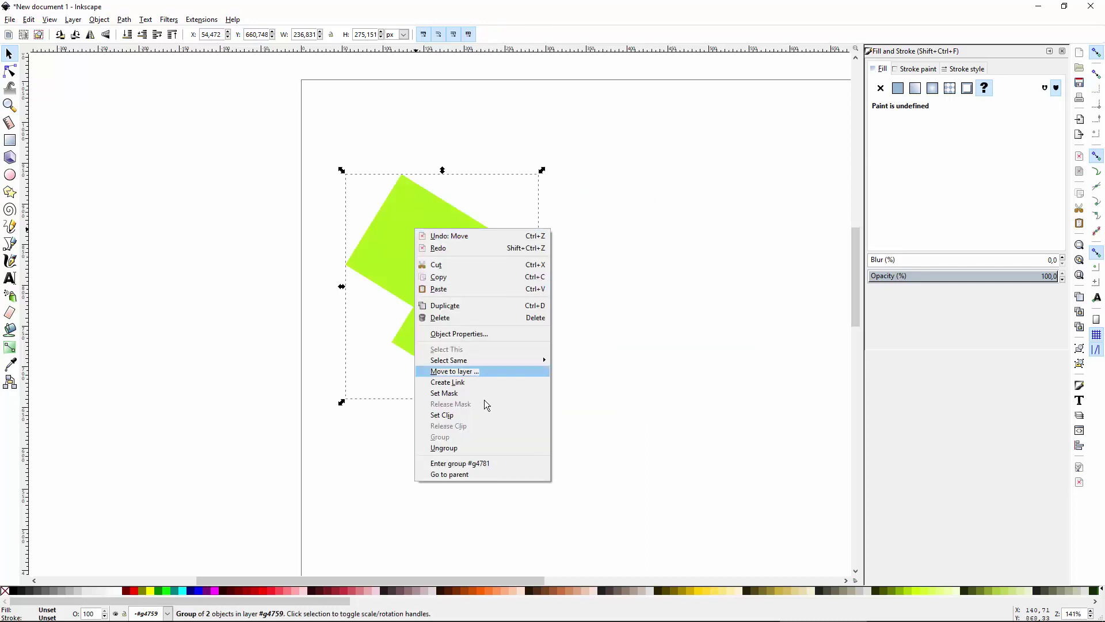
pyautogui.click(463, 448)
pyautogui.click(603, 241)
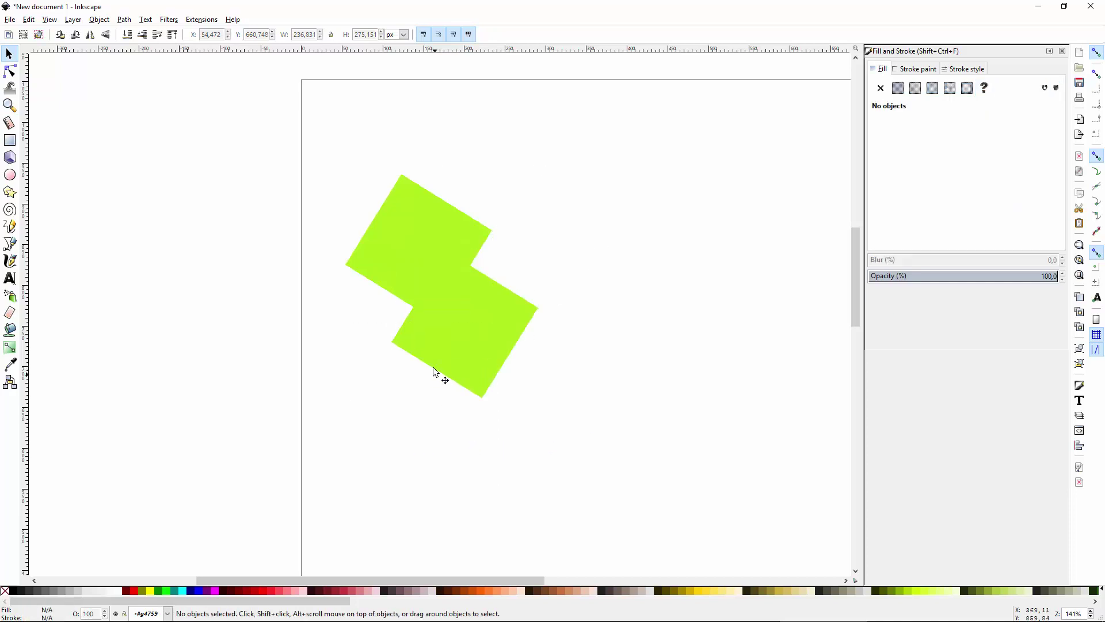
pyautogui.moveTo(435, 372); pyautogui.dragTo(629, 365)
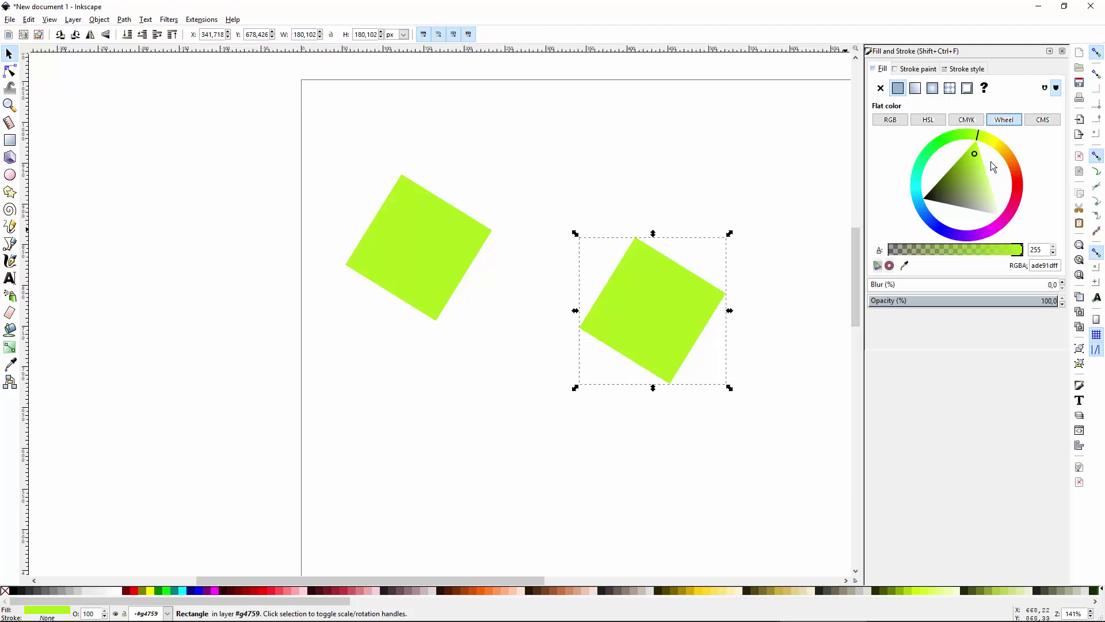
pyautogui.moveTo(637, 264); pyautogui.dragTo(603, 224)
# Give the separated square a linear gradient fill and colour the gradient's start stop orange using the Node tool.
pyautogui.click(915, 89)
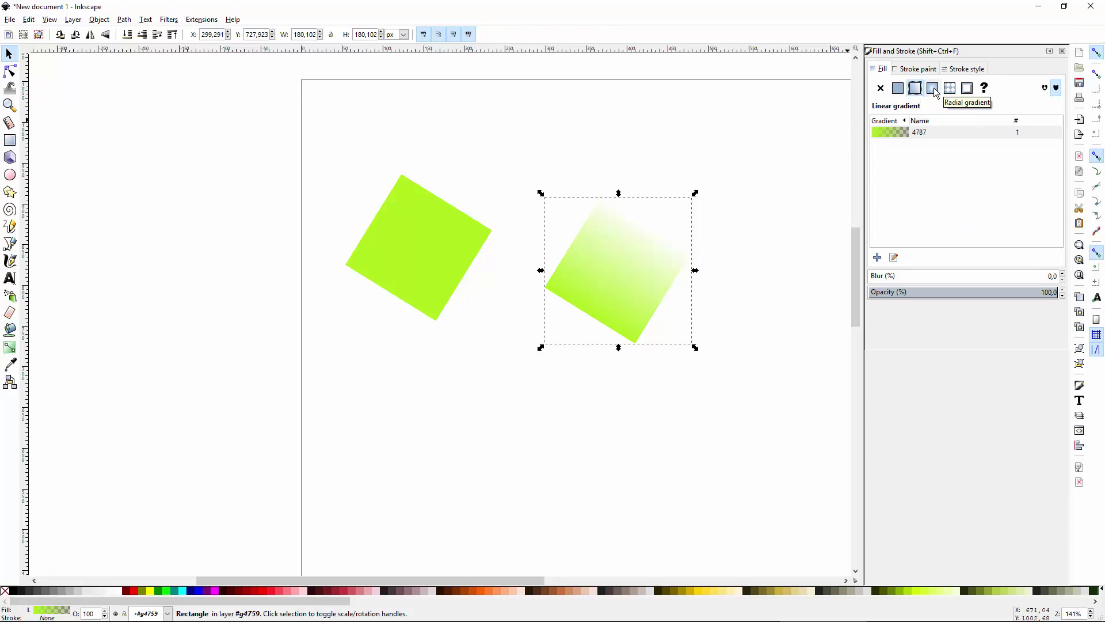
pyautogui.moveTo(612, 265); pyautogui.dragTo(619, 266)
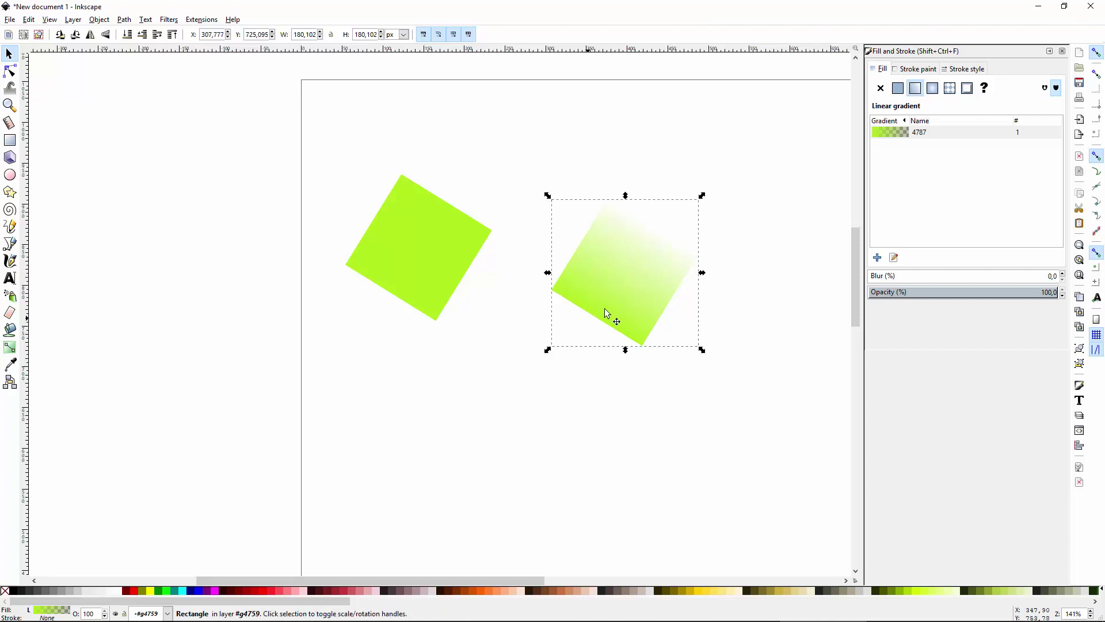
pyautogui.press('n')
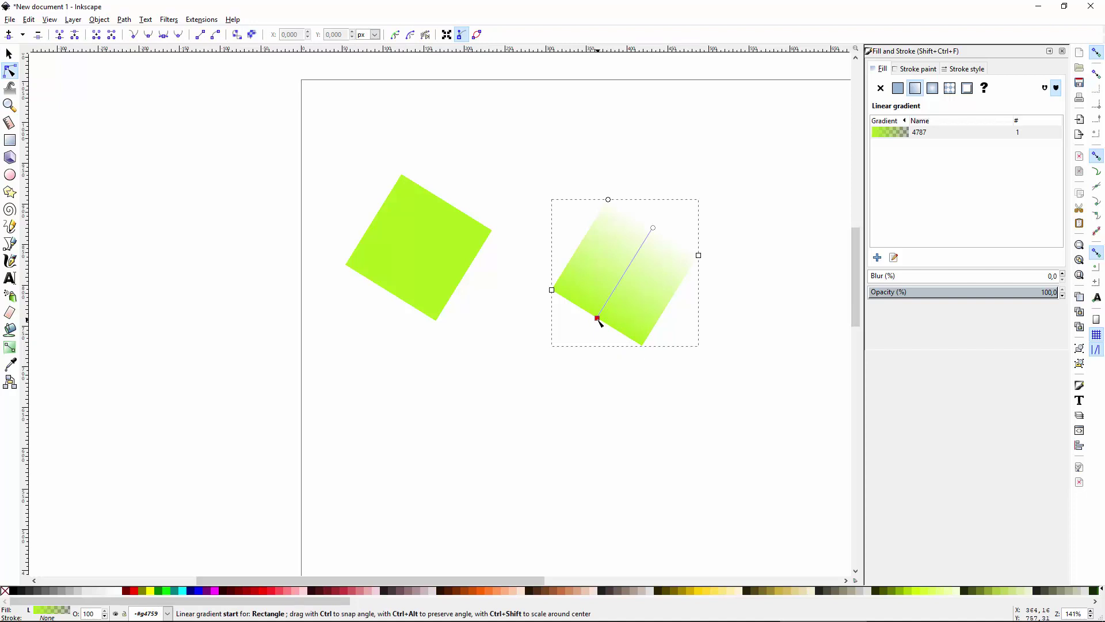
pyautogui.click(653, 228)
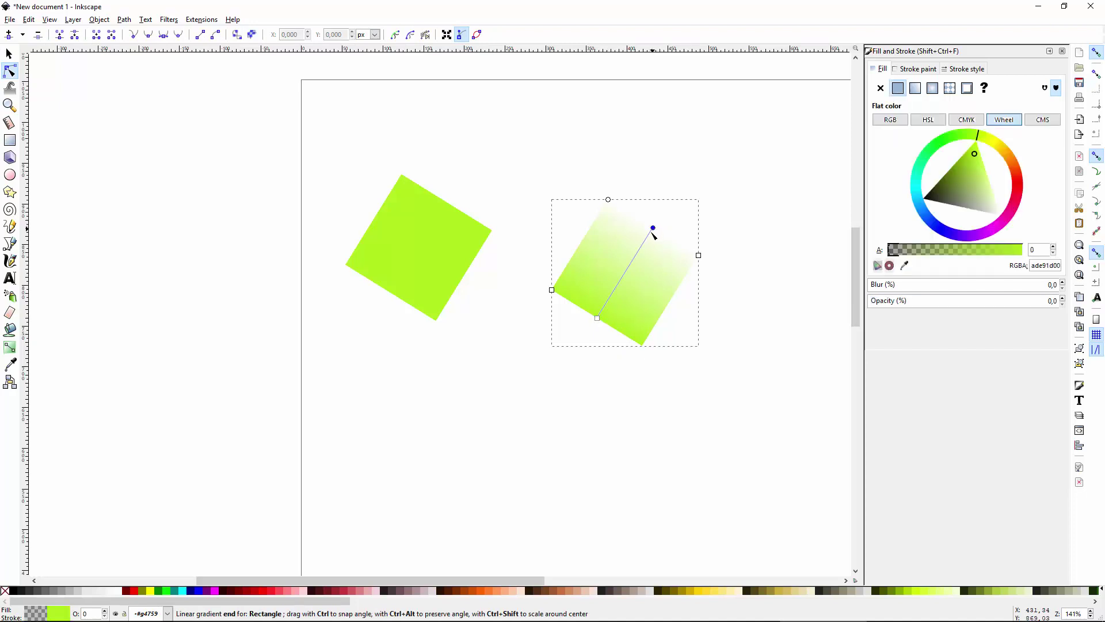
pyautogui.click(598, 319)
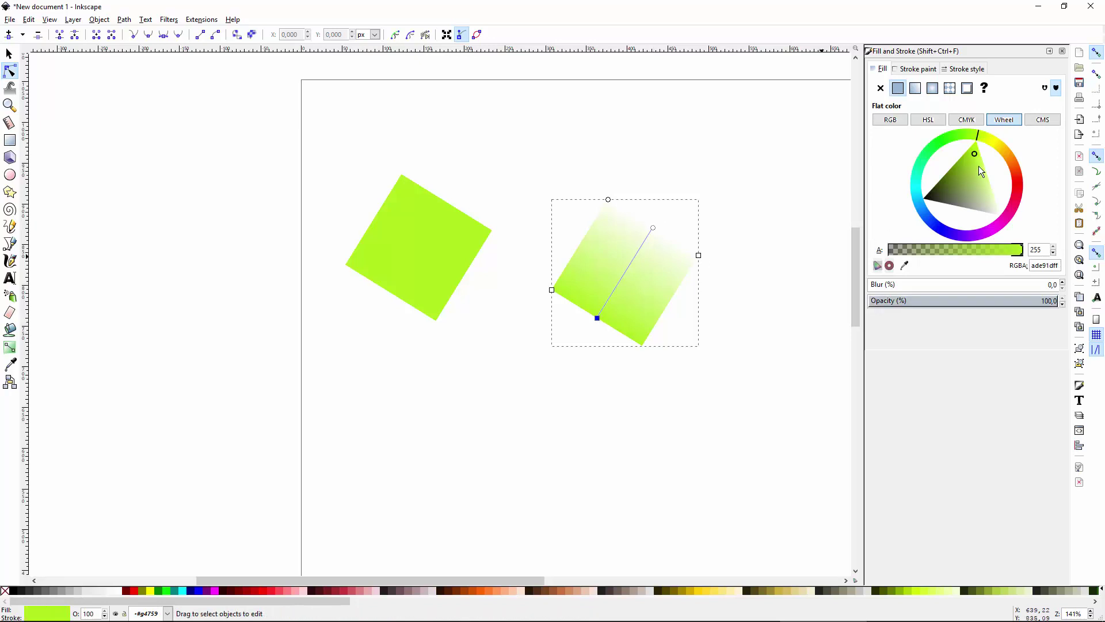
pyautogui.click(1011, 153)
# Set the gradient's end stop to crimson red (e91d3aff) with full alpha of 255.
pyautogui.click(653, 228)
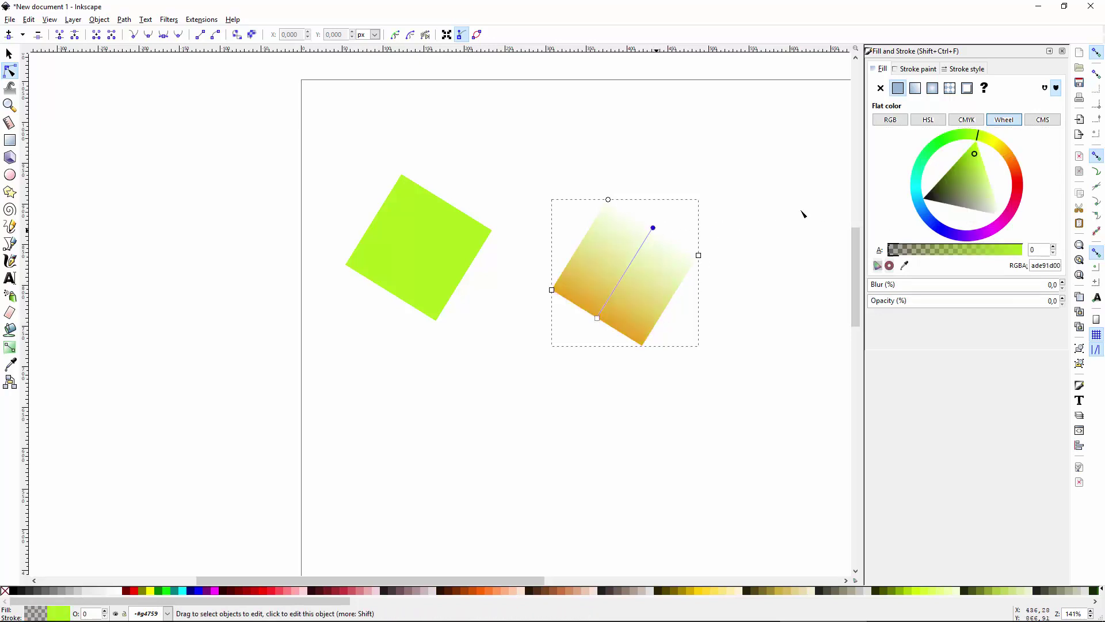
pyautogui.moveTo(1013, 157); pyautogui.dragTo(998, 197)
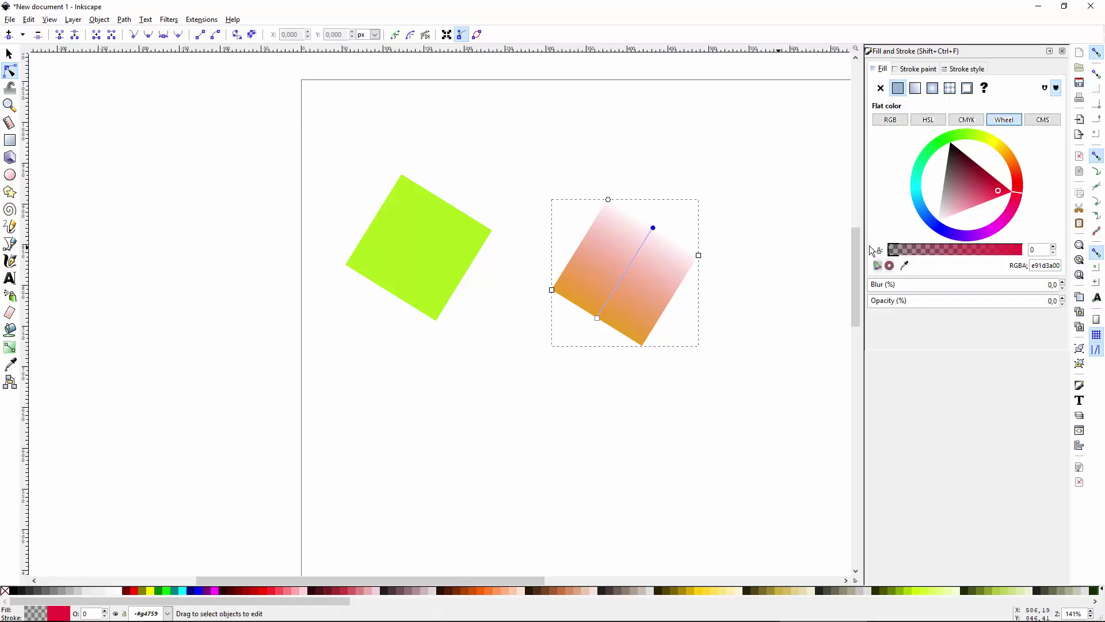
pyautogui.moveTo(892, 254); pyautogui.dragTo(1027, 251)
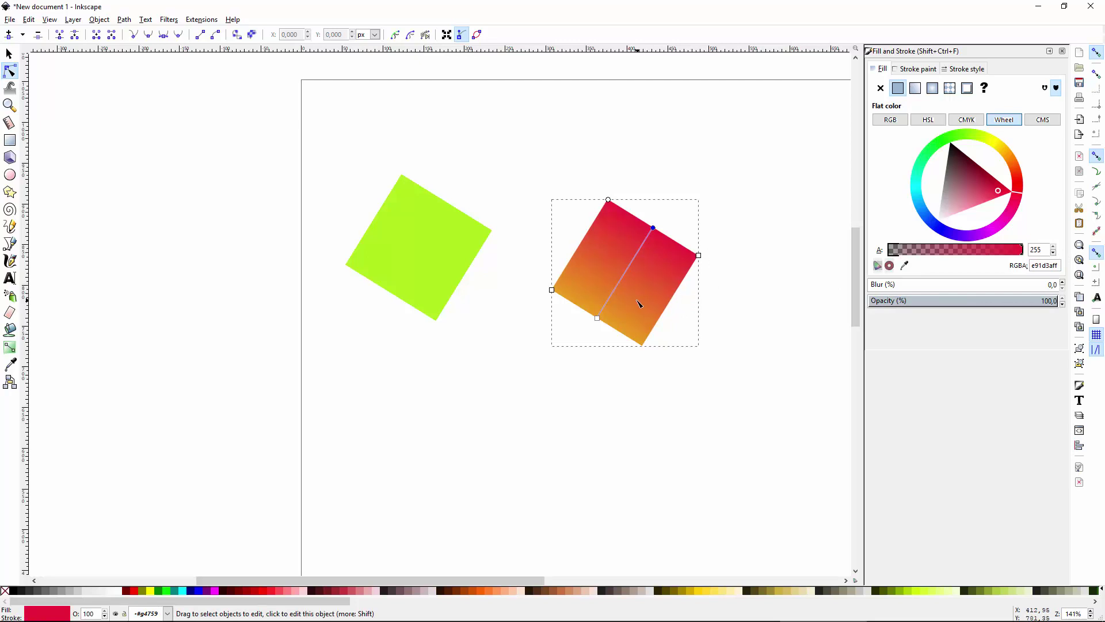
# Move the gradient square beside the green one, to about X 217, Y 729 px.
pyautogui.press('s')
pyautogui.moveTo(610, 260); pyautogui.dragTo(510, 330)
pyautogui.moveTo(558, 296); pyautogui.dragTo(591, 252)
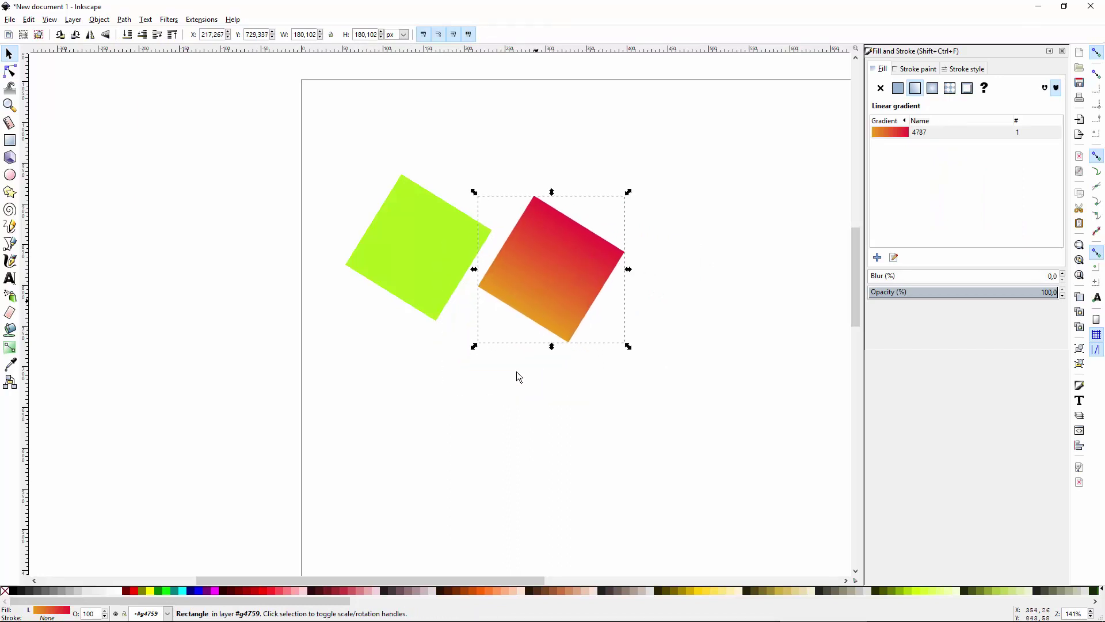
# Deselect the gradient square and examine the two squares on the page at very close and very distant zoom levels.
pyautogui.moveTo(696, 423); pyautogui.dragTo(567, 454)
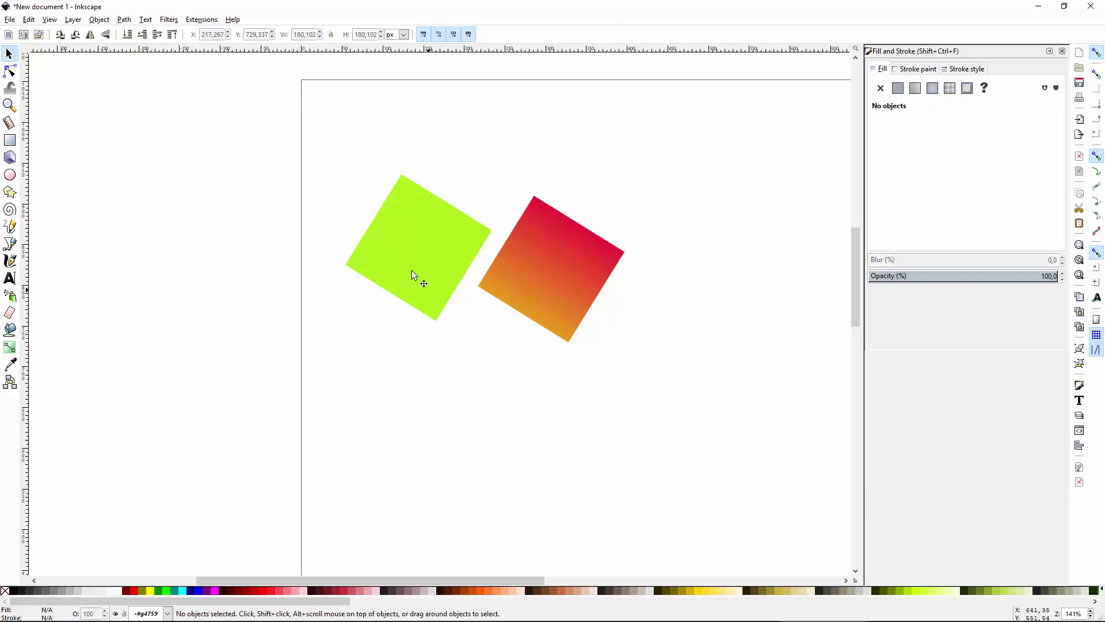
pyautogui.scroll(-1, 412, 271)
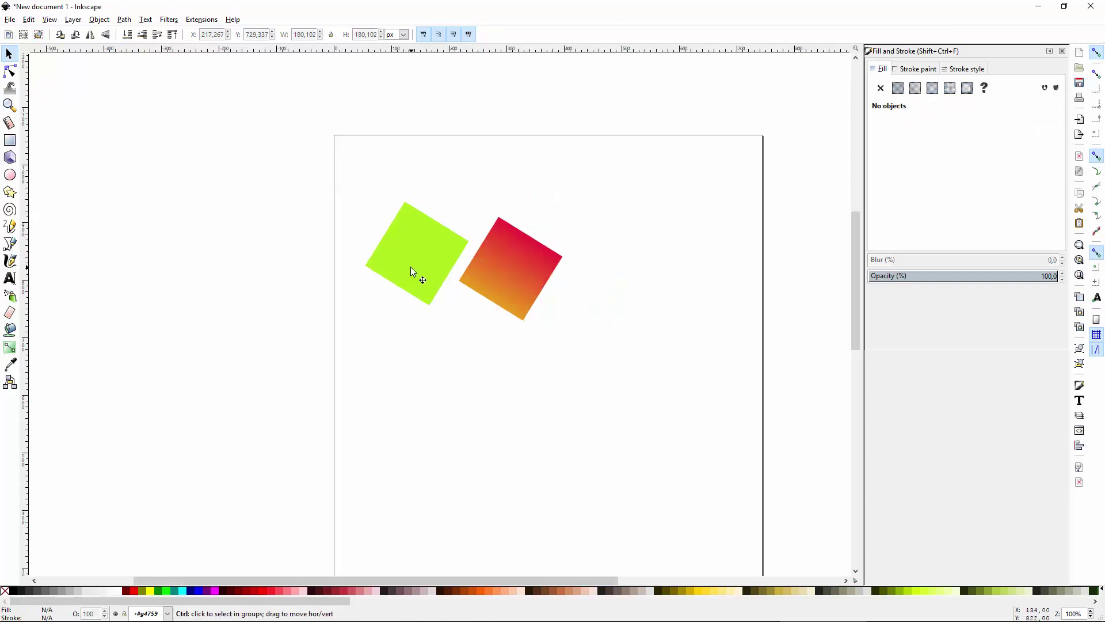
pyautogui.scroll(-1, 410, 268)
pyautogui.scroll(-2, 418, 265)
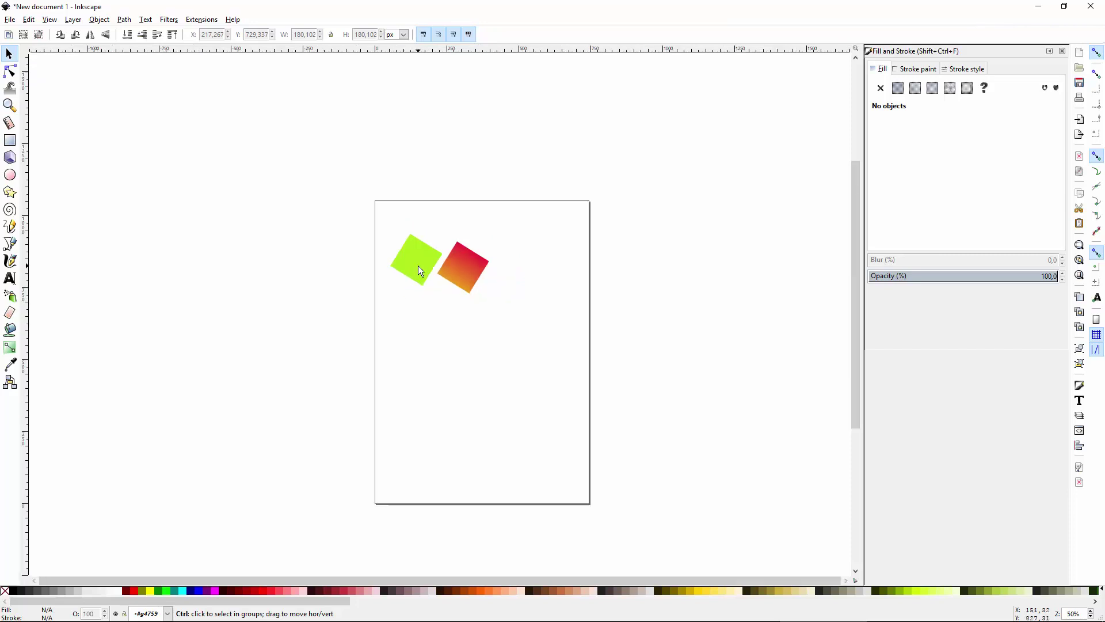
pyautogui.scroll(3, 385, 244)
pyautogui.scroll(-4, 616, 378)
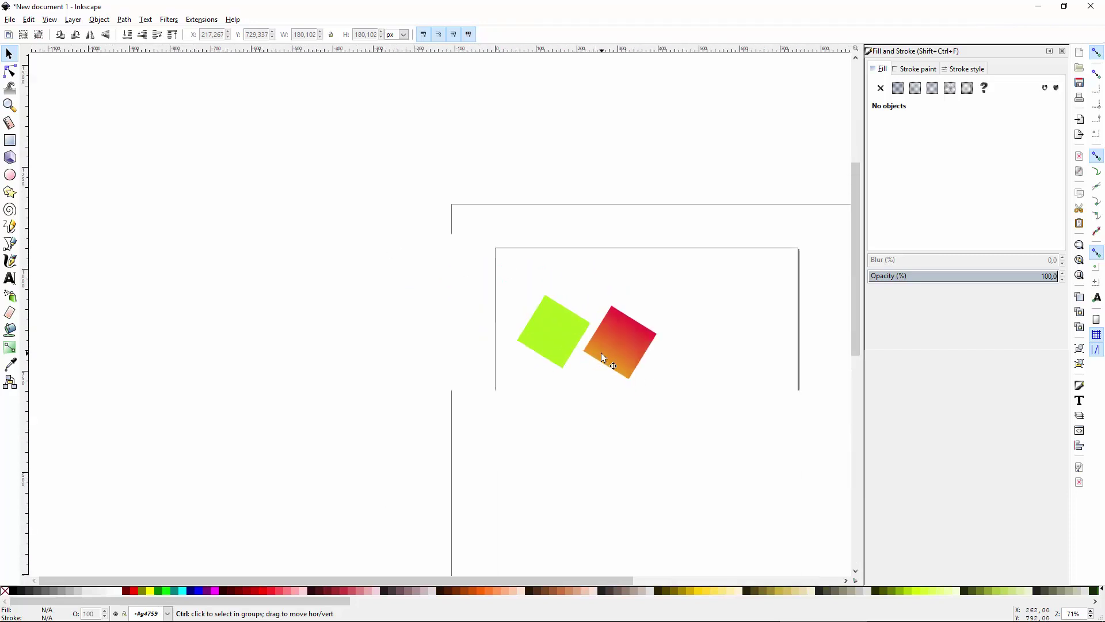
pyautogui.scroll(4, 655, 398)
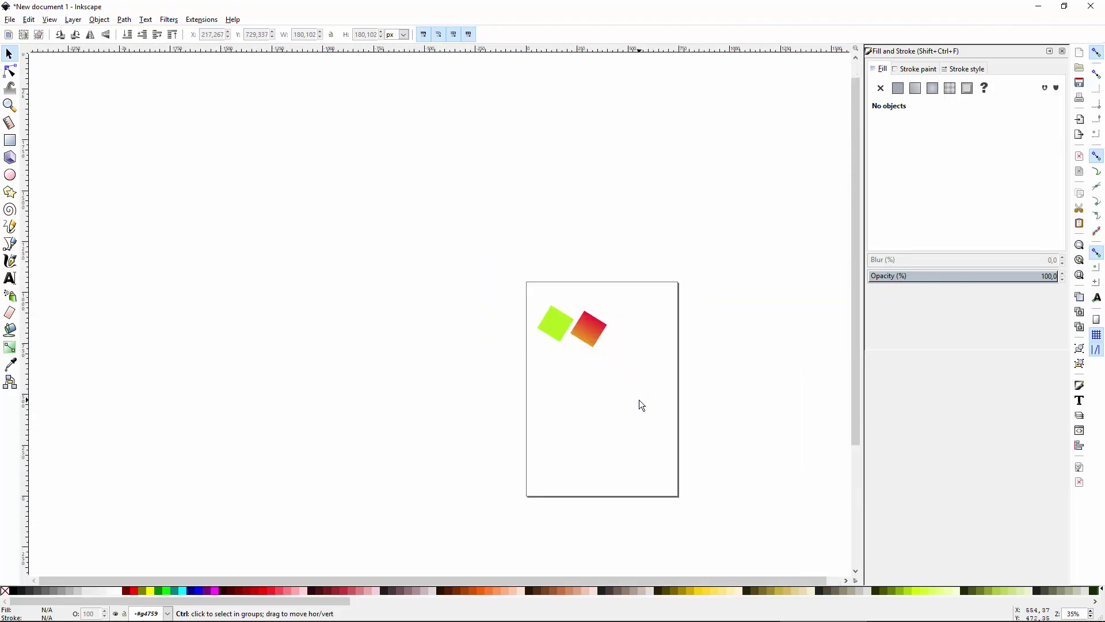
pyautogui.scroll(3, 481, 291)
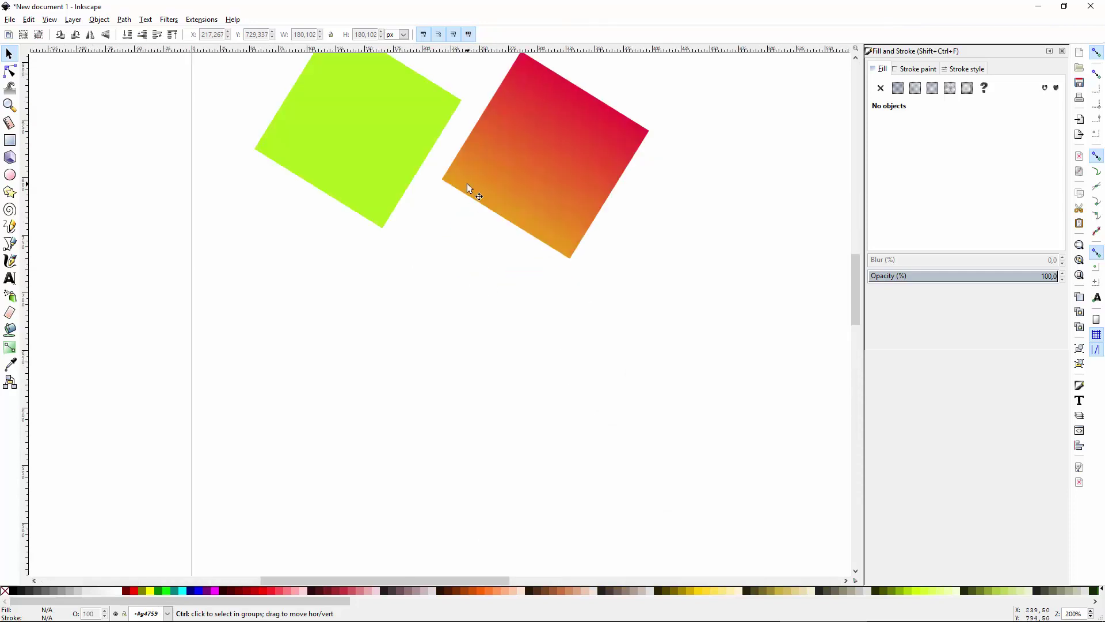
pyautogui.scroll(10, 468, 185)
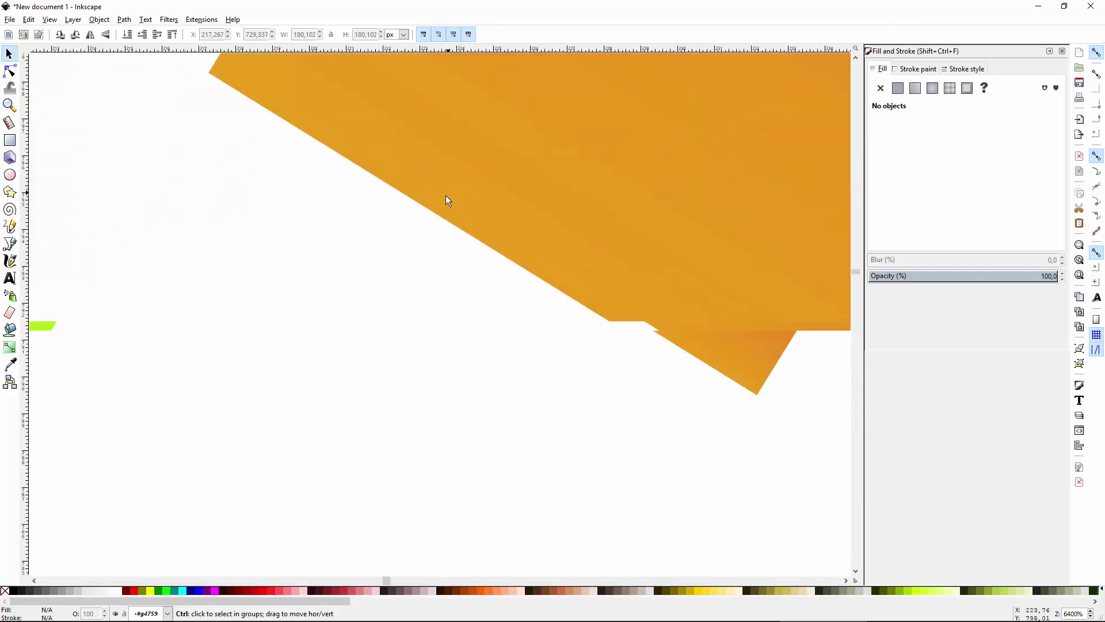
pyautogui.scroll(4, 446, 196)
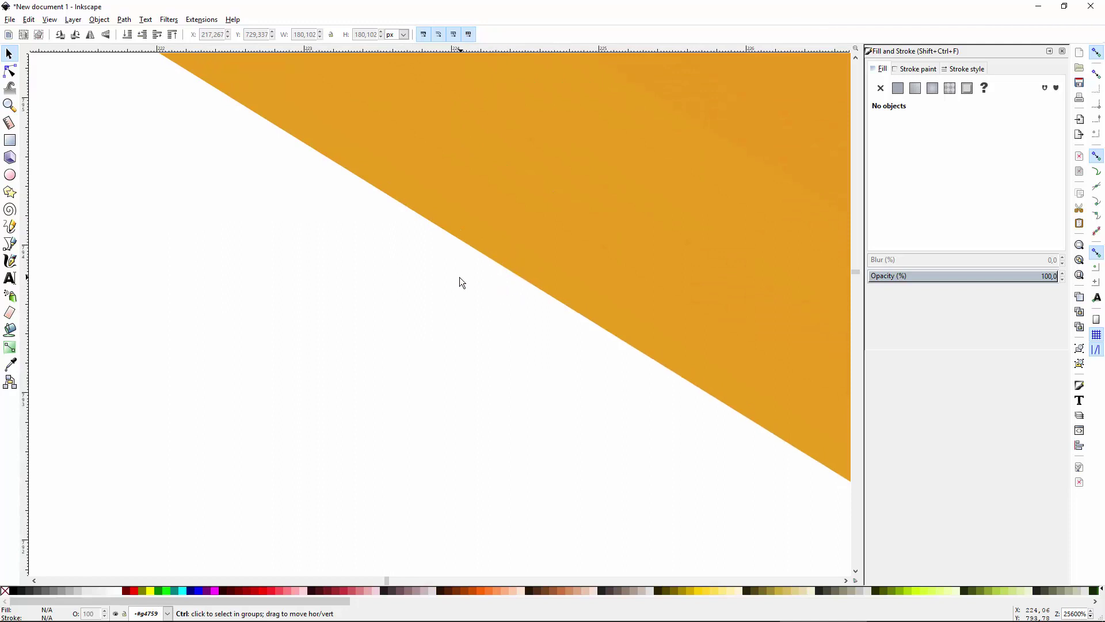
pyautogui.scroll(-1, 459, 288)
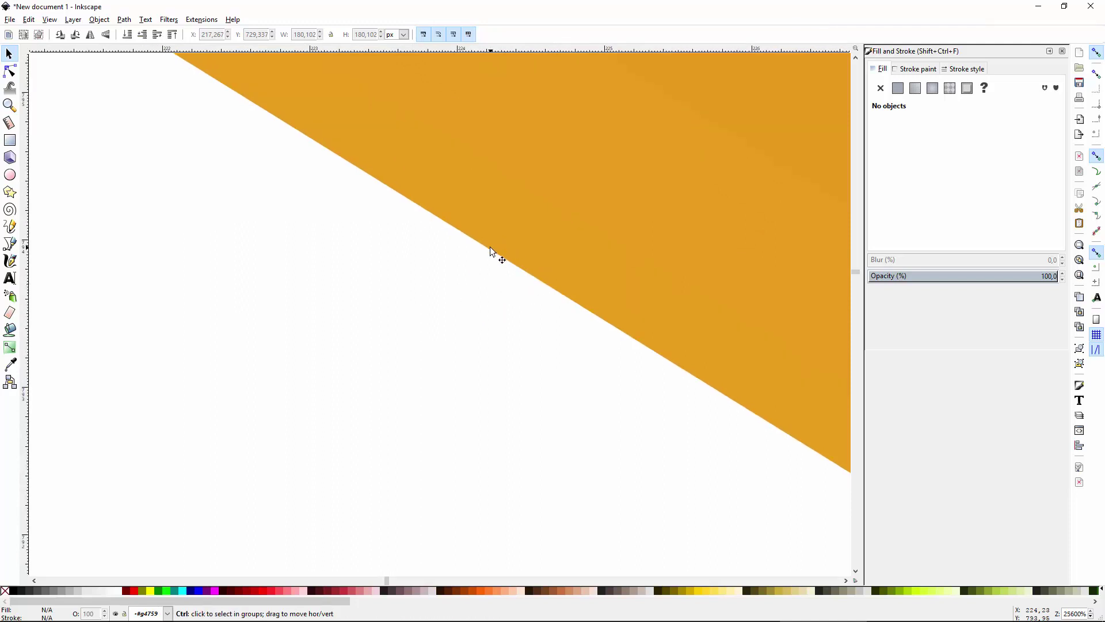
pyautogui.scroll(-13, 490, 246)
pyautogui.scroll(-15, 493, 254)
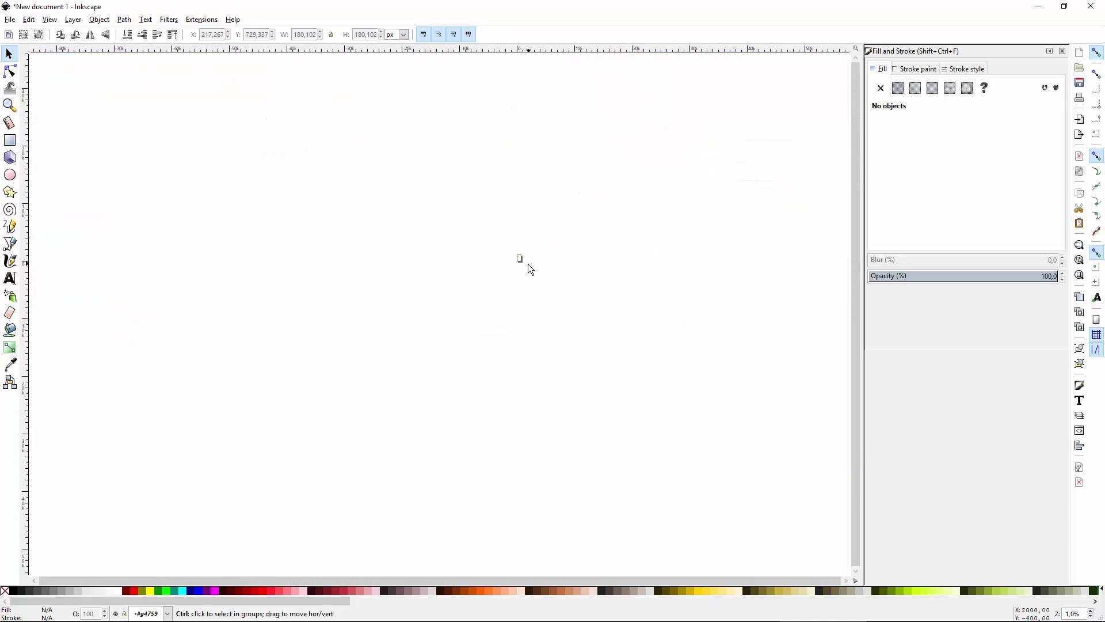
pyautogui.scroll(7, 519, 259)
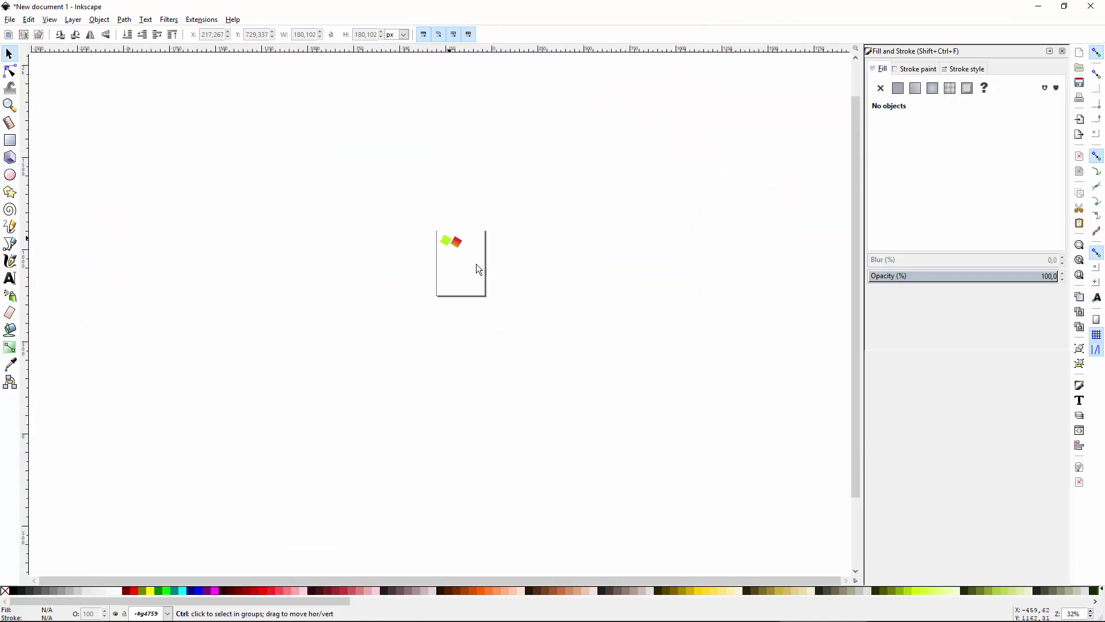
pyautogui.scroll(3, 505, 282)
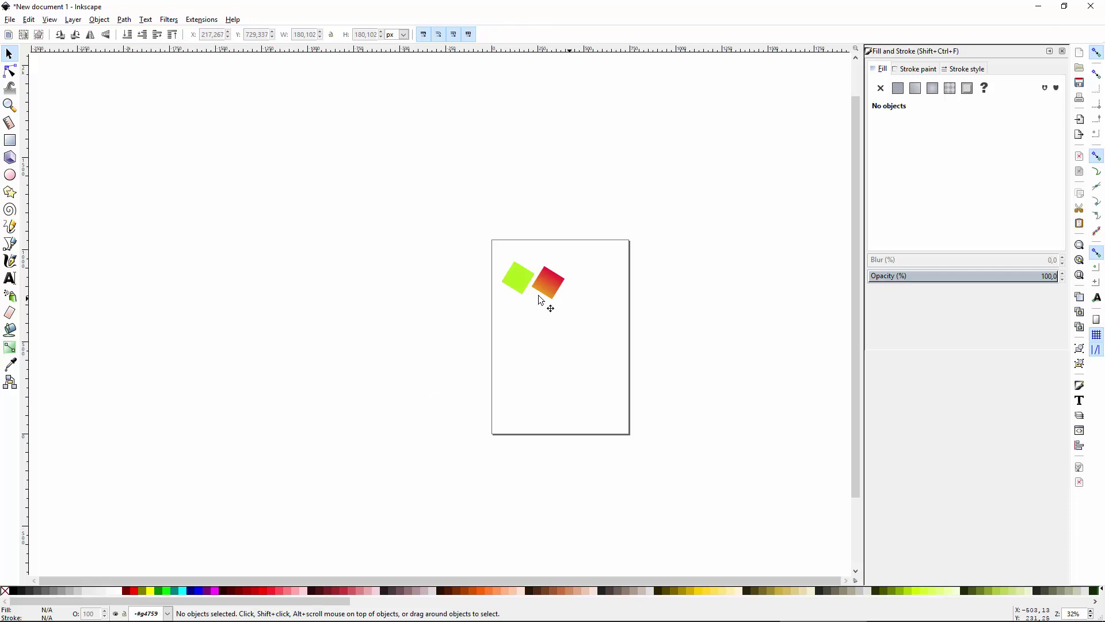
pyautogui.scroll(4, 539, 297)
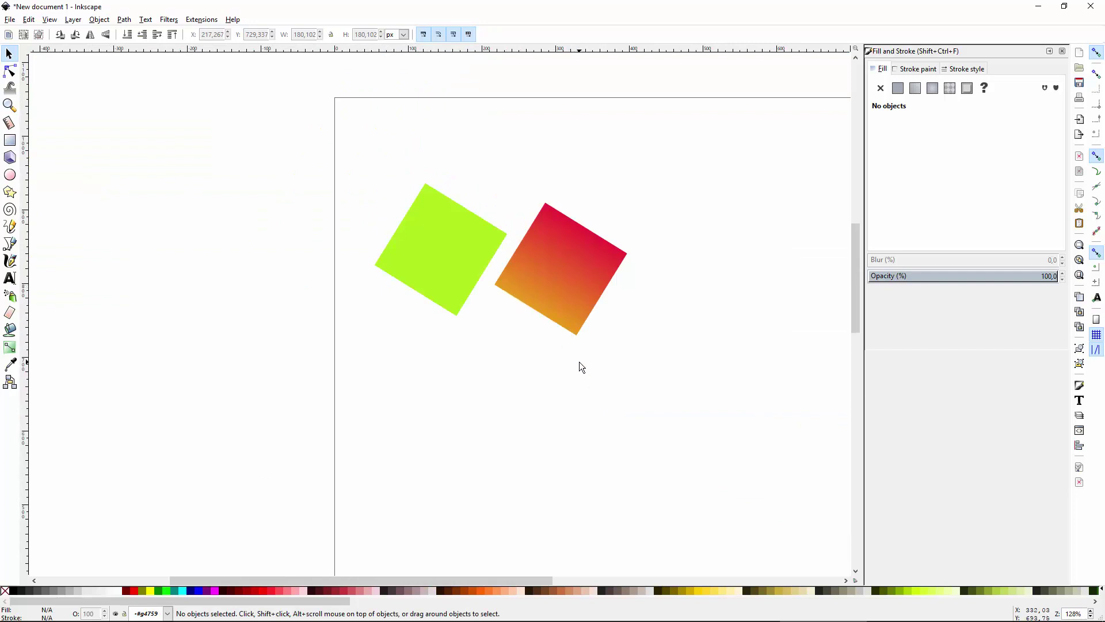
pyautogui.scroll(1, 578, 394)
pyautogui.scroll(-2, 469, 275)
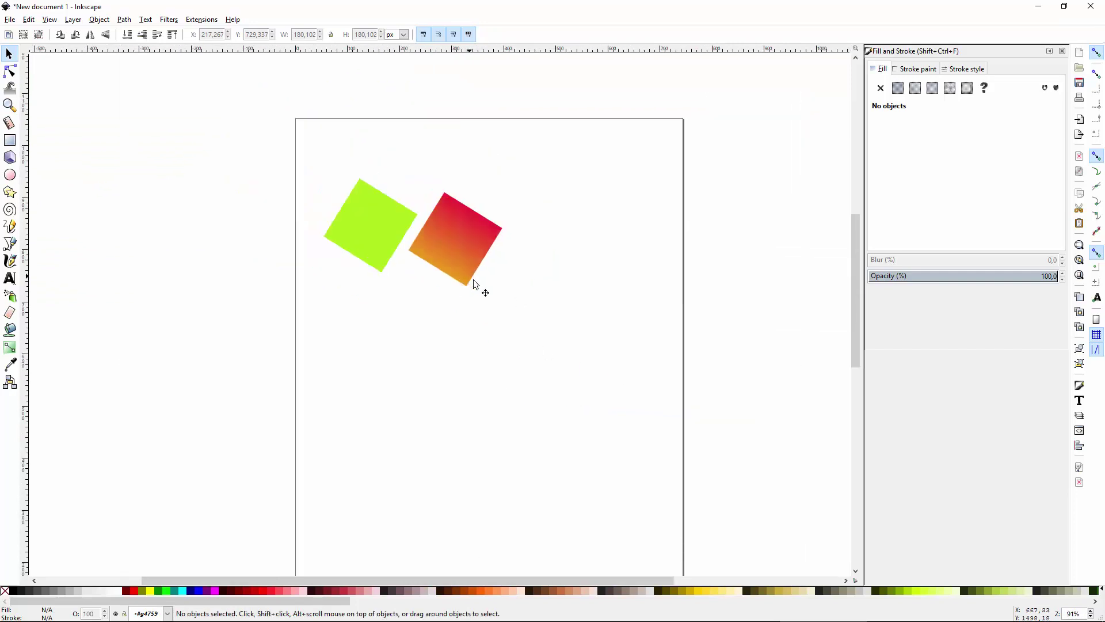
# Move the gradient square to the page's right edge and the green square off the page's left side.
pyautogui.moveTo(437, 247); pyautogui.dragTo(658, 234)
pyautogui.moveTo(340, 212); pyautogui.dragTo(206, 195)
pyautogui.click(417, 327)
pyautogui.moveTo(610, 325)
pyautogui.mouseDown()
pyautogui.moveTo(568, 344)
pyautogui.moveTo(614, 341)
pyautogui.mouseUp()
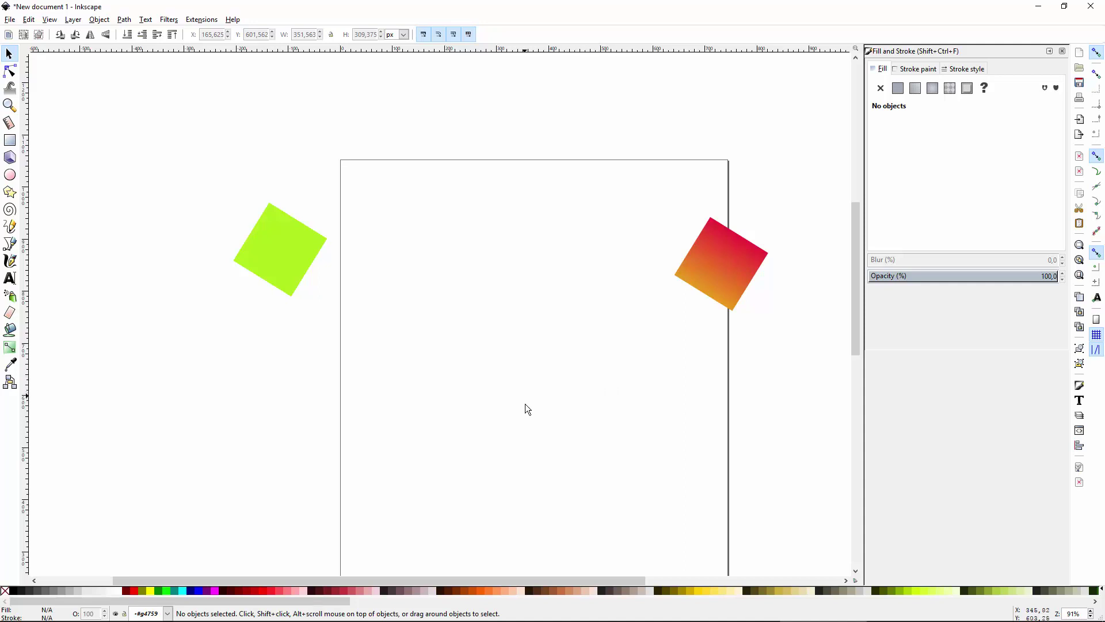
pyautogui.moveTo(620, 434); pyautogui.dragTo(593, 415)
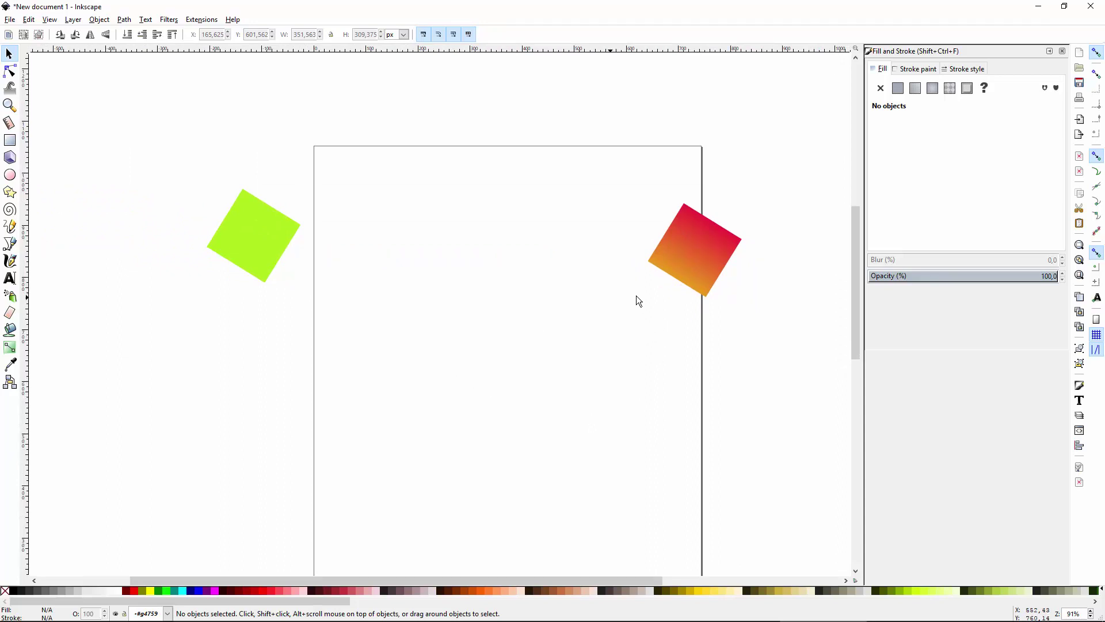
# Delete both the gradient square and the green square from the drawing.
pyautogui.moveTo(704, 253); pyautogui.dragTo(270, 255)
pyautogui.click(270, 255)
pyautogui.press('Delete')
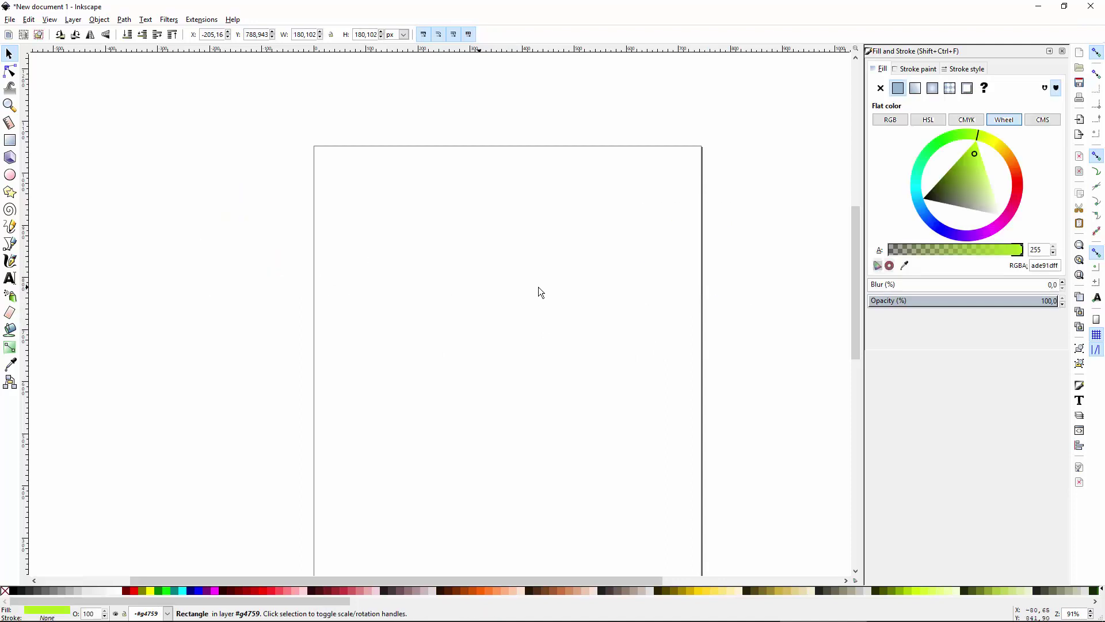
# Draw an ellipse about 370 × 272 px and position it in the page's upper area at about X 189, Y 682 px.
pyautogui.moveTo(440, 269); pyautogui.dragTo(373, 283)
pyautogui.scroll(1, 377, 287)
pyautogui.press('e')
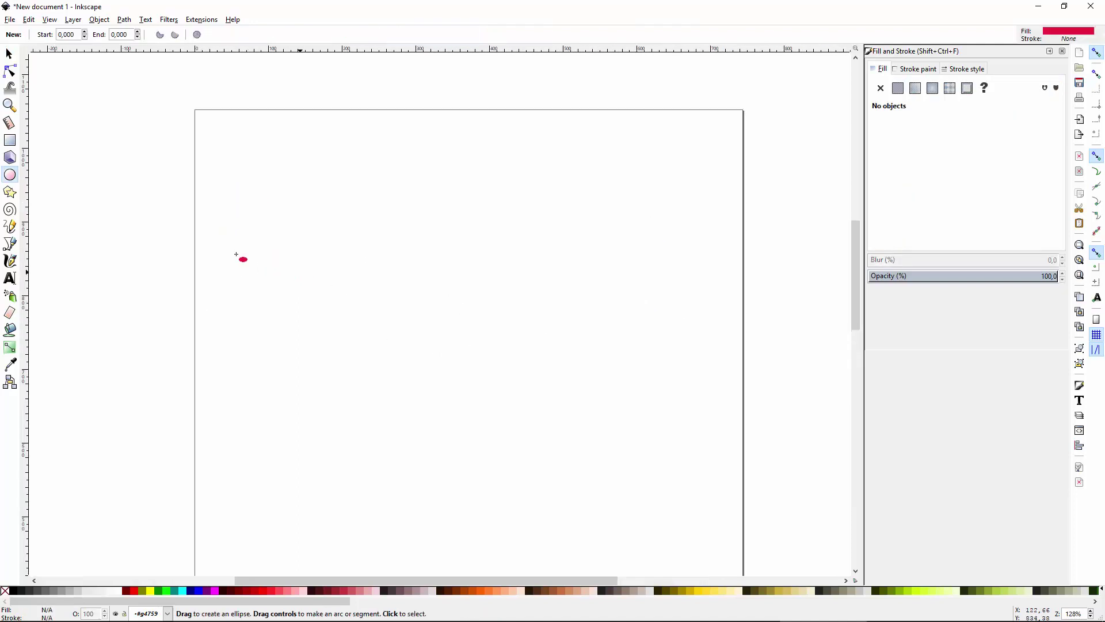
pyautogui.moveTo(319, 241); pyautogui.dragTo(592, 442)
pyautogui.press('s')
pyautogui.moveTo(442, 374); pyautogui.dragTo(457, 314)
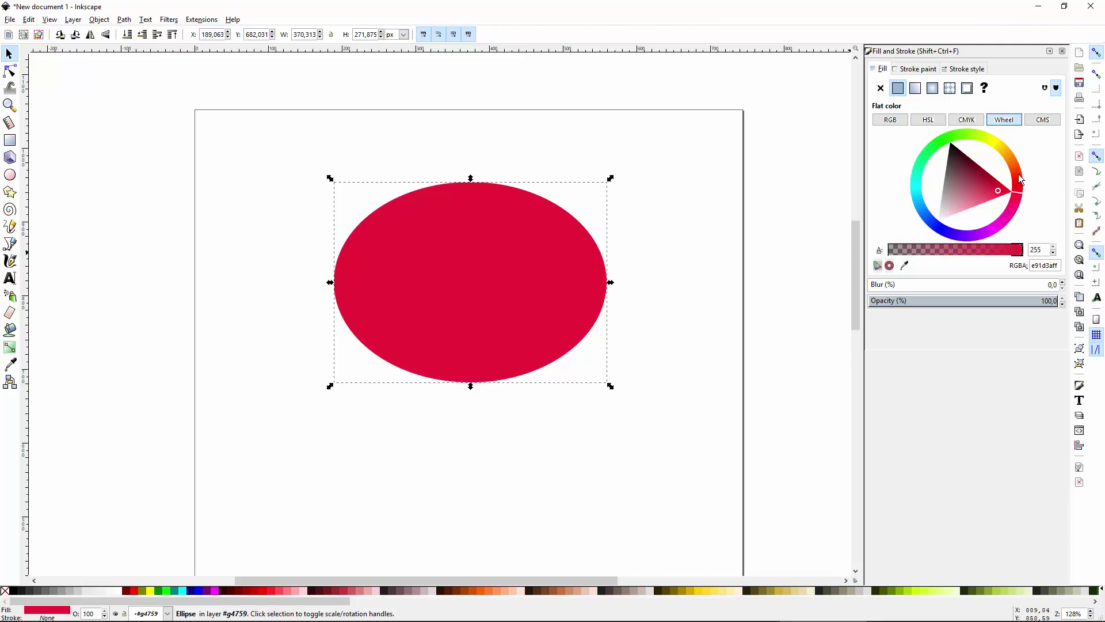
# Fill the ellipse with peach orange (f7ae7cff) and resize it to about 354 × 314 px.
pyautogui.moveTo(1017, 178); pyautogui.dragTo(1017, 169)
pyautogui.moveTo(1017, 170); pyautogui.dragTo(1013, 164)
pyautogui.click(984, 197)
pyautogui.moveTo(610, 386); pyautogui.dragTo(599, 416)
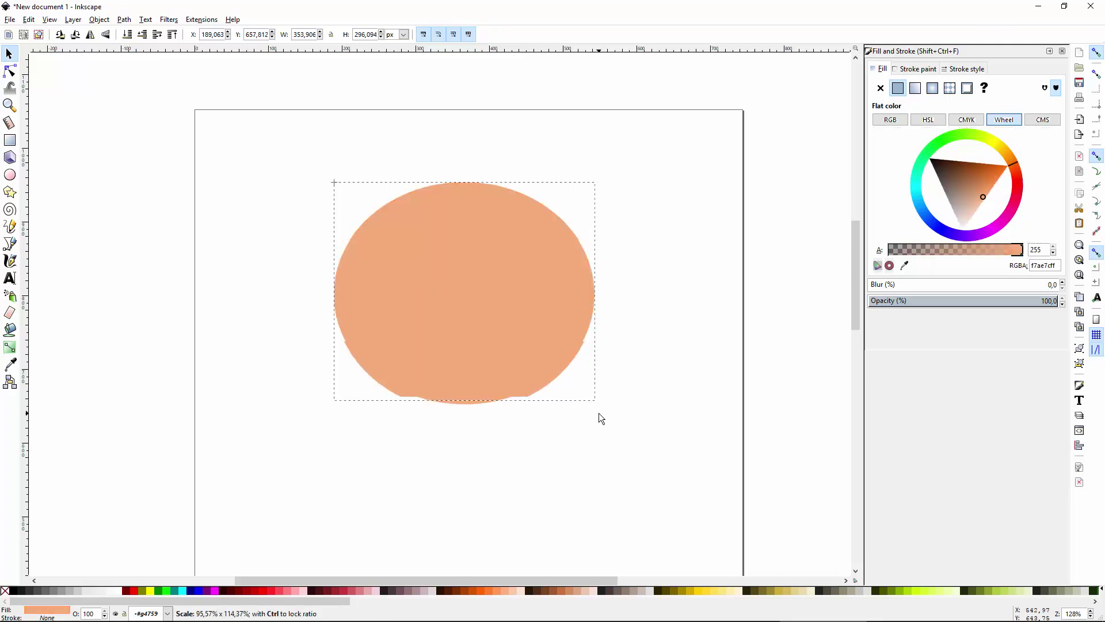
pyautogui.click(618, 277)
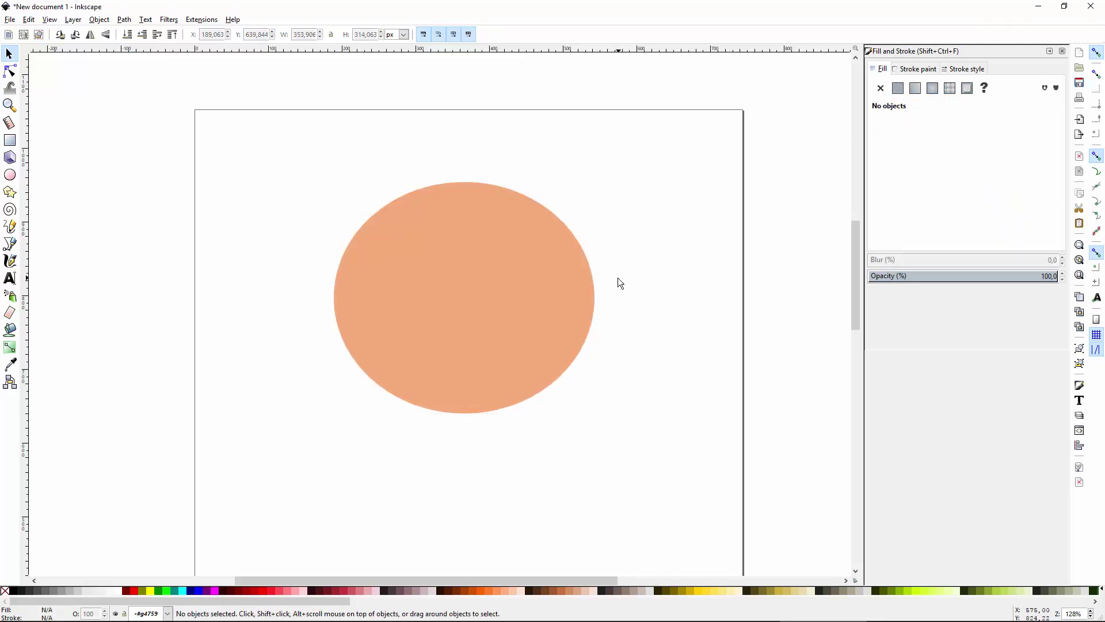
# Draw a circle about 82 px wide beside the upper left of the peach ellipse.
pyautogui.moveTo(536, 317); pyautogui.dragTo(530, 326)
pyautogui.press('e')
pyautogui.scroll(2, 372, 294)
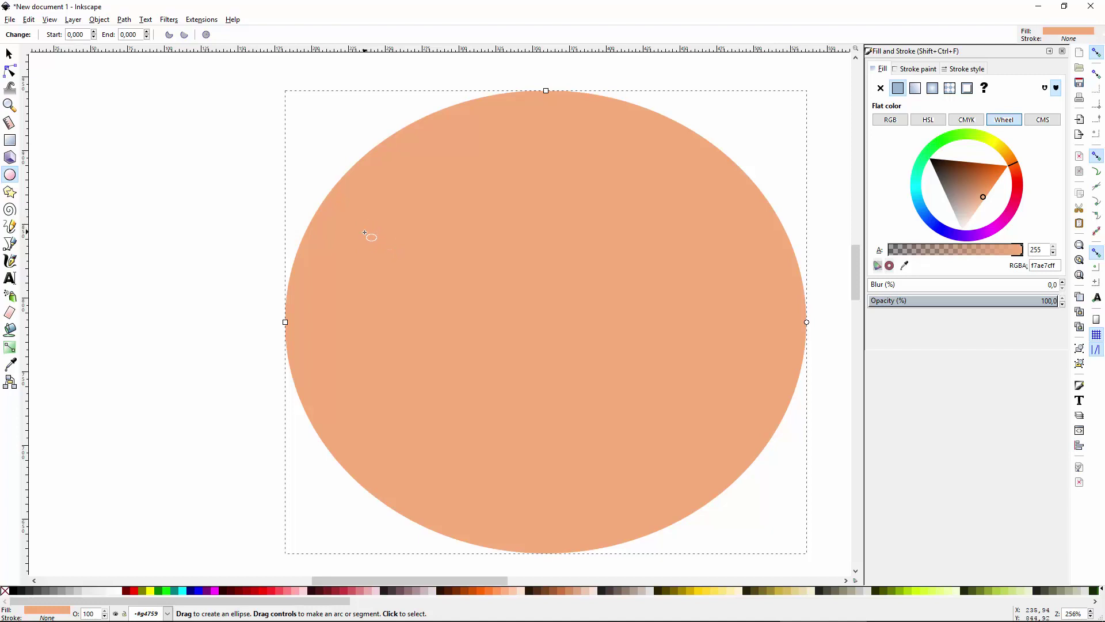
pyautogui.press('Escape')
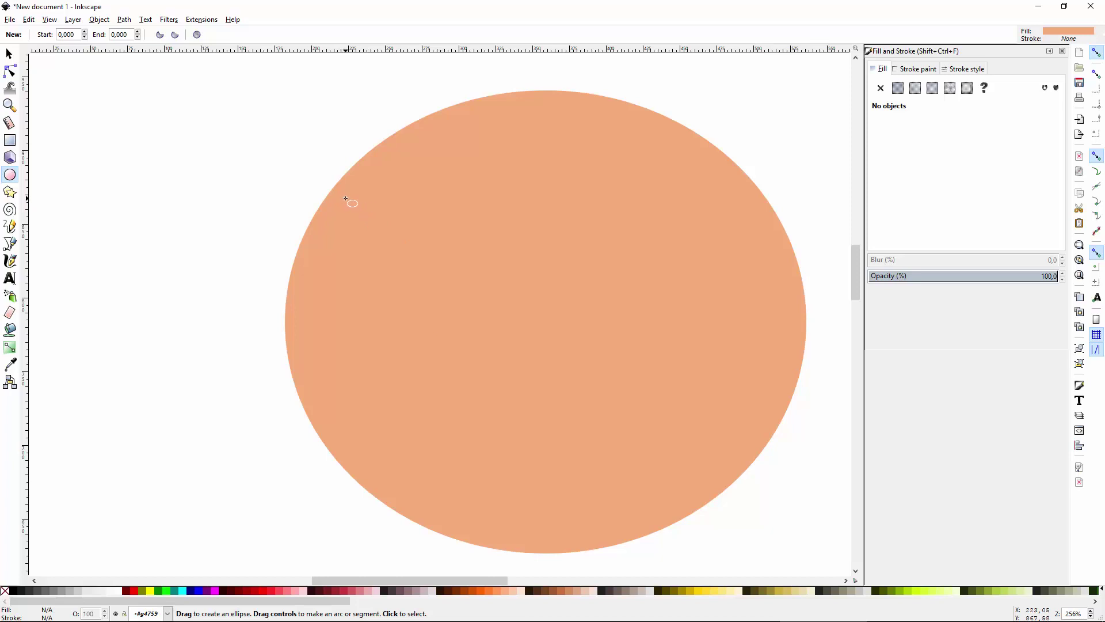
pyautogui.moveTo(177, 140); pyautogui.dragTo(299, 267)
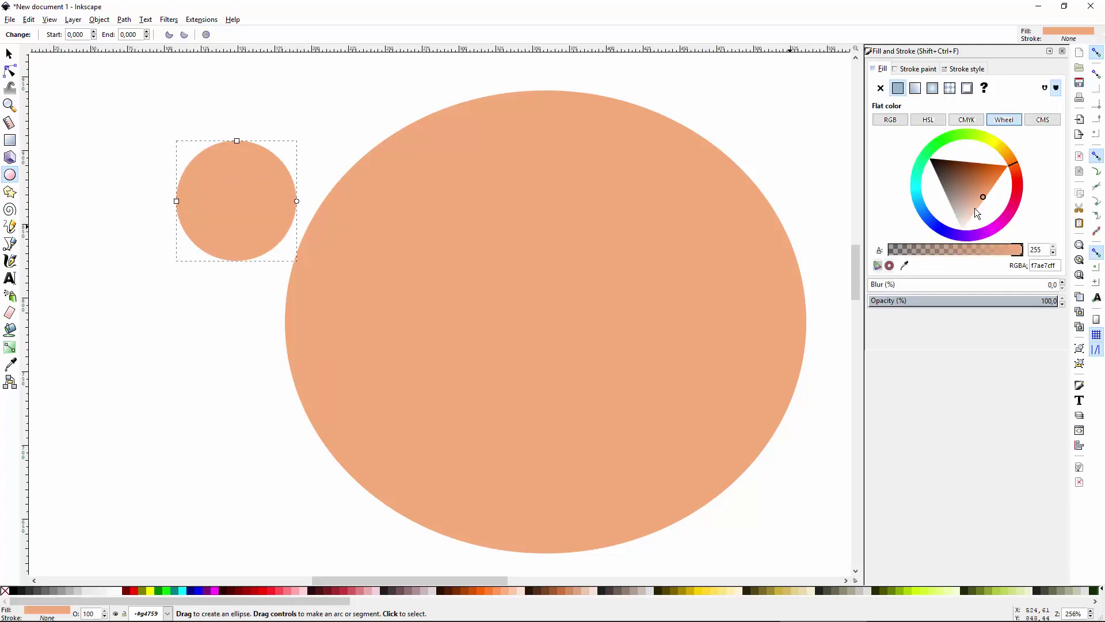
# Fill the small circle with white and move it onto the peach ellipse, to about X 242, Y 772 px.
pyautogui.moveTo(976, 210); pyautogui.dragTo(961, 230)
pyautogui.press('s')
pyautogui.moveTo(245, 227); pyautogui.dragTo(441, 299)
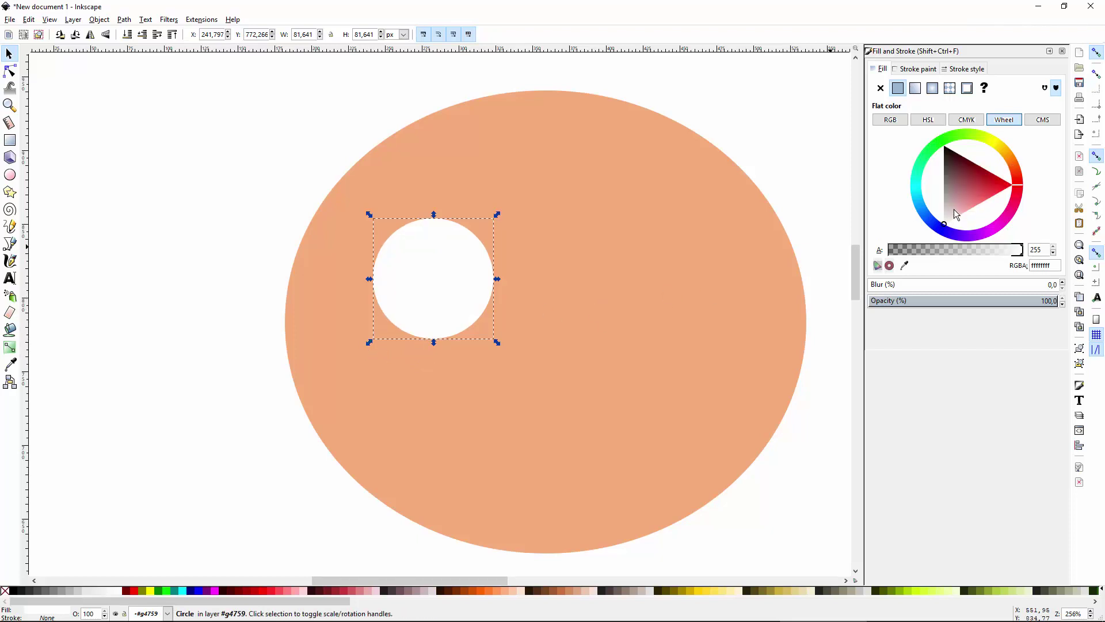
# Duplicate the white circle, fill the copy with greyish purple (565470ff) and scale it about its centre to about 54 px.
pyautogui.moveTo(956, 214); pyautogui.dragTo(944, 177)
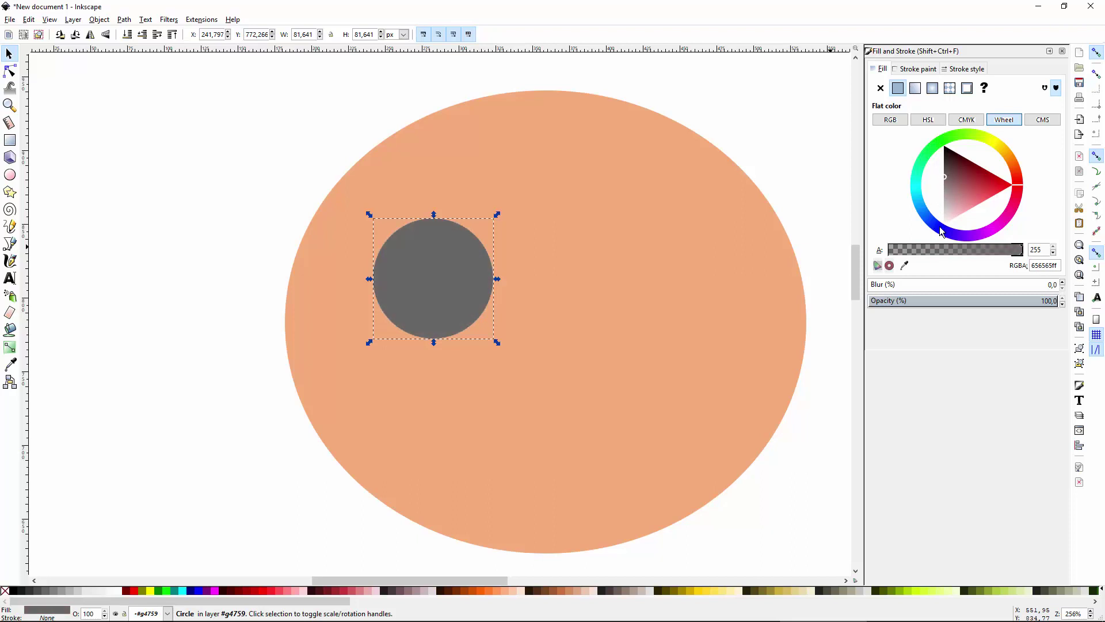
pyautogui.click(942, 232)
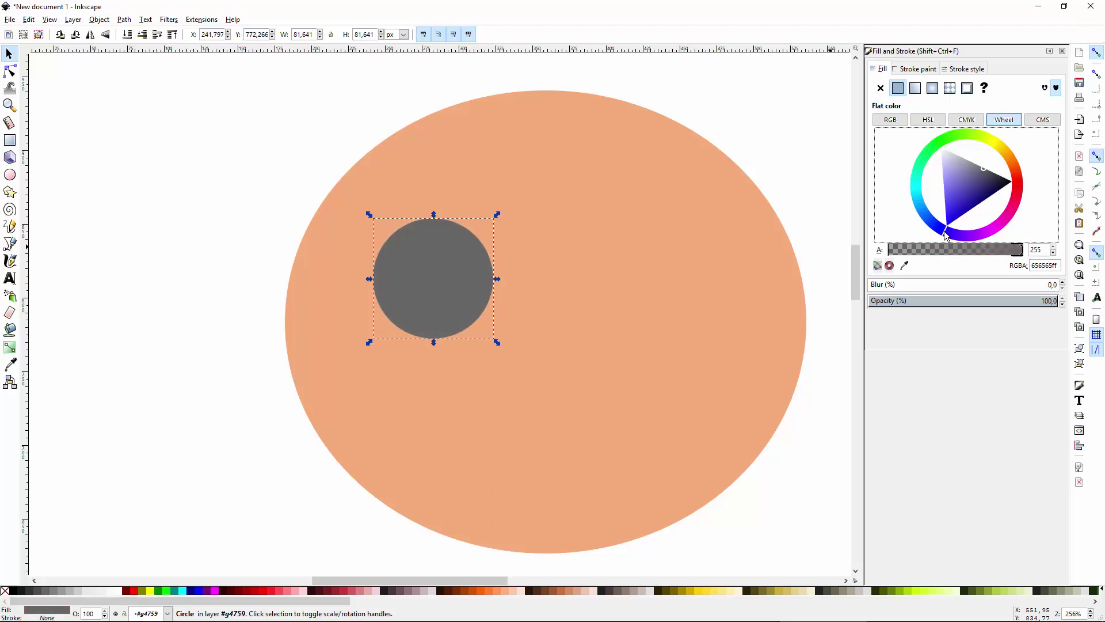
pyautogui.click(982, 174)
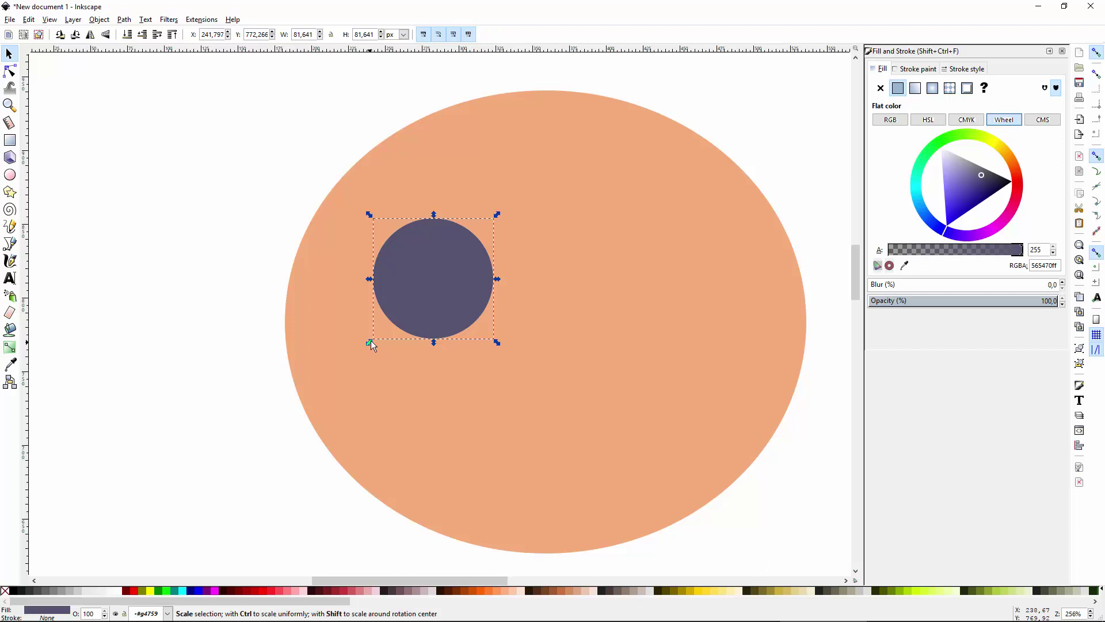
pyautogui.moveTo(371, 340); pyautogui.dragTo(393, 314)
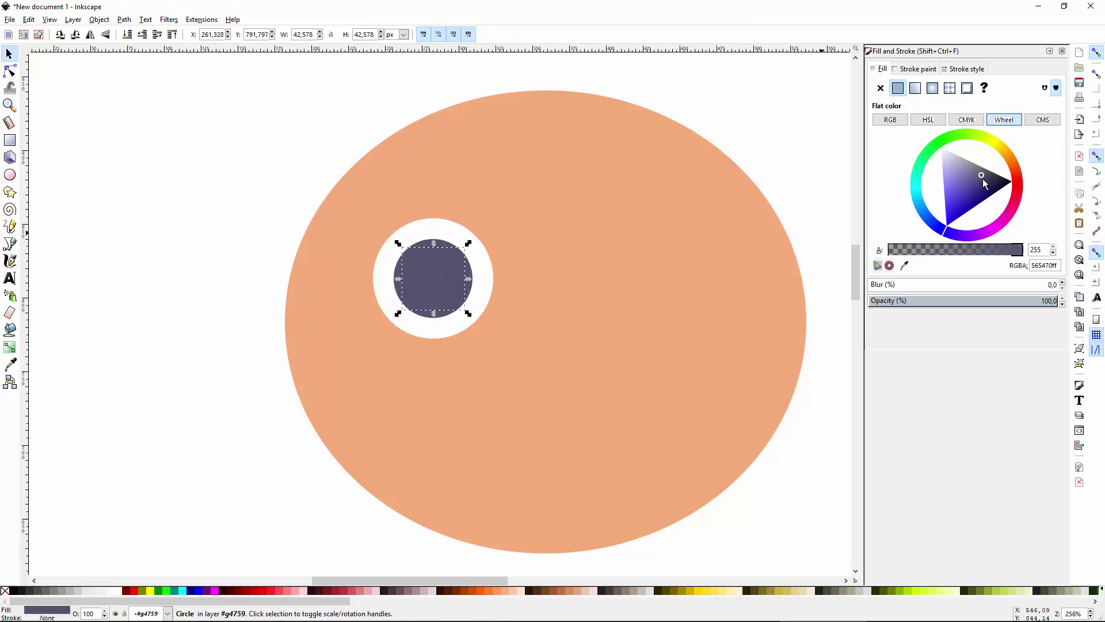
# Add a concentric copy about 43 px wide in dark navy (353256ff), and shift both dark circles toward the eye's lower right.
pyautogui.moveTo(983, 179); pyautogui.dragTo(988, 181)
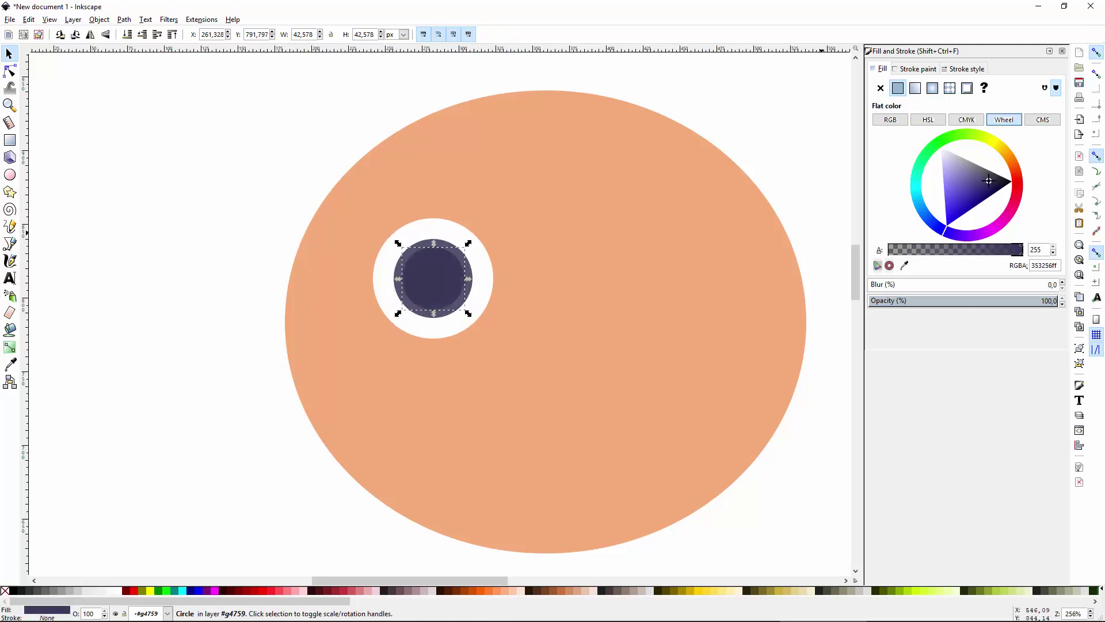
pyautogui.moveTo(425, 291); pyautogui.dragTo(448, 317)
pyautogui.keyDown('shift'); pyautogui.click(425, 246); pyautogui.keyUp('shift')
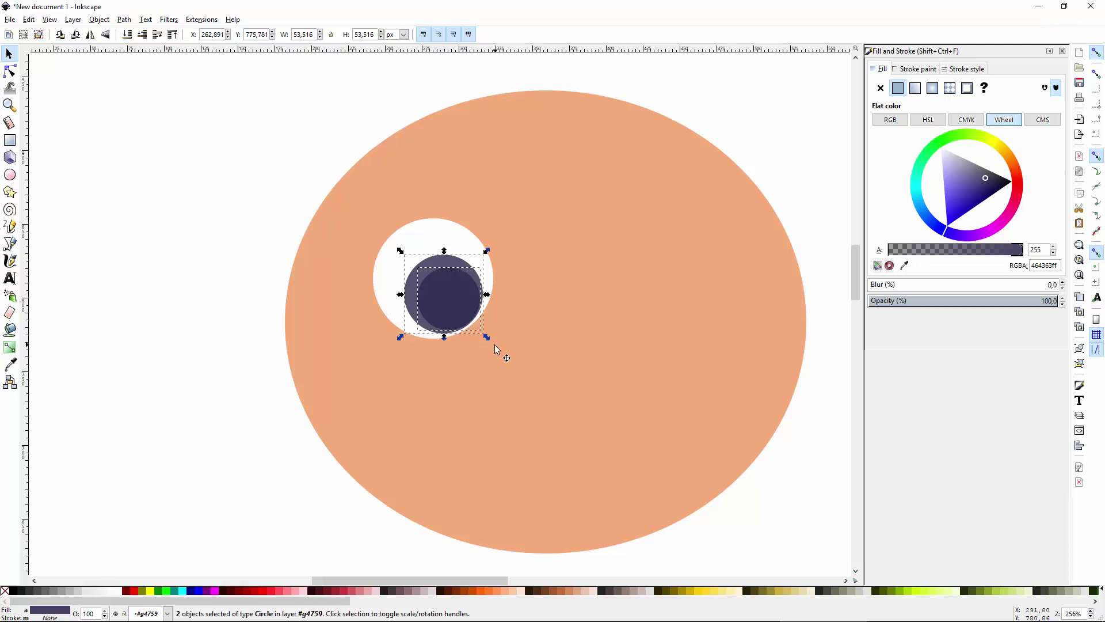
pyautogui.click(187, 333)
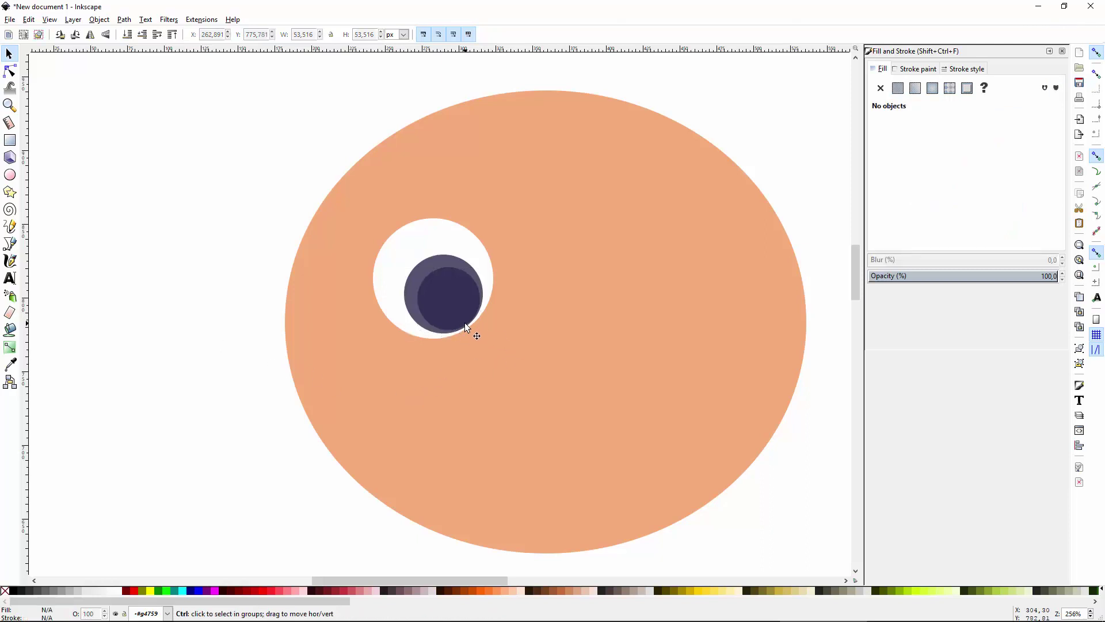
# Draw a small ellipse about 6 × 10 px over the lower right part of the dark pupil.
pyautogui.scroll(1, 465, 322)
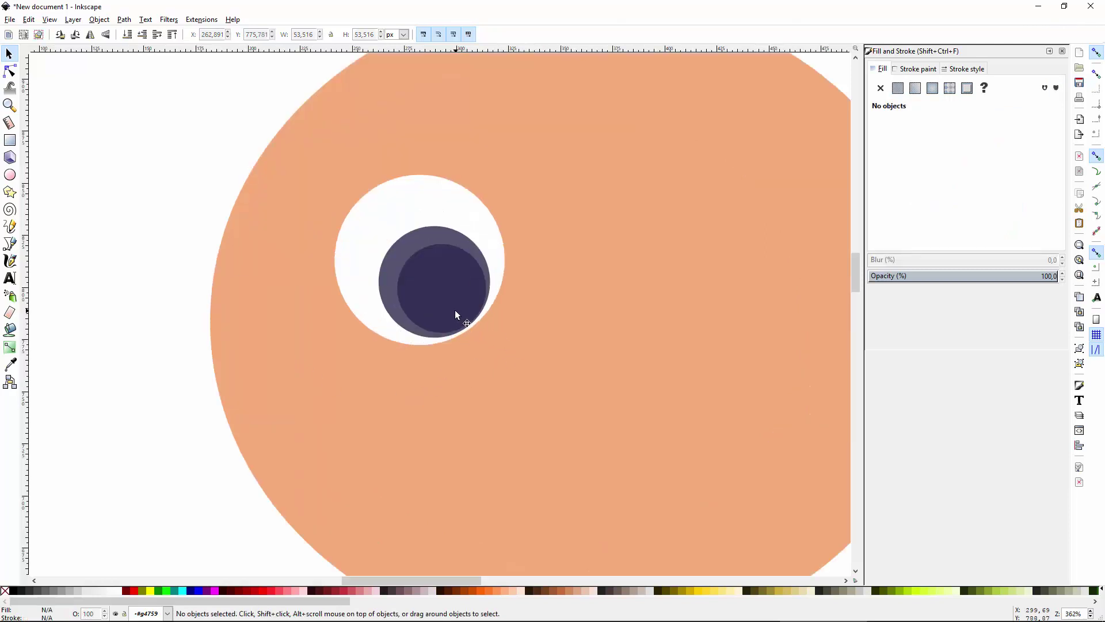
pyautogui.press('e')
pyautogui.moveTo(476, 338); pyautogui.dragTo(463, 327)
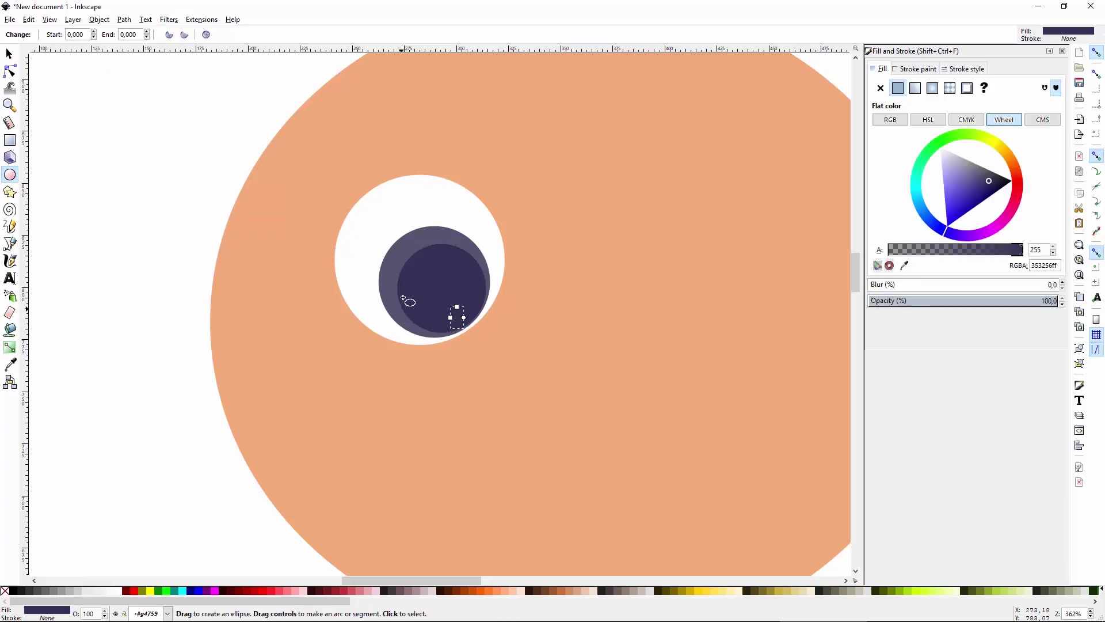
# Fill the small ellipse on the pupil with white sampled from the eye's white circle.
pyautogui.press('d')
pyautogui.press('s')
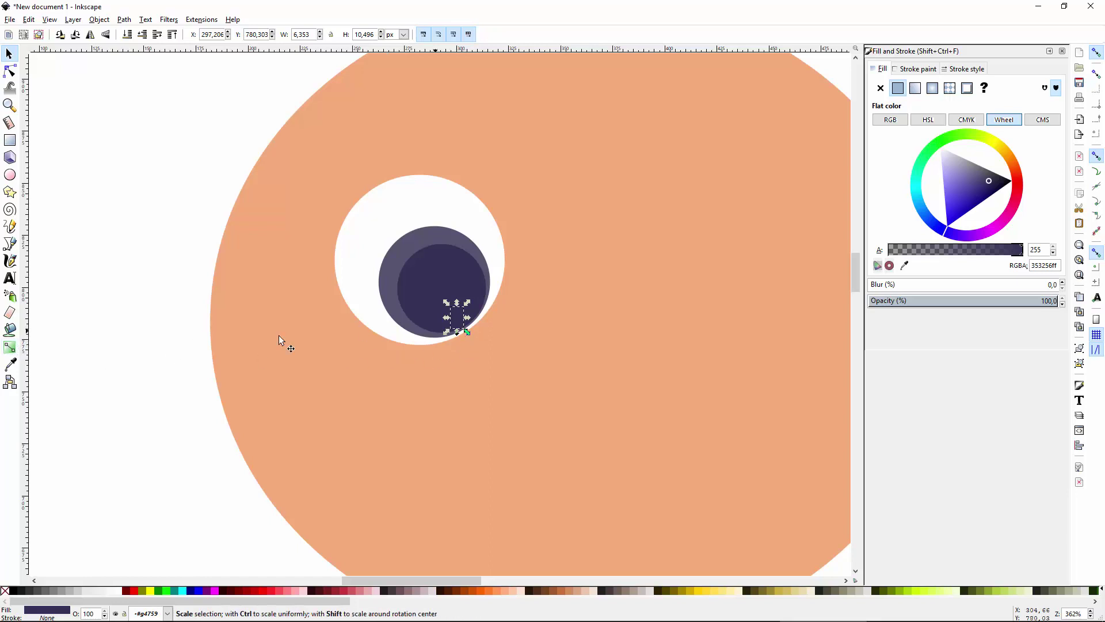
pyautogui.press('d')
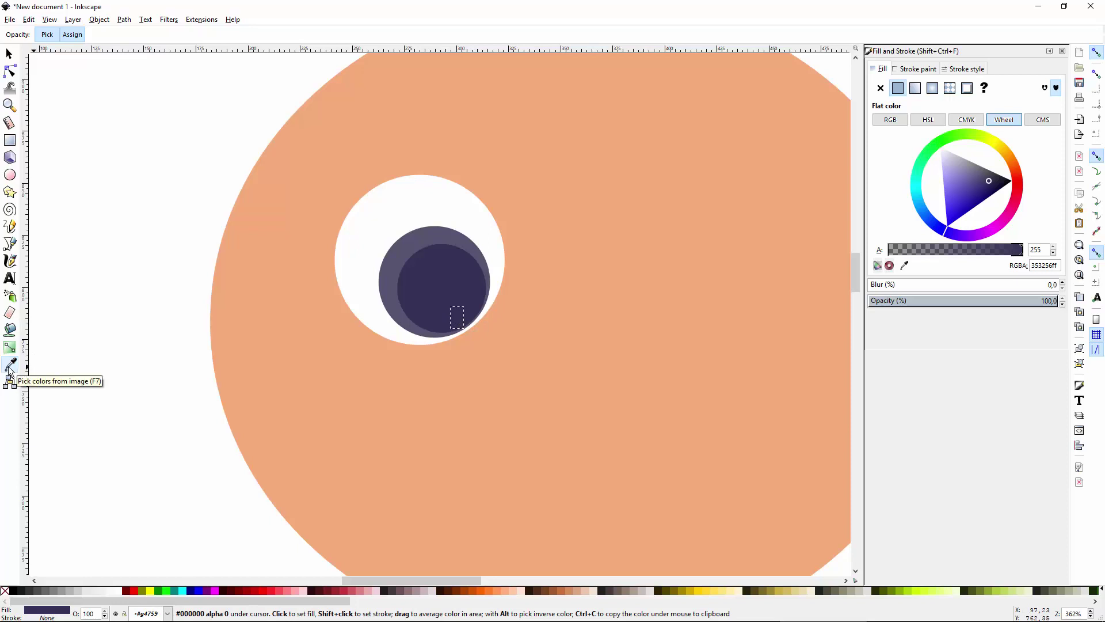
pyautogui.click(431, 202)
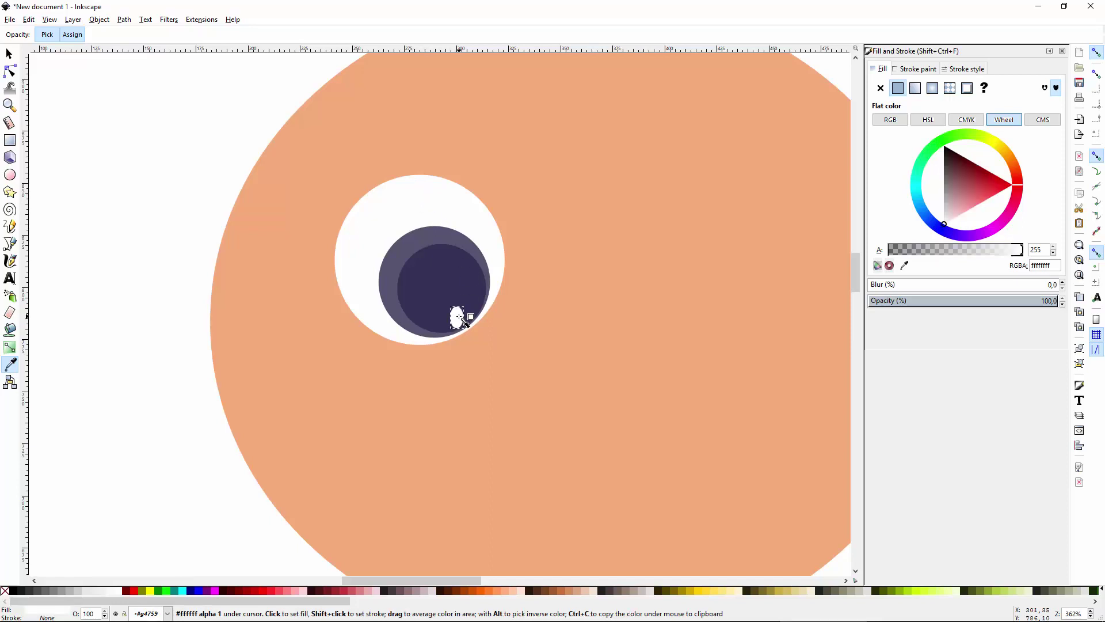
# Duplicate the eye's white circle, keep the copy in front, and enlarge it about its centre to about 91 px.
pyautogui.press('s')
pyautogui.click(397, 334)
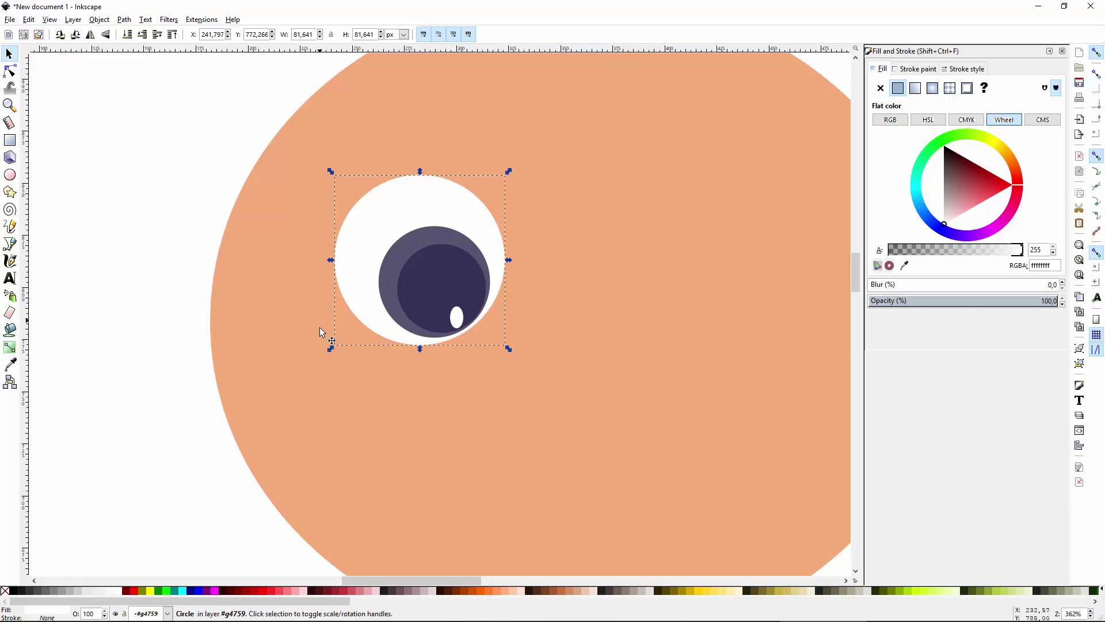
pyautogui.press('Home')
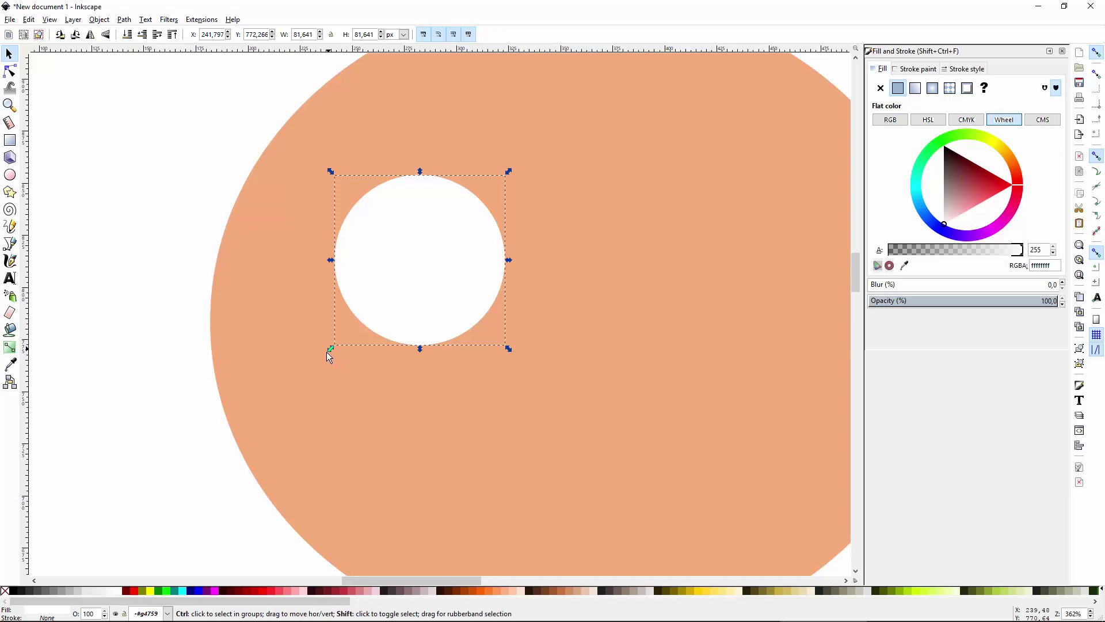
pyautogui.moveTo(327, 351); pyautogui.dragTo(313, 358)
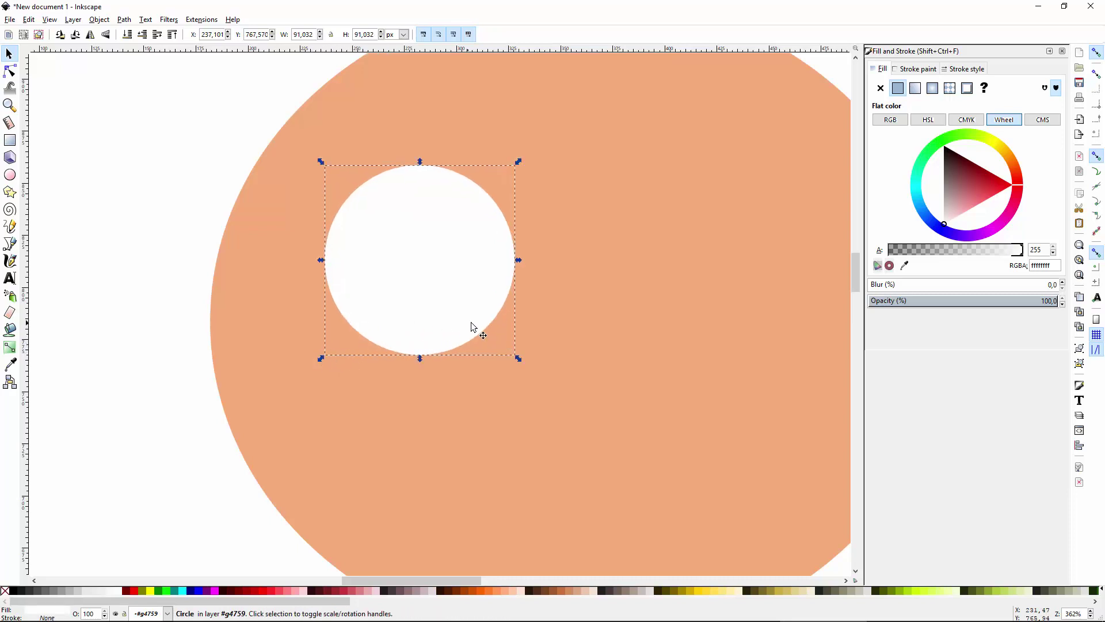
# Fill the enlarged circle with the face's peach colour and lighten it to f5c4a3ff.
pyautogui.press('d')
pyautogui.click(555, 240)
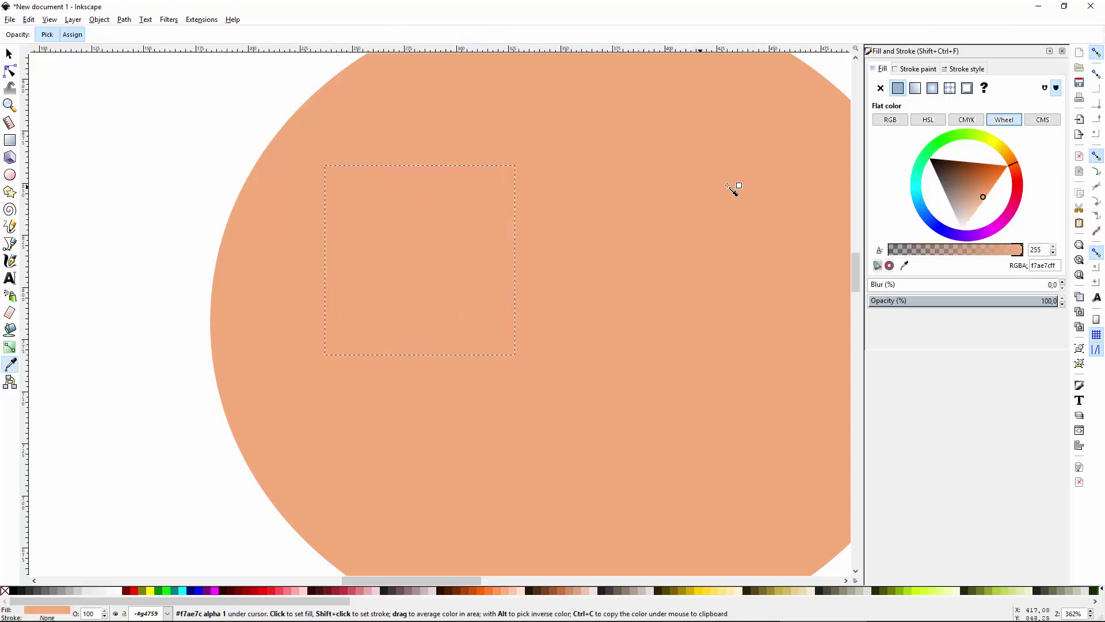
pyautogui.moveTo(979, 203); pyautogui.dragTo(975, 206)
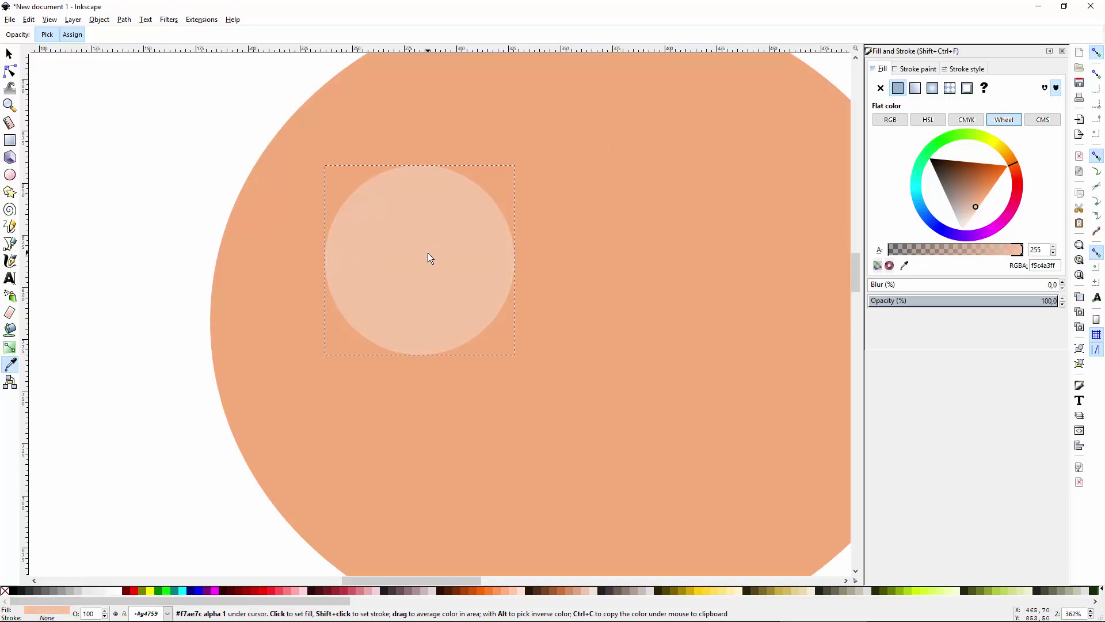
# Lower the light peach circle in the stacking order until it sits directly behind the white of the eye.
pyautogui.press('s')
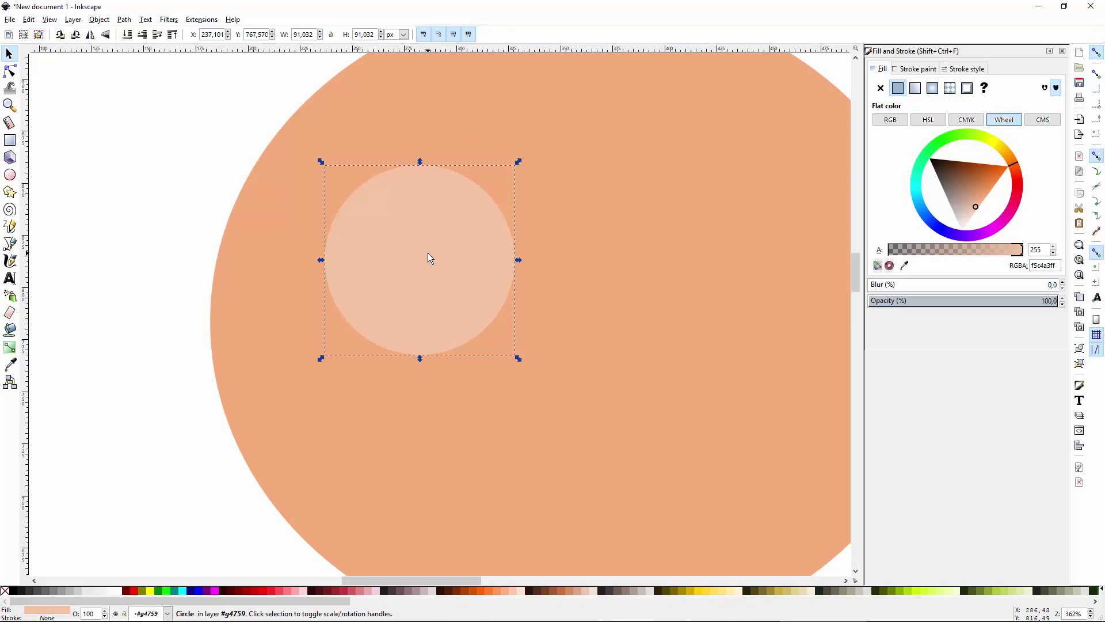
pyautogui.press('pagedown')
pyautogui.press('pagedown')
pyautogui.press('pagedown')
pyautogui.press('pagedown')
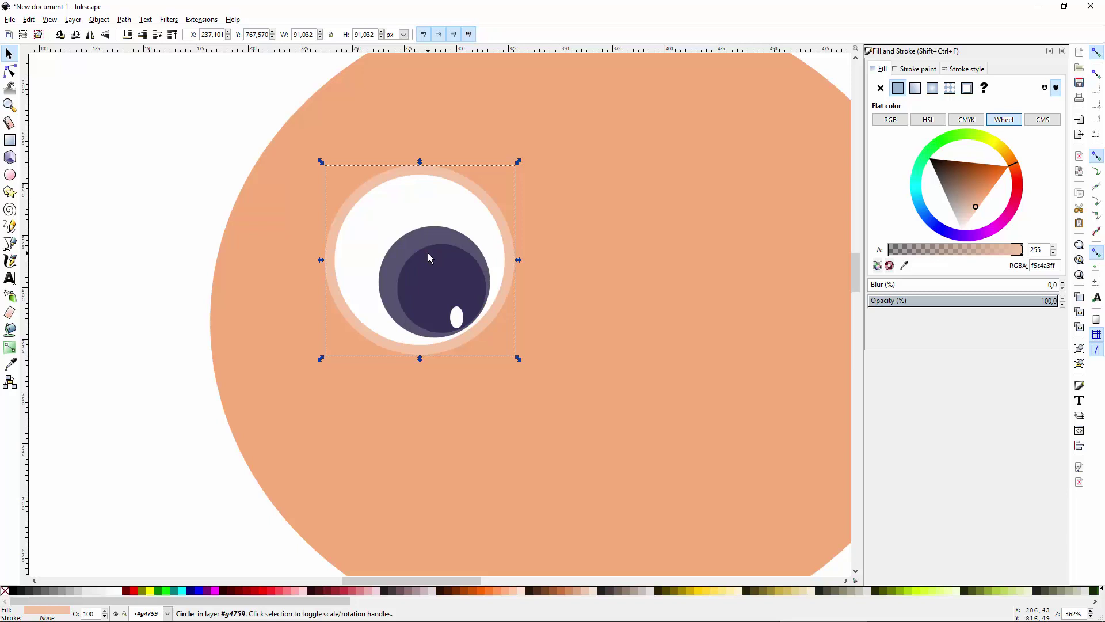
# Try other stacking positions for the light peach circle, ending at the very bottom of the stack.
pyautogui.press('pageup')
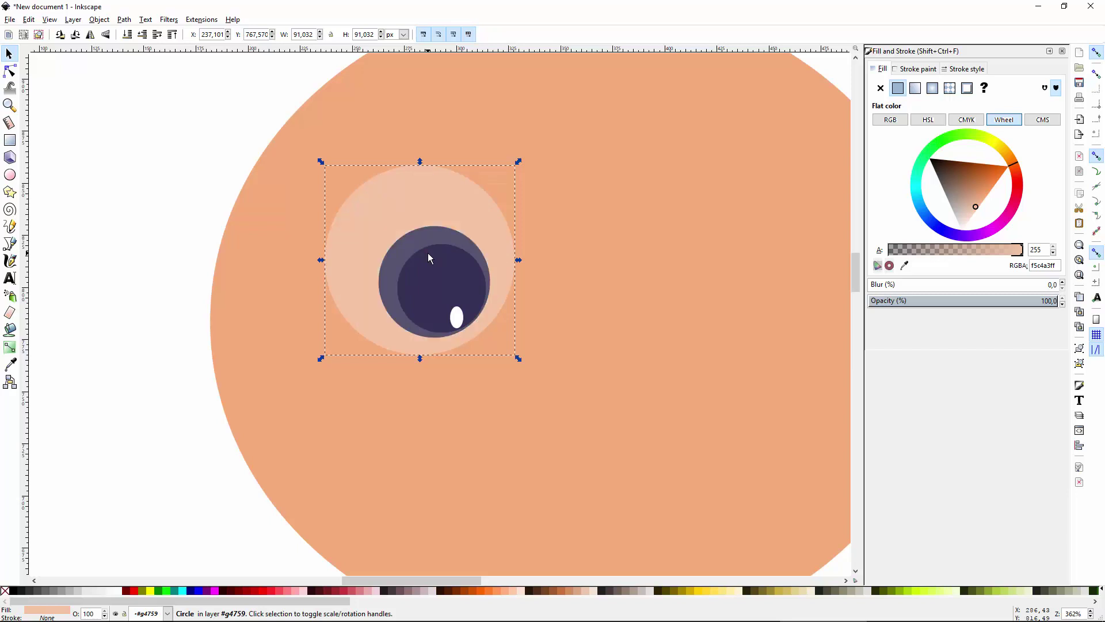
pyautogui.hotkey('ctrl', 'shift', 'z')
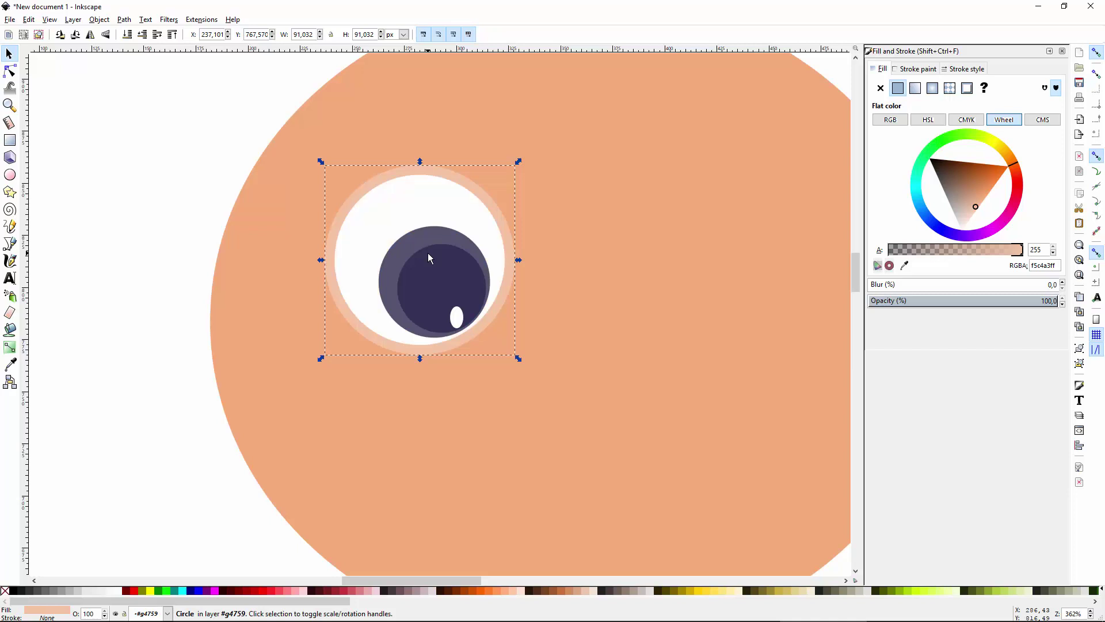
pyautogui.hotkey('ctrl', 'z')
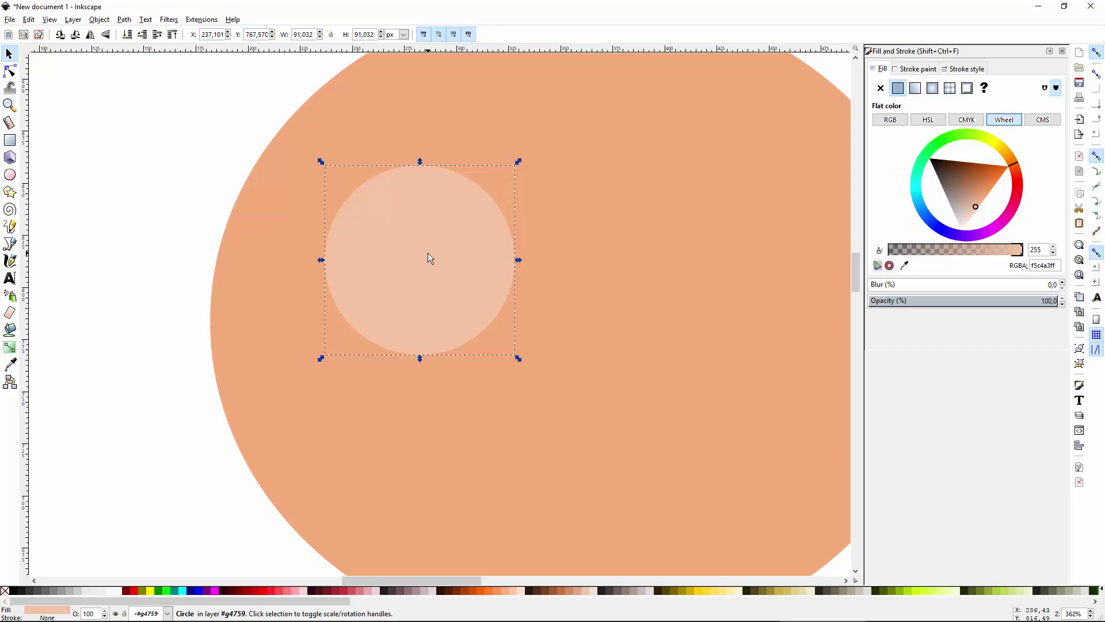
pyautogui.press('End')
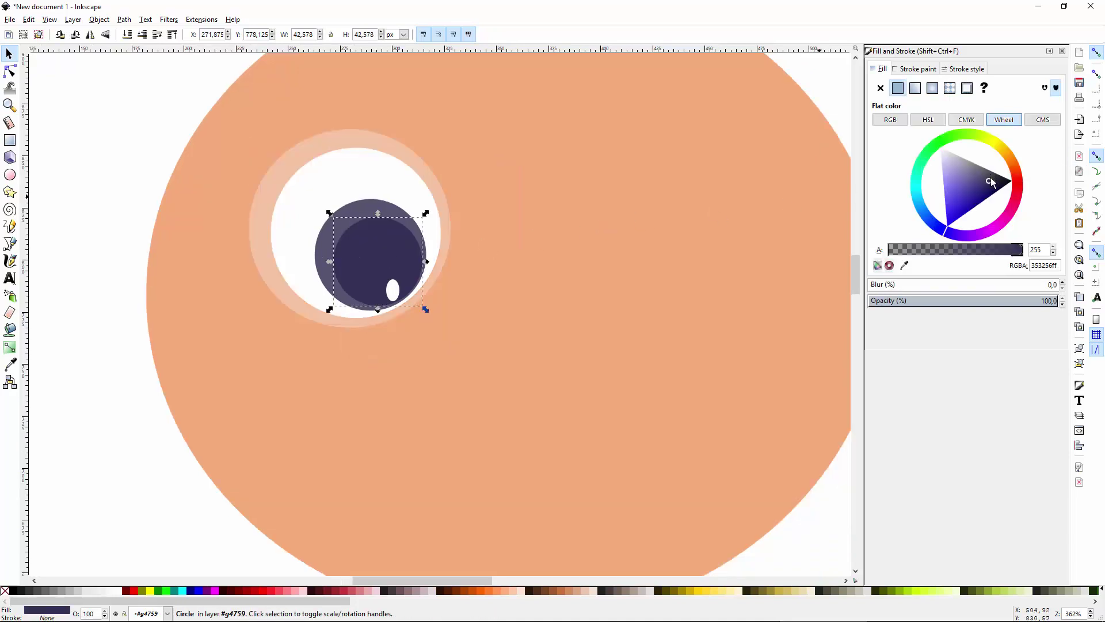
# Darken the fills of the iris and pupil circles, setting the iris to 38365fff.
pyautogui.moveTo(990, 178); pyautogui.dragTo(992, 174)
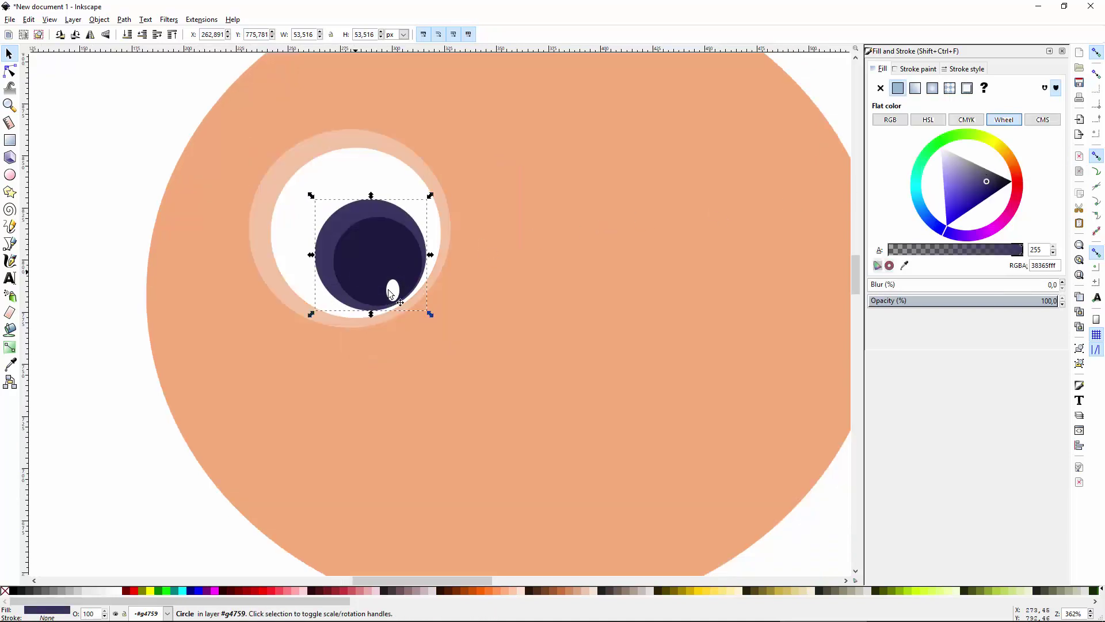
pyautogui.click(174, 307)
pyautogui.press('Escape')
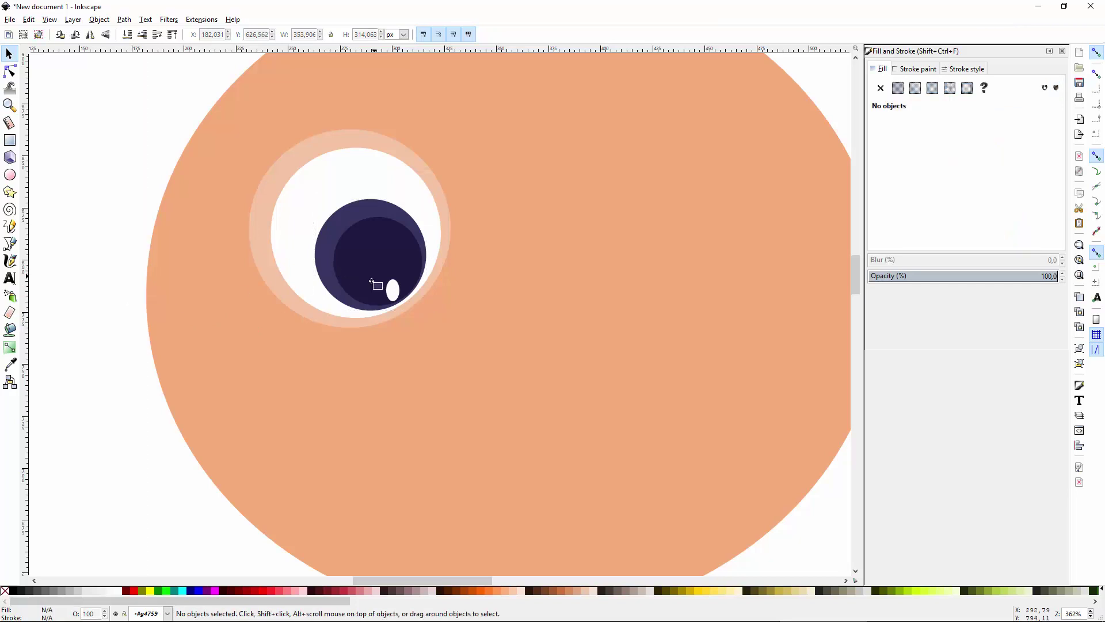
# Draw a rectangle about 36 × 19 px over the lower iris and fill it with semi-transparent white (ffffff49).
pyautogui.press('r')
pyautogui.moveTo(318, 269); pyautogui.dragTo(394, 309)
pyautogui.click(944, 151)
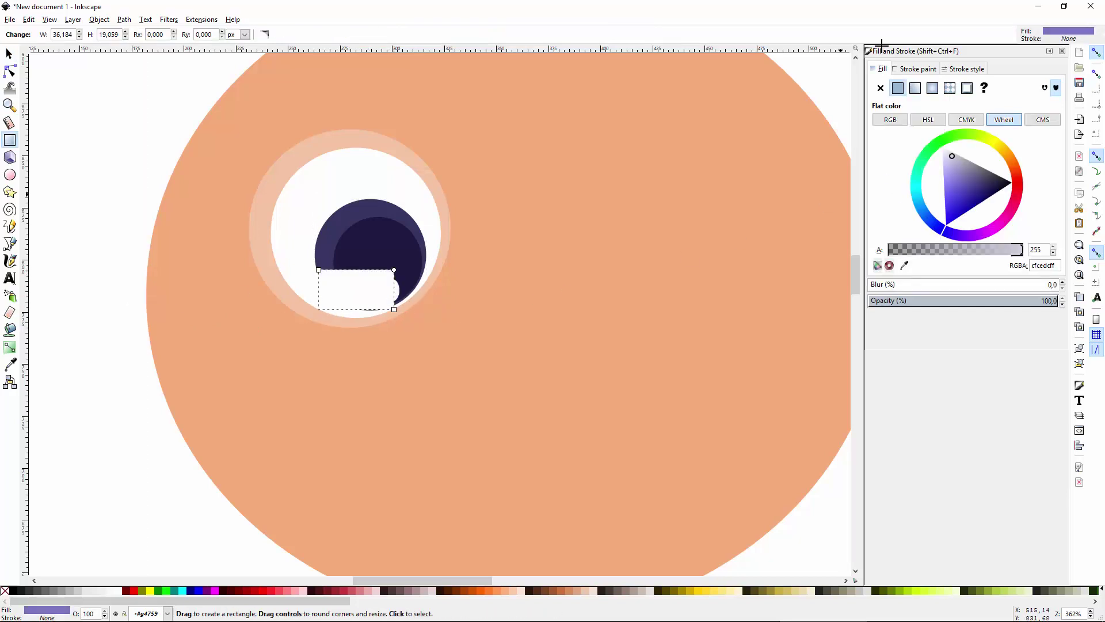
pyautogui.click(933, 249)
pyautogui.moveTo(934, 247); pyautogui.dragTo(926, 247)
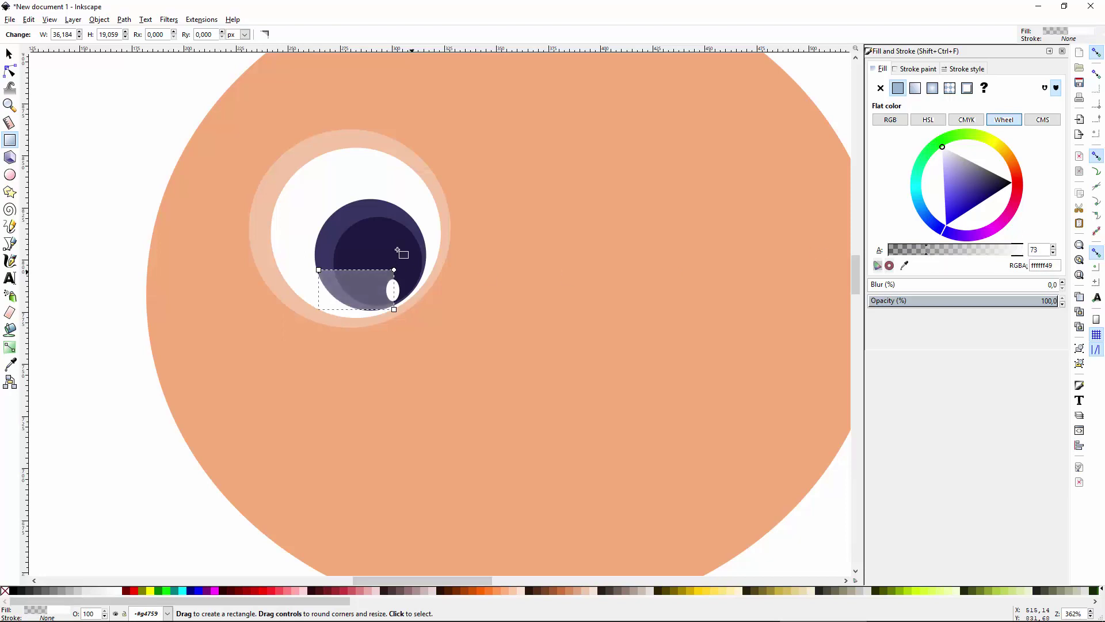
# Shift the semi-transparent rectangle slightly up and to the left over the iris and pupil.
pyautogui.press('s')
pyautogui.press('Tab')
pyautogui.moveTo(348, 288); pyautogui.dragTo(397, 260)
pyautogui.click(521, 262)
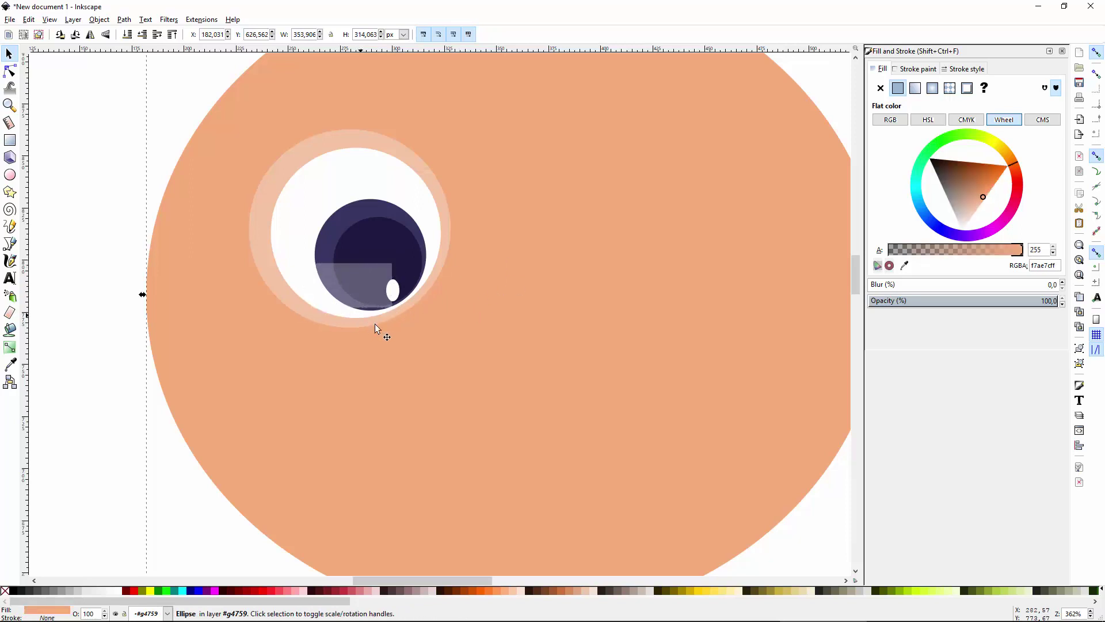
# Enlarge the iris and pupil circles together to about 62 px across, inside the white of the eye.
pyautogui.moveTo(162, 107); pyautogui.dragTo(509, 335)
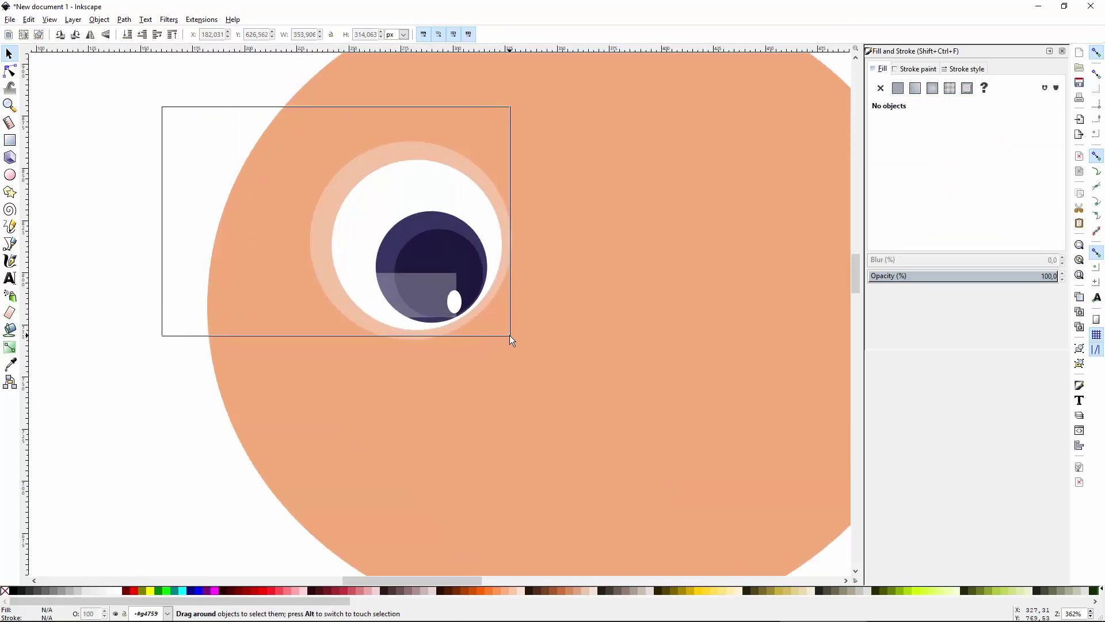
pyautogui.moveTo(456, 252); pyautogui.dragTo(309, 182)
pyautogui.click(132, 202)
pyautogui.click(383, 228)
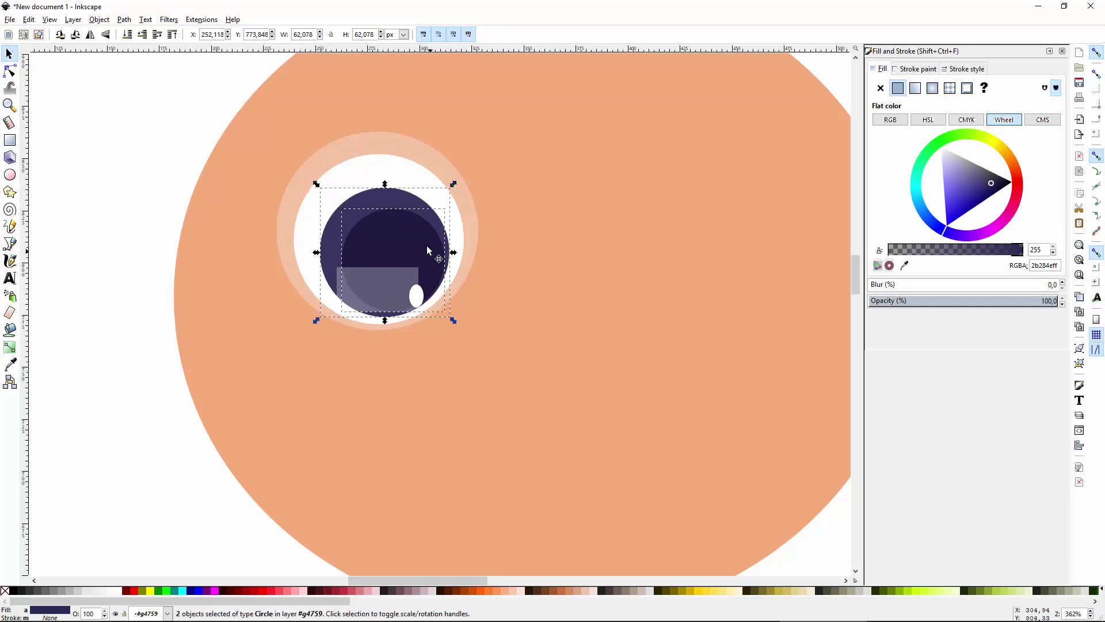
pyautogui.press('Escape')
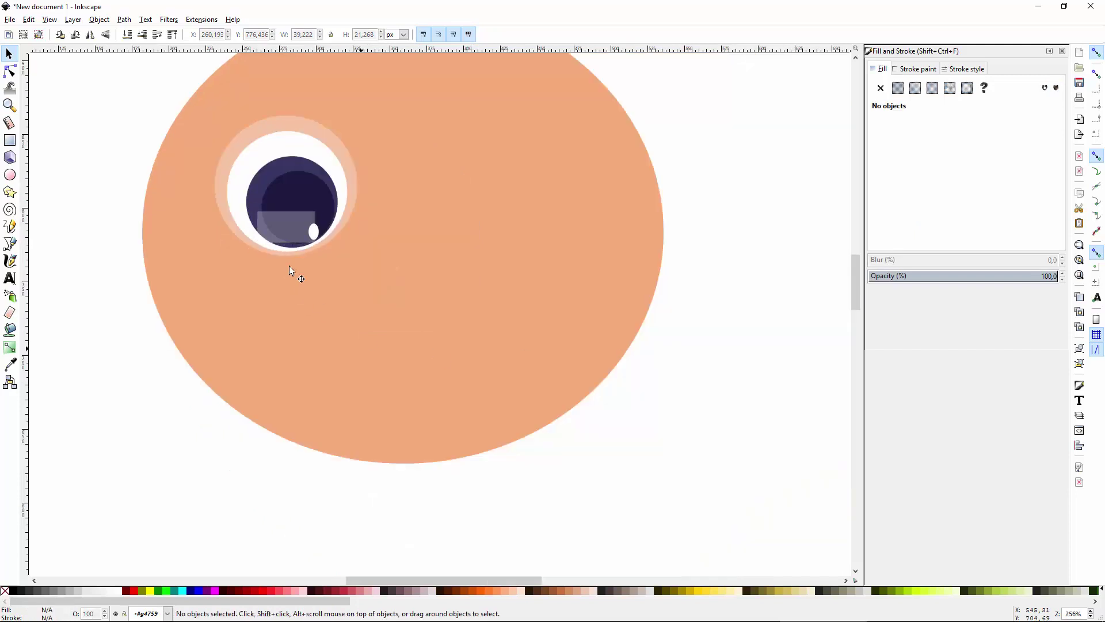
# Select all six objects that make up the eye and group them.
pyautogui.scroll(-1, 270, 244)
pyautogui.scroll(1, 185, 158)
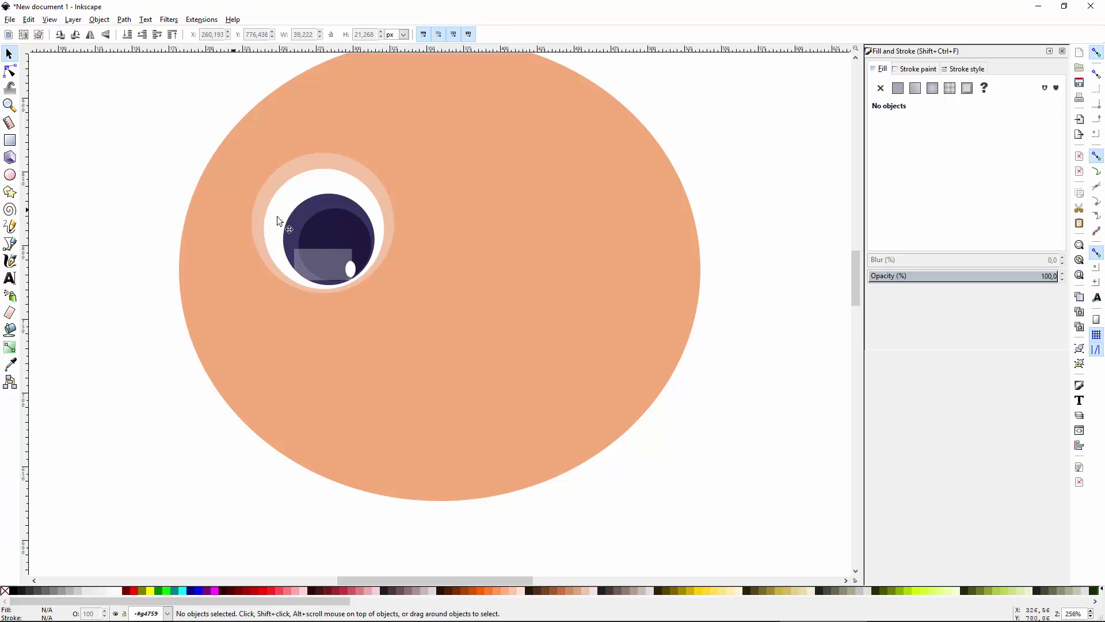
pyautogui.moveTo(151, 95); pyautogui.dragTo(449, 343)
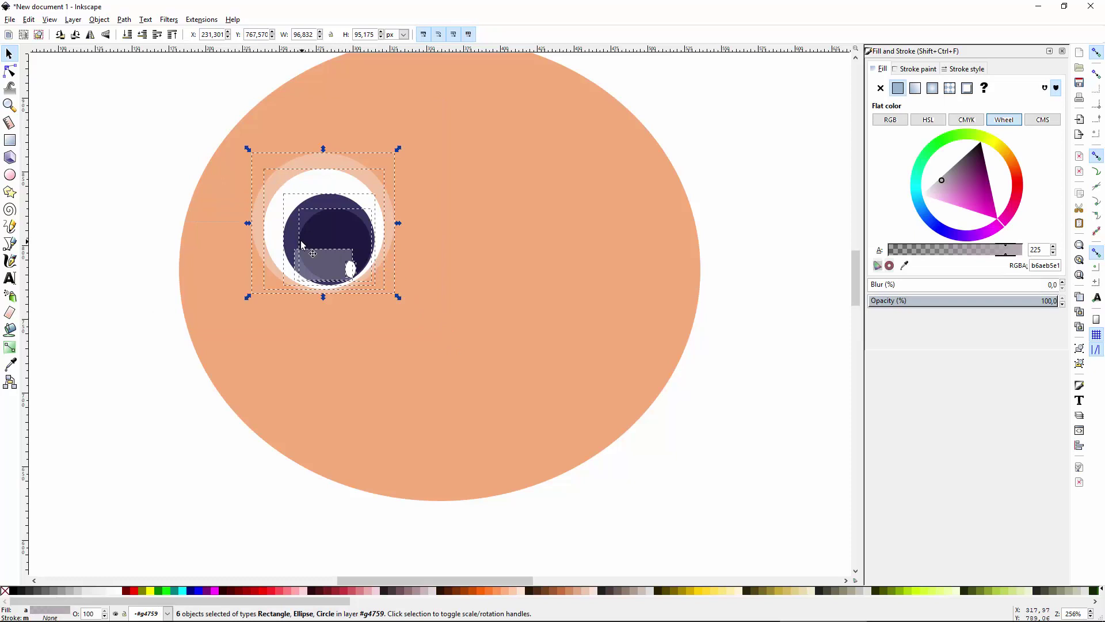
pyautogui.hotkey('ctrl', 'g')
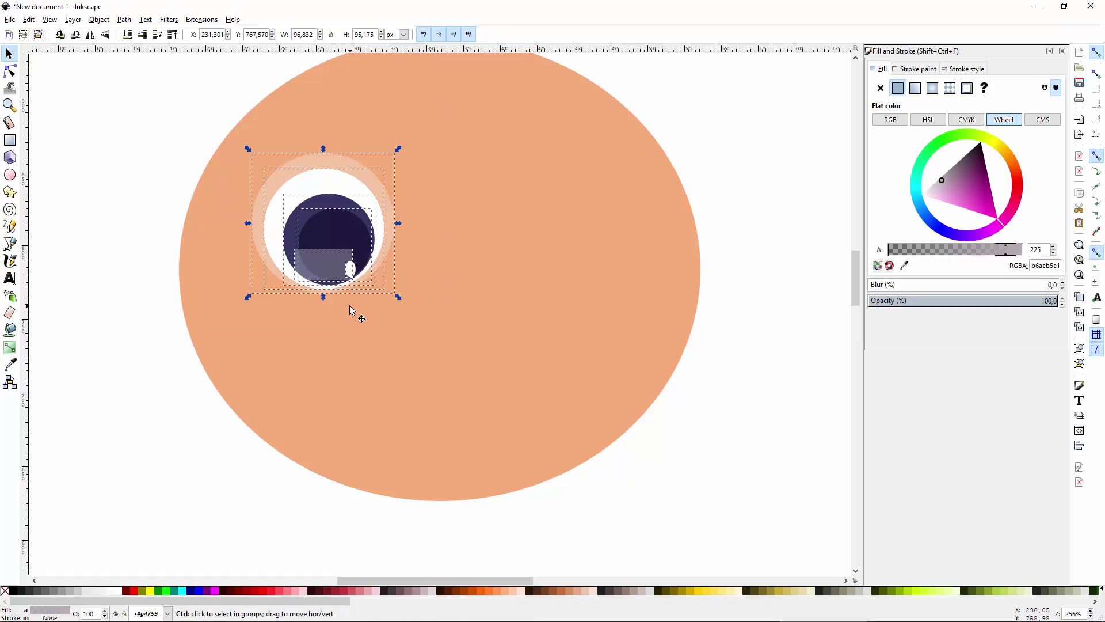
# Scale the eye group down to about 86 × 84 px and position it at about X 244, Y 771 px.
pyautogui.scroll(2, 378, 365)
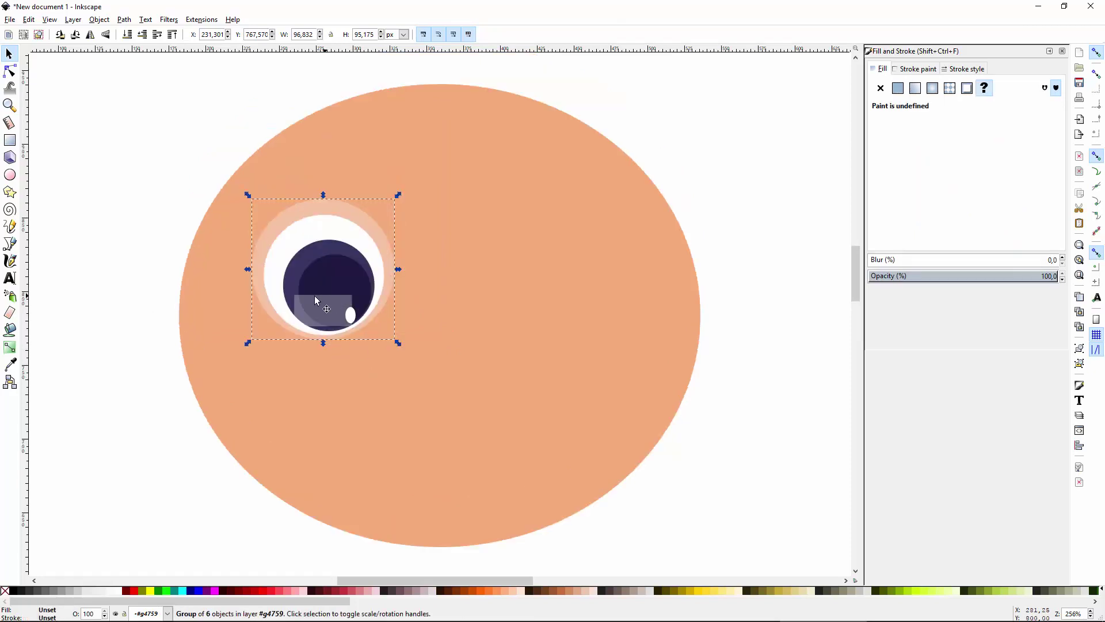
pyautogui.moveTo(315, 297); pyautogui.dragTo(327, 293)
pyautogui.moveTo(408, 196); pyautogui.dragTo(392, 203)
pyautogui.moveTo(318, 284); pyautogui.dragTo(318, 294)
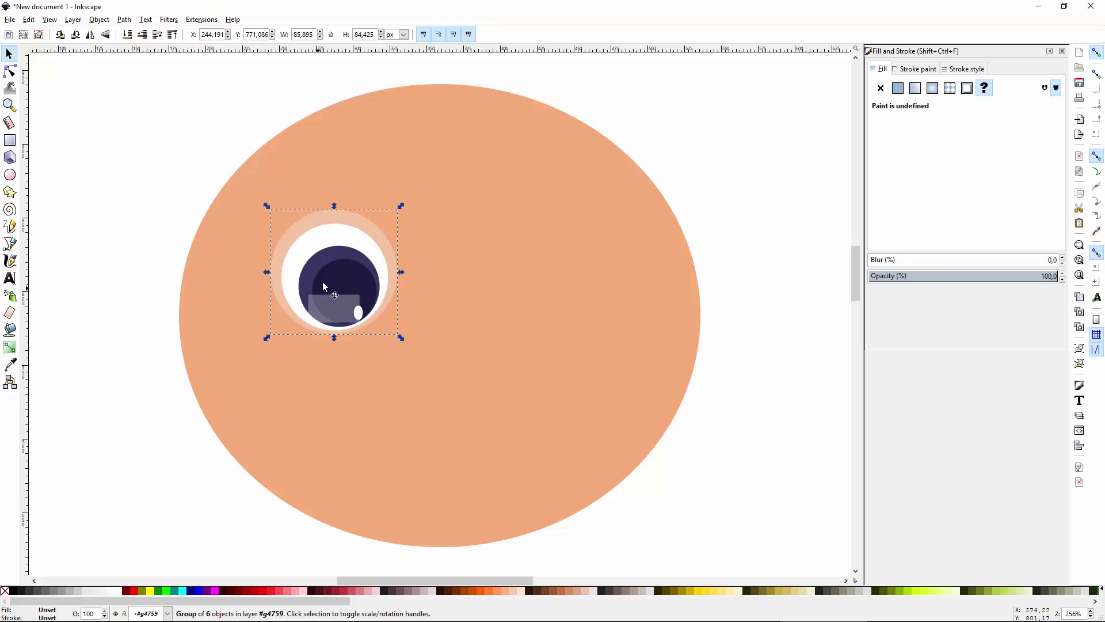
# Duplicate the eye group, move the copy horizontally to about X 374 px, and flip it horizontally.
pyautogui.press('ctrl')
pyautogui.hotkey('ctrl', 'd')
pyautogui.moveTo(331, 293); pyautogui.dragTo(525, 308)
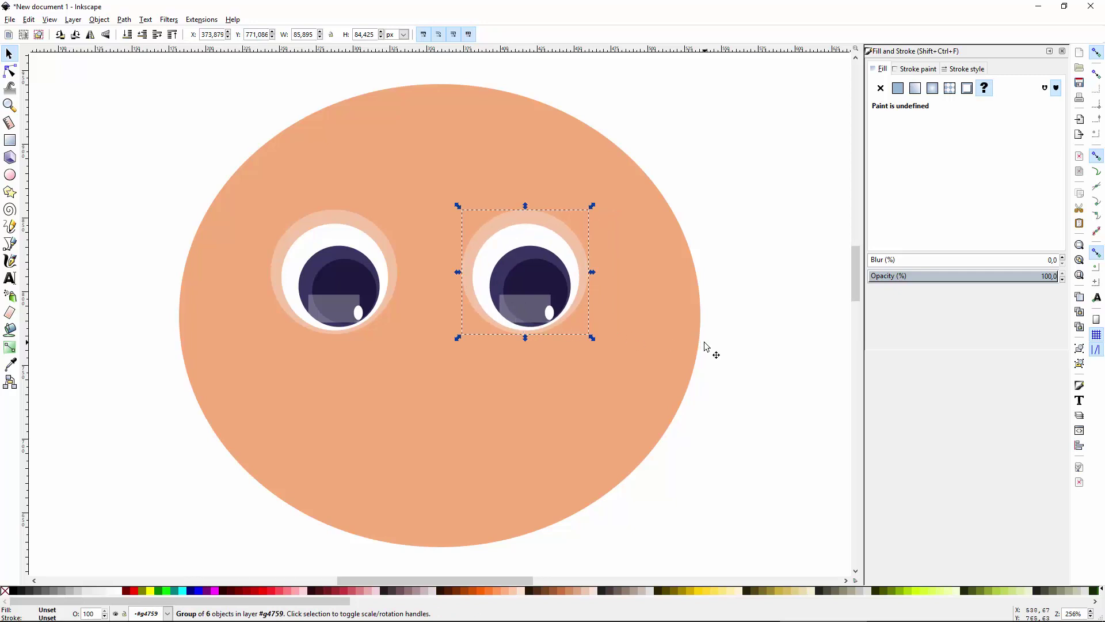
pyautogui.press('h')
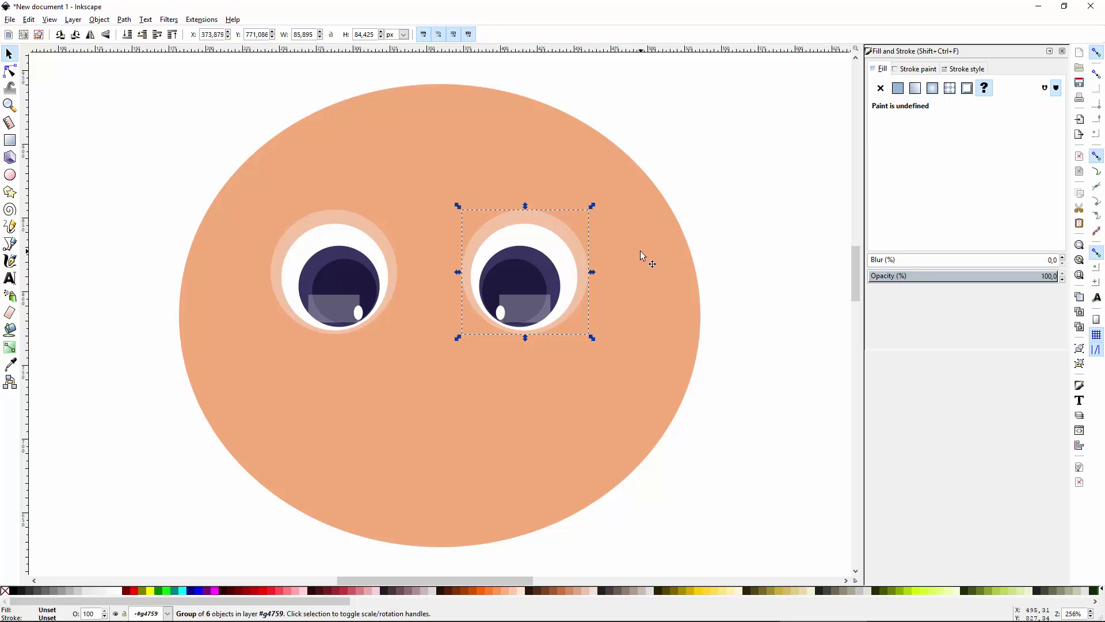
pyautogui.press('v')
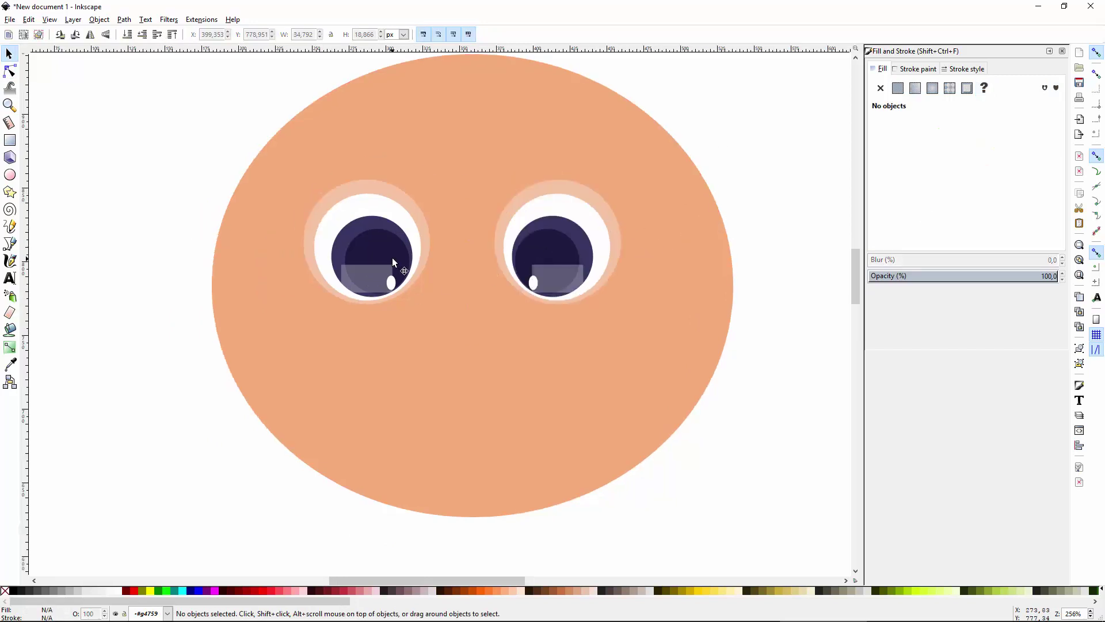
# Inside the left eye group, lower the highlight rectangle's fill alpha to 65 (ffffff41).
pyautogui.doubleClick(356, 281)
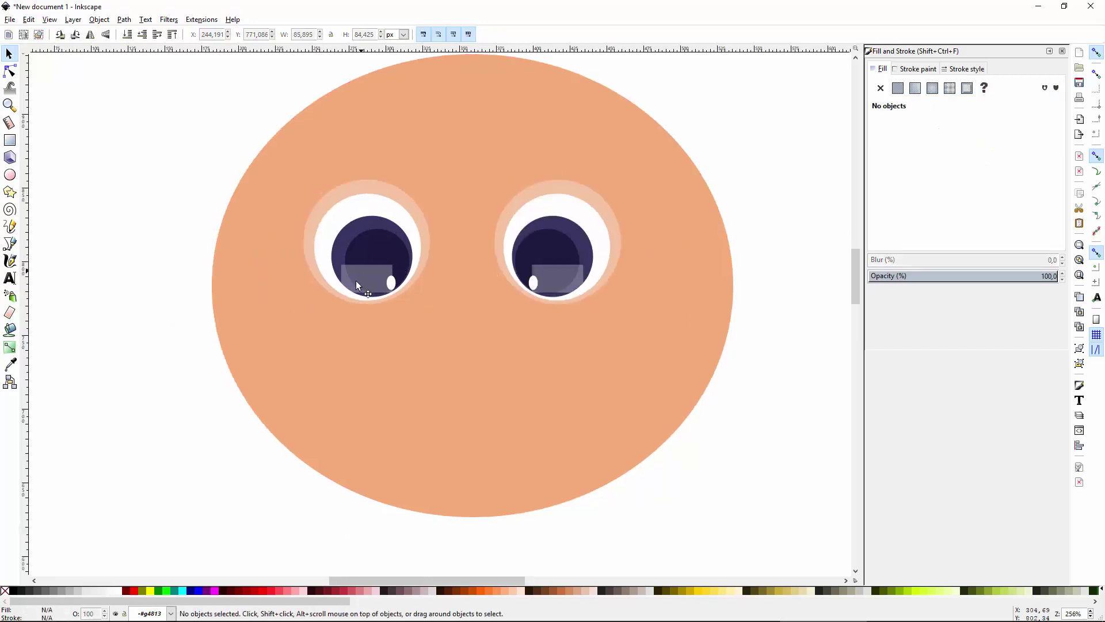
pyautogui.click(356, 281)
pyautogui.doubleClick(394, 236)
pyautogui.click(310, 234)
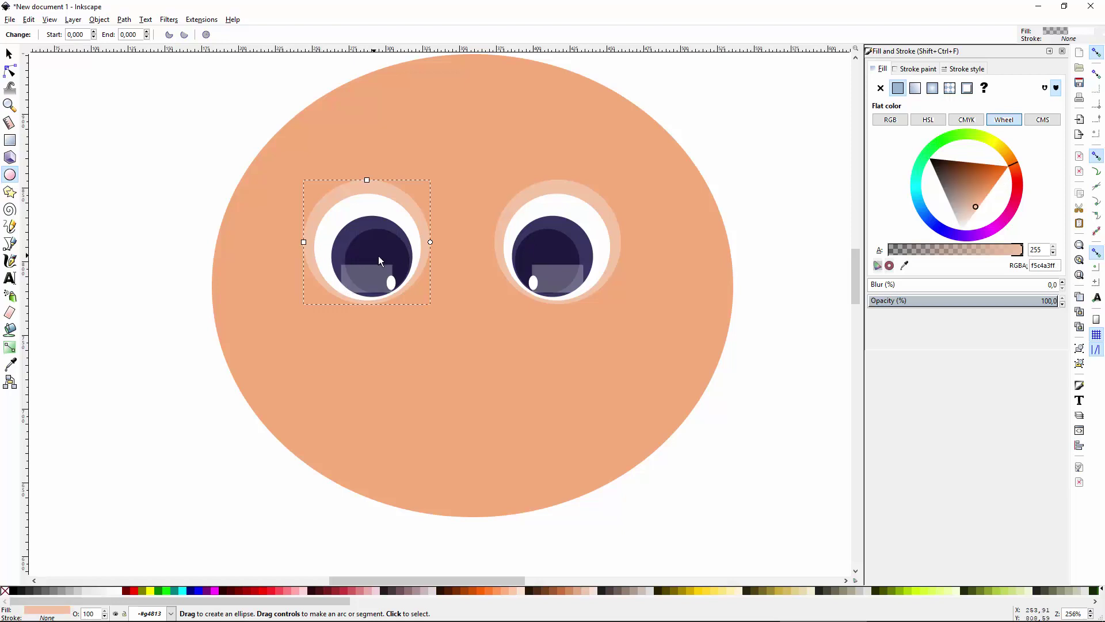
pyautogui.press('s')
pyautogui.doubleClick(356, 251)
pyautogui.click(367, 281)
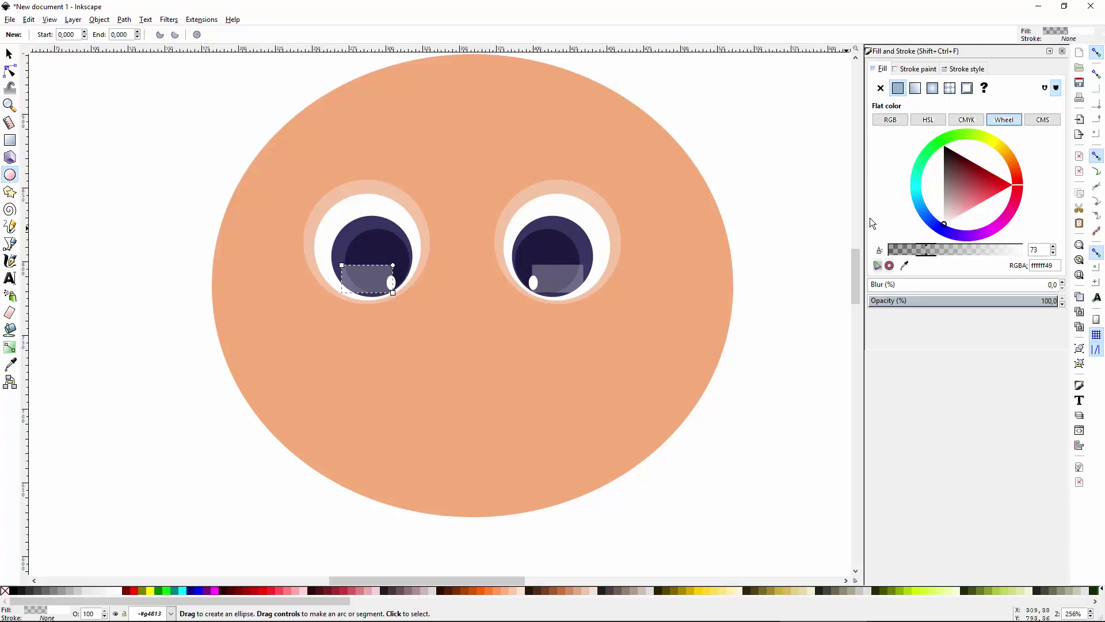
pyautogui.moveTo(927, 261); pyautogui.dragTo(923, 261)
pyautogui.press('n')
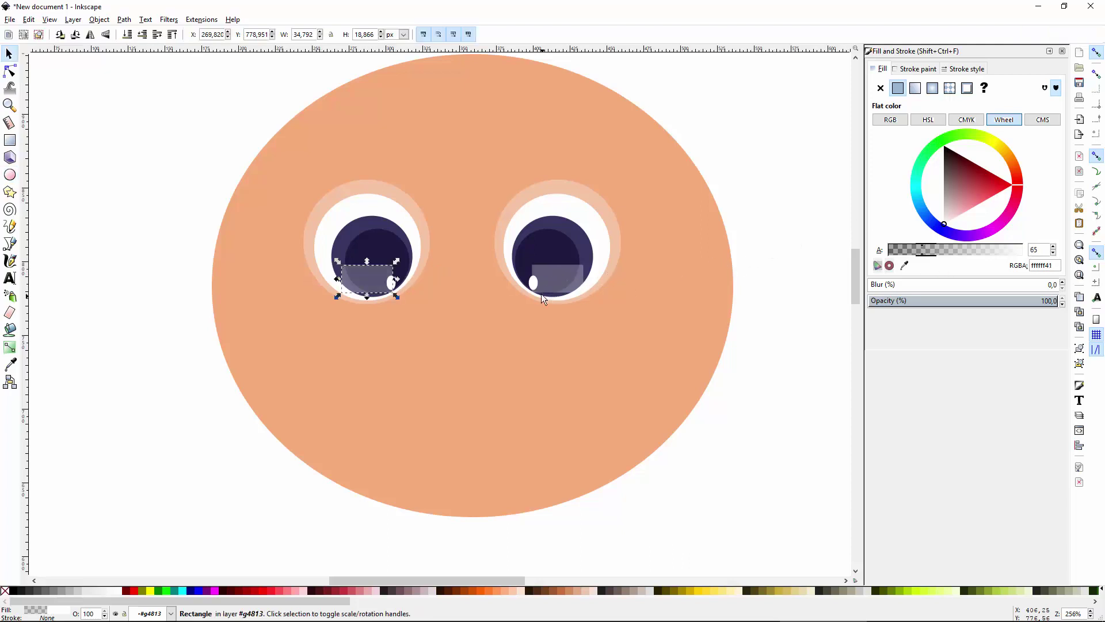
pyautogui.press('s')
pyautogui.press('Escape')
# Lower the fill alpha of the highlight rectangle in the right eye to match the left one.
pyautogui.keyDown('ctrl'); pyautogui.click(552, 275); pyautogui.keyUp('ctrl')
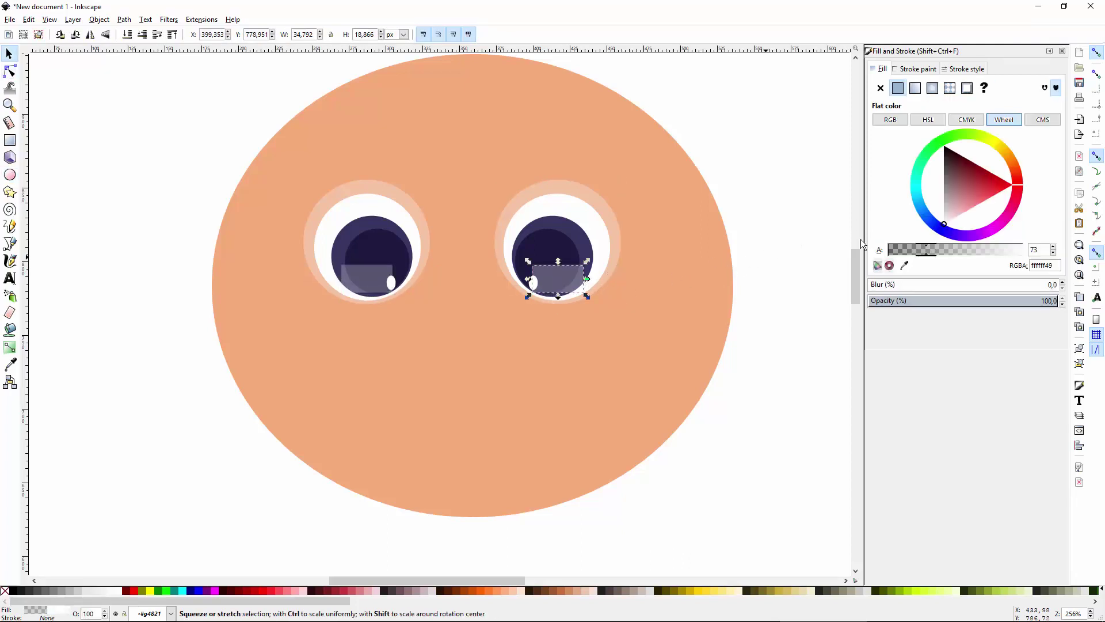
pyautogui.click(913, 252)
pyautogui.press('Escape')
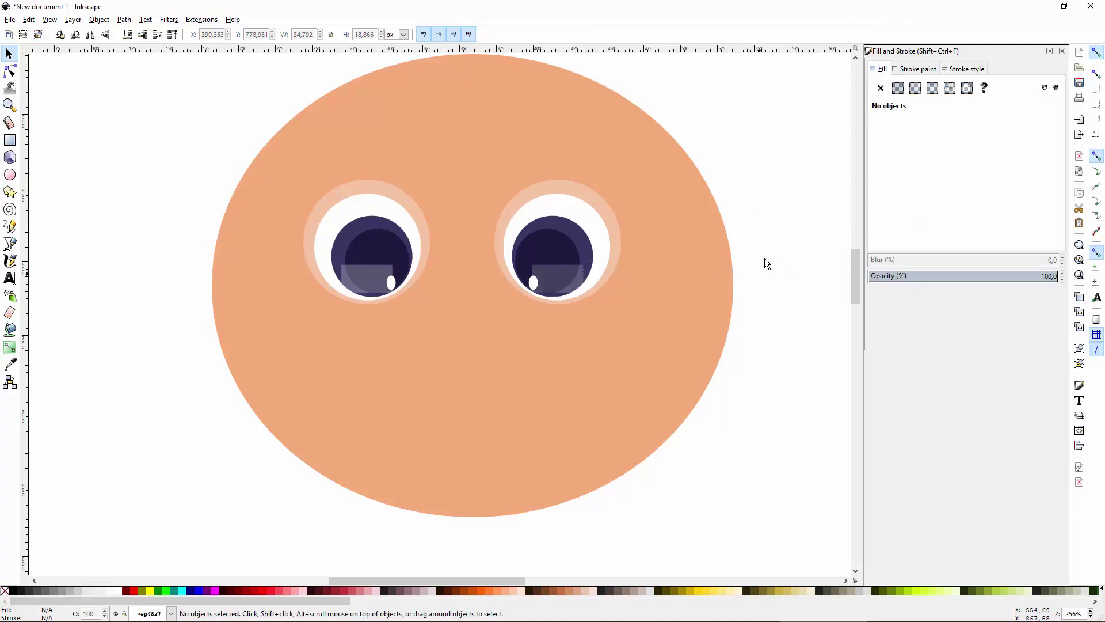
# Narrow the face ellipse from both sides to about 316 × 314 px, making it nearly circular.
pyautogui.keyDown('ctrl'); pyautogui.scroll(-3, 727, 243); pyautogui.keyUp('ctrl')
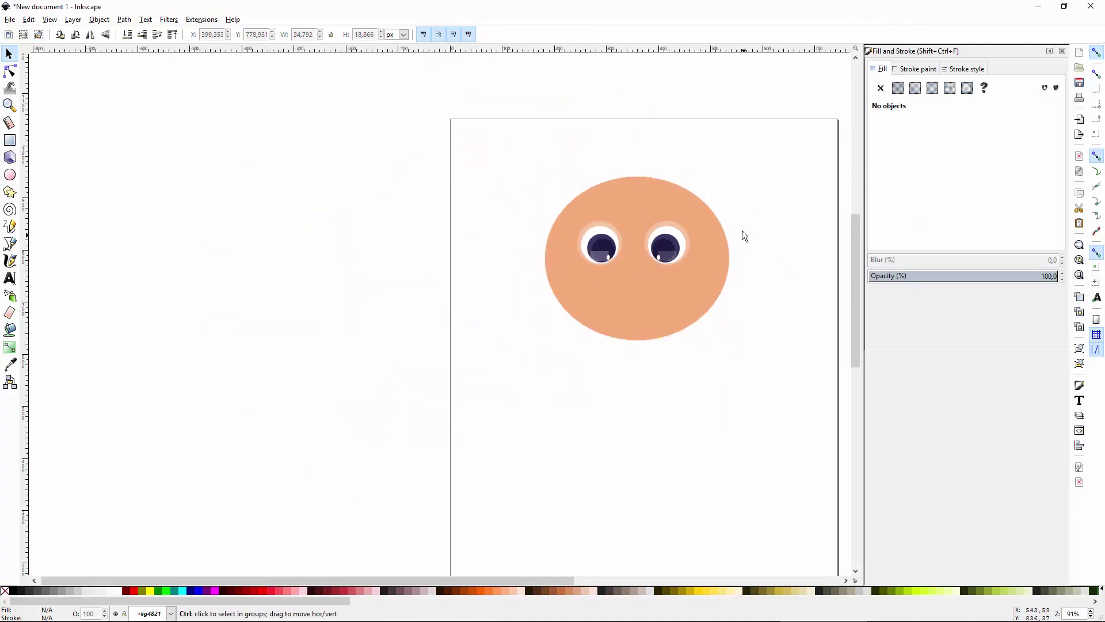
pyautogui.keyDown('ctrl'); pyautogui.scroll(1, 739, 235); pyautogui.keyUp('ctrl')
pyautogui.click(604, 381)
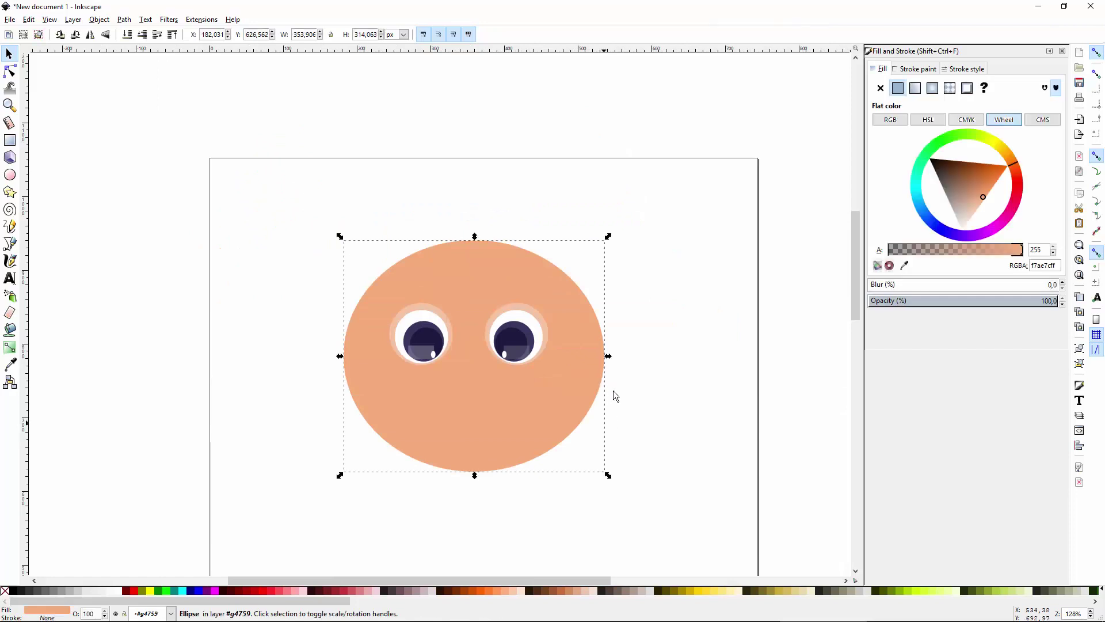
pyautogui.moveTo(611, 359); pyautogui.dragTo(590, 360)
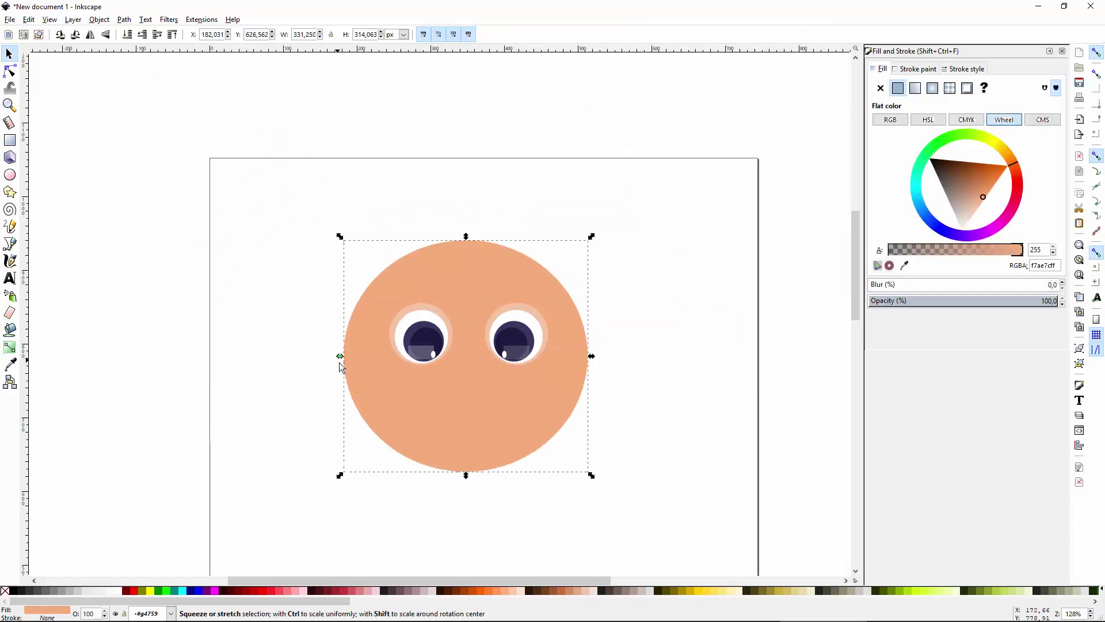
pyautogui.moveTo(340, 355); pyautogui.dragTo(351, 357)
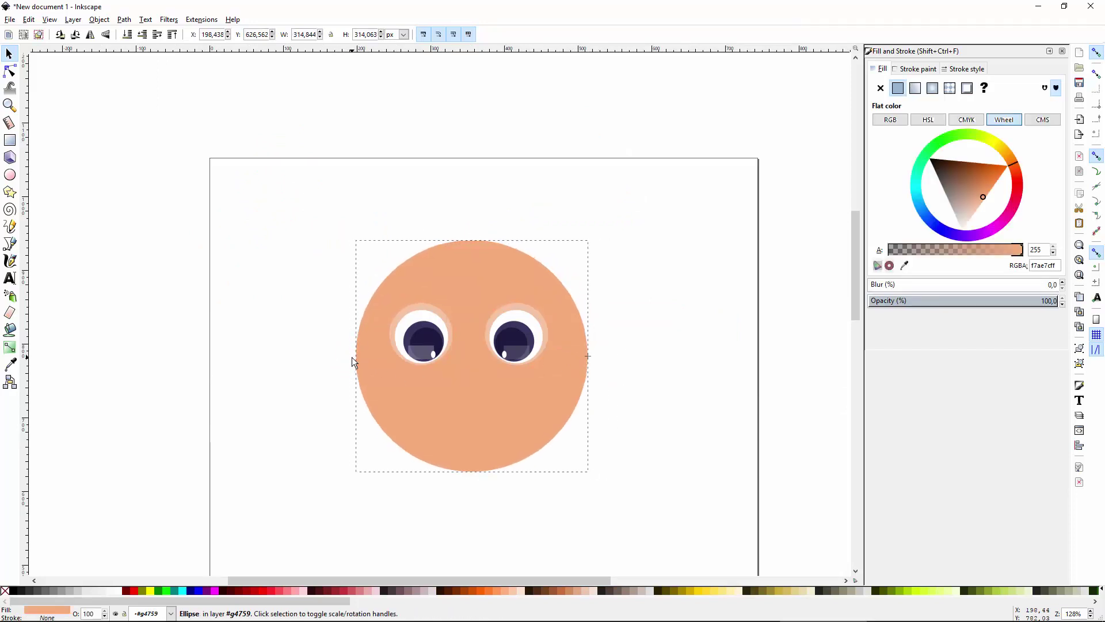
pyautogui.scroll(-2, 680, 374)
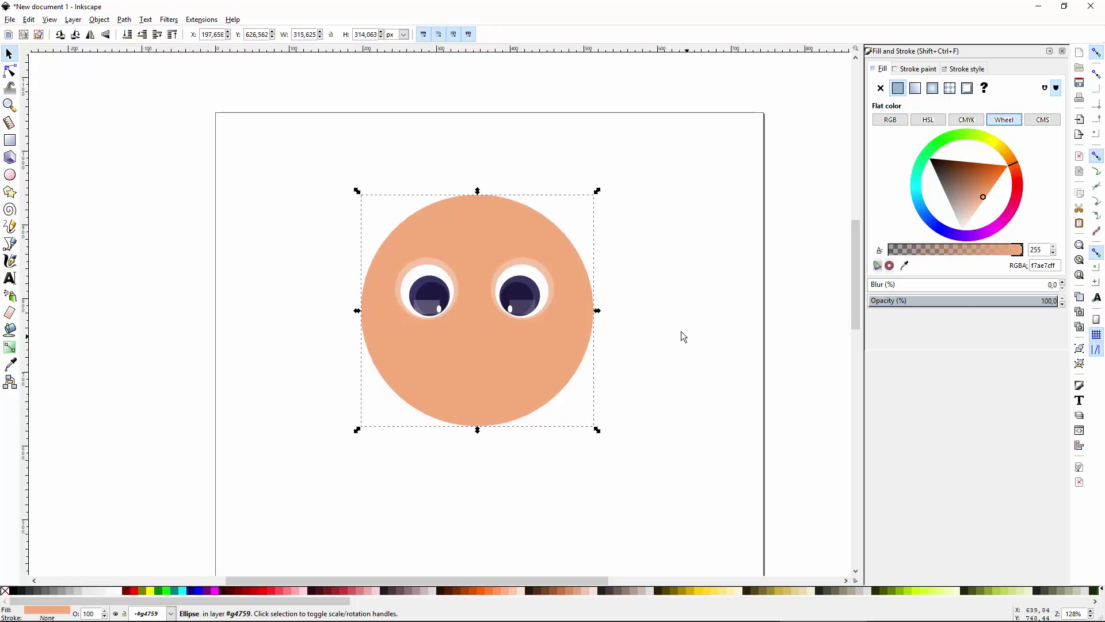
pyautogui.press('Escape')
# Reposition both eyes on the face, scale them together to about 177 × 75 px overall, and nudge the left eye outward.
pyautogui.moveTo(435, 300); pyautogui.dragTo(442, 303)
pyautogui.moveTo(516, 304); pyautogui.dragTo(516, 310)
pyautogui.keyDown('shift'); pyautogui.click(433, 297); pyautogui.keyUp('shift')
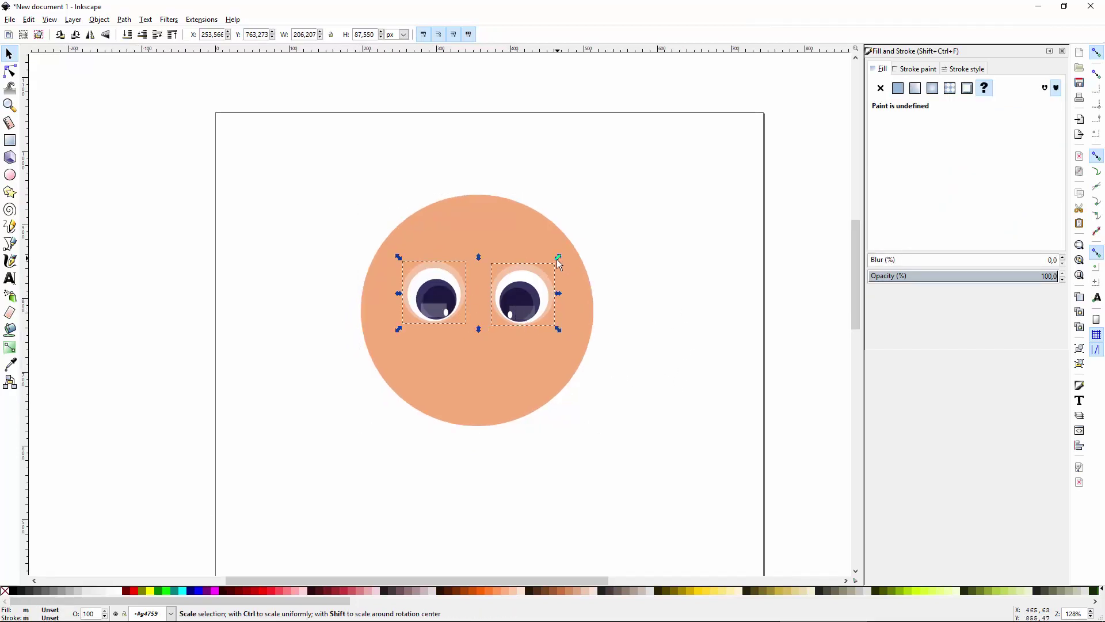
pyautogui.moveTo(557, 259); pyautogui.dragTo(547, 264)
pyautogui.click(619, 262)
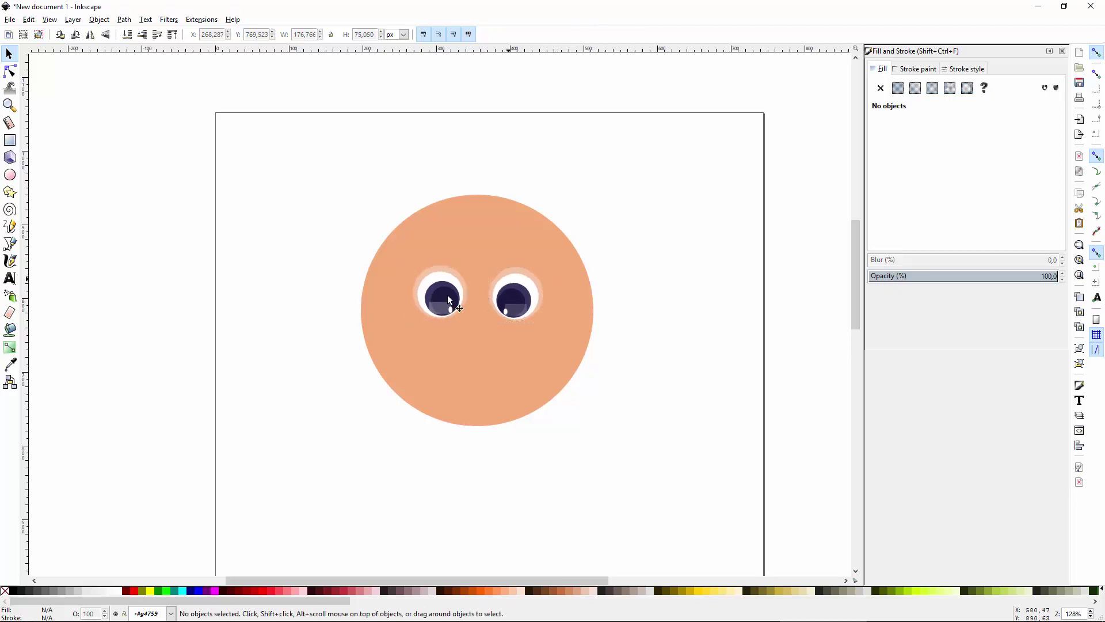
pyautogui.moveTo(447, 296); pyautogui.dragTo(444, 297)
pyautogui.click(651, 262)
pyautogui.scroll(2, 493, 344)
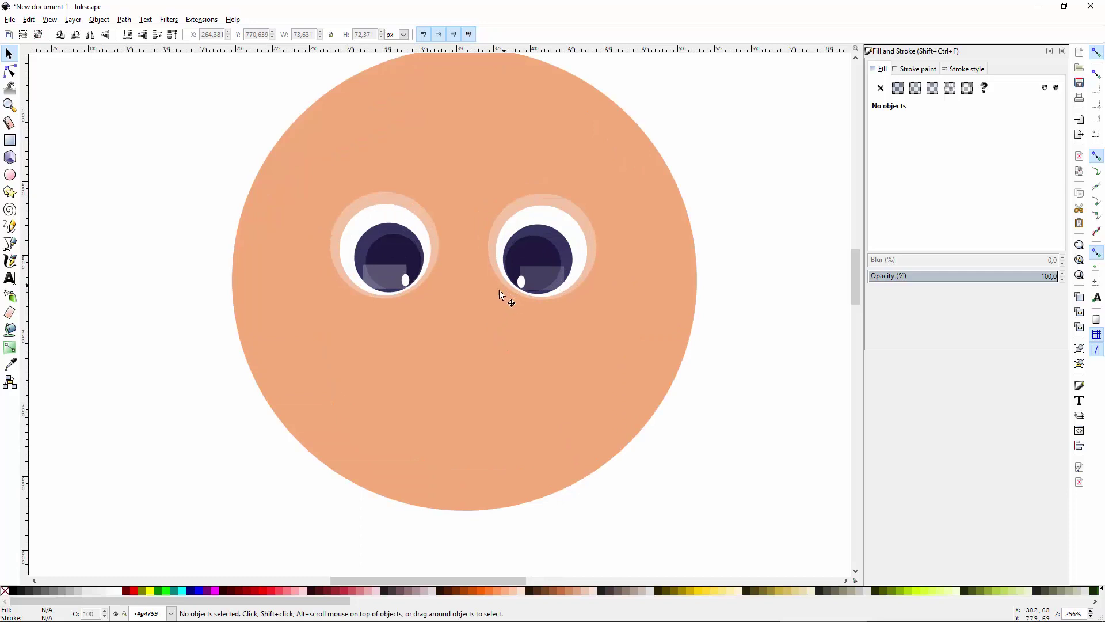
# Draw an eyebrow rectangle about 79 × 13 px above the left eye and fill it with opaque dark brown (5f3b23ff).
pyautogui.press('r')
pyautogui.moveTo(312, 182); pyautogui.dragTo(428, 201)
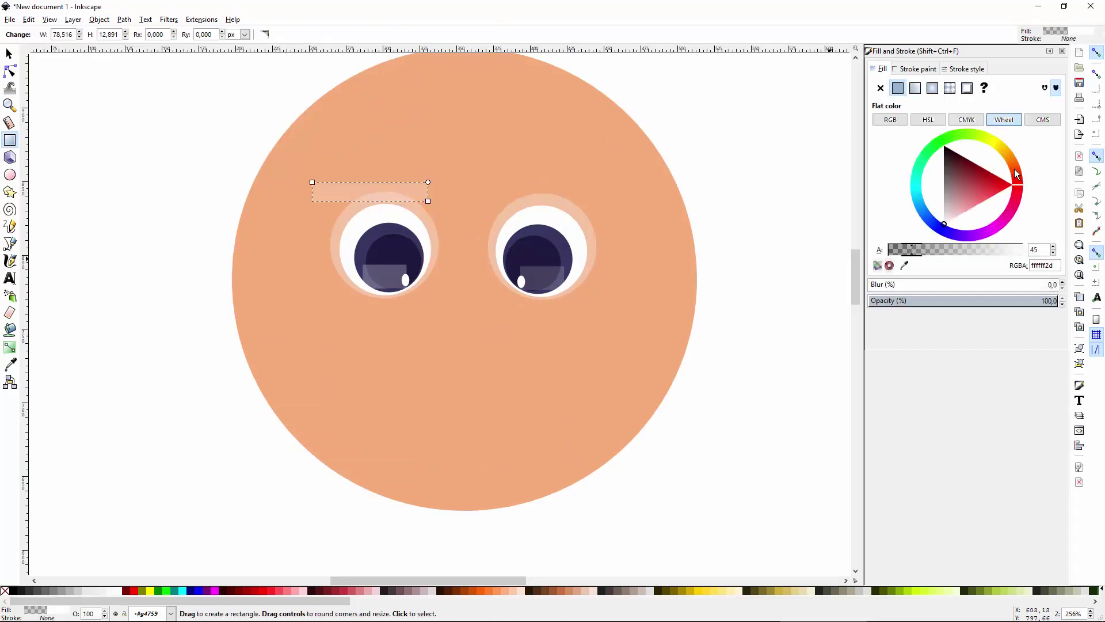
pyautogui.moveTo(1016, 174); pyautogui.dragTo(1010, 159)
pyautogui.click(952, 170)
pyautogui.moveTo(977, 249); pyautogui.dragTo(1023, 250)
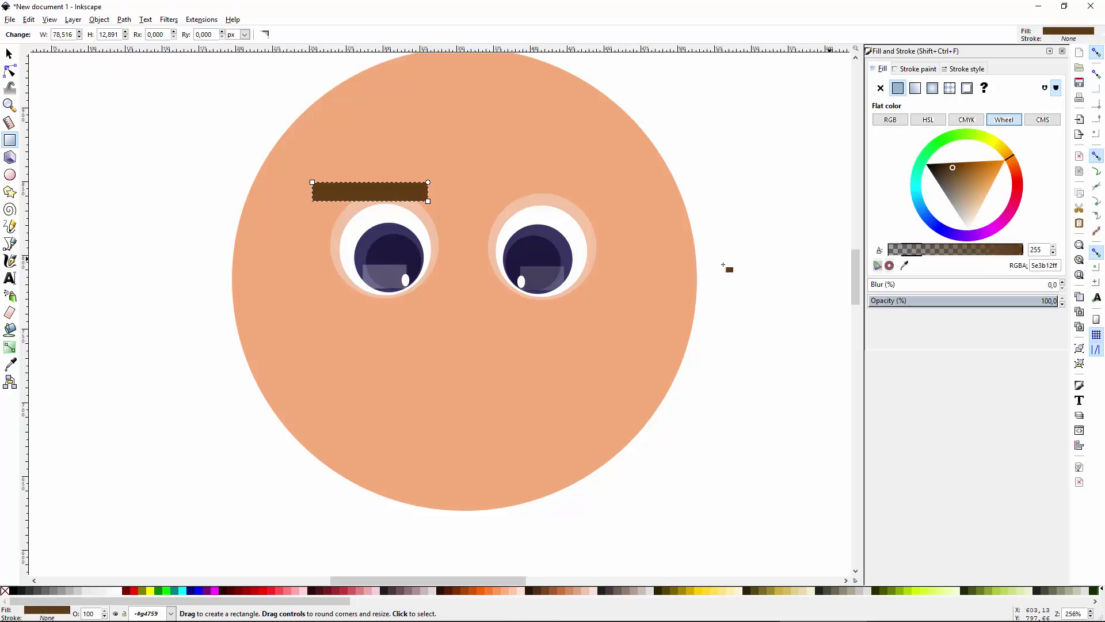
pyautogui.click(1013, 163)
pyautogui.click(952, 171)
# Tilt the left eyebrow, duplicate and horizontally flip it, and place the copy above the right eye with a steeper tilt.
pyautogui.press('s')
pyautogui.click(396, 187)
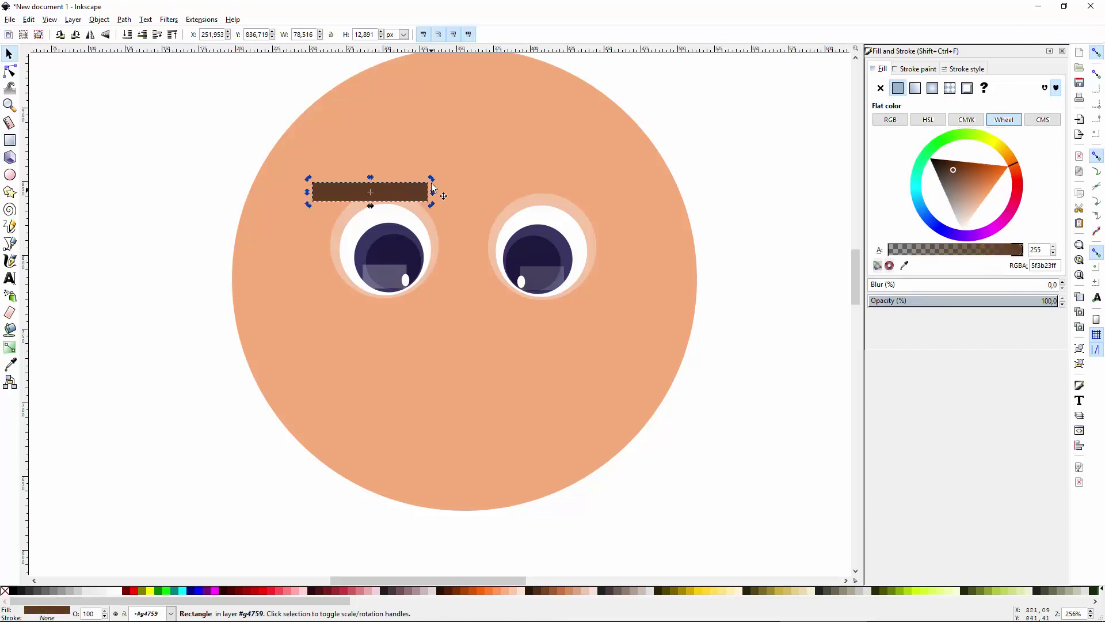
pyautogui.moveTo(432, 178); pyautogui.dragTo(612, 186)
pyautogui.click(417, 184)
pyautogui.hotkey('ctrl', 'd')
pyautogui.press('h')
pyautogui.click(599, 208)
pyautogui.click(759, 155)
# Draw a mouth ellipse about 158 × 54 px at about X 277, Y 655 px and fill it with pale cream (ffeee3ff).
pyautogui.scroll(-4, 731, 281)
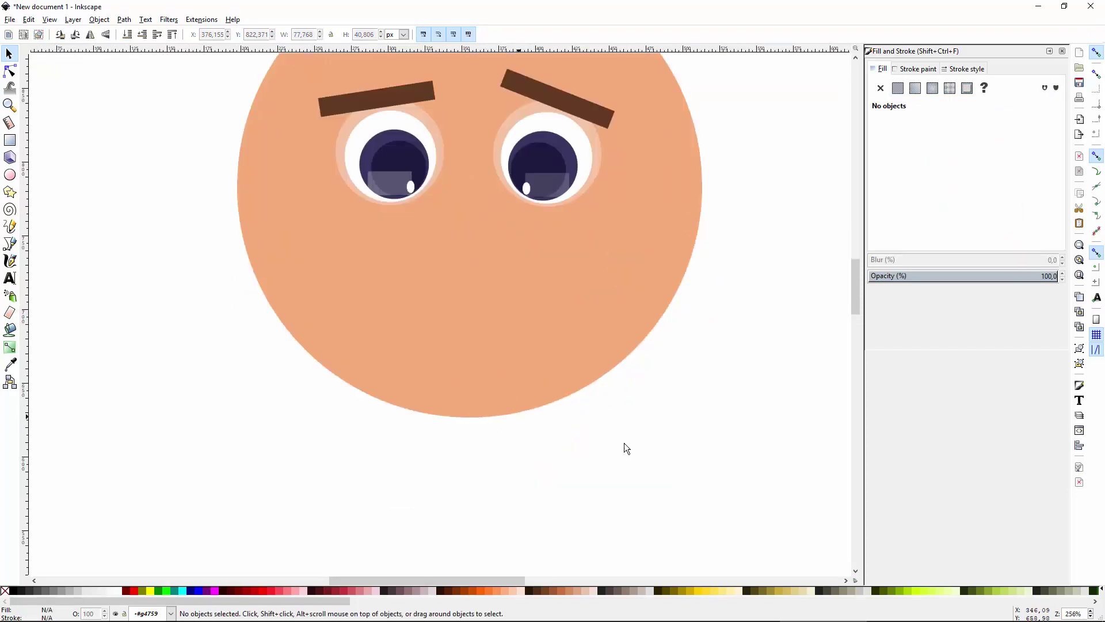
pyautogui.press('e')
pyautogui.moveTo(352, 280); pyautogui.dragTo(585, 357)
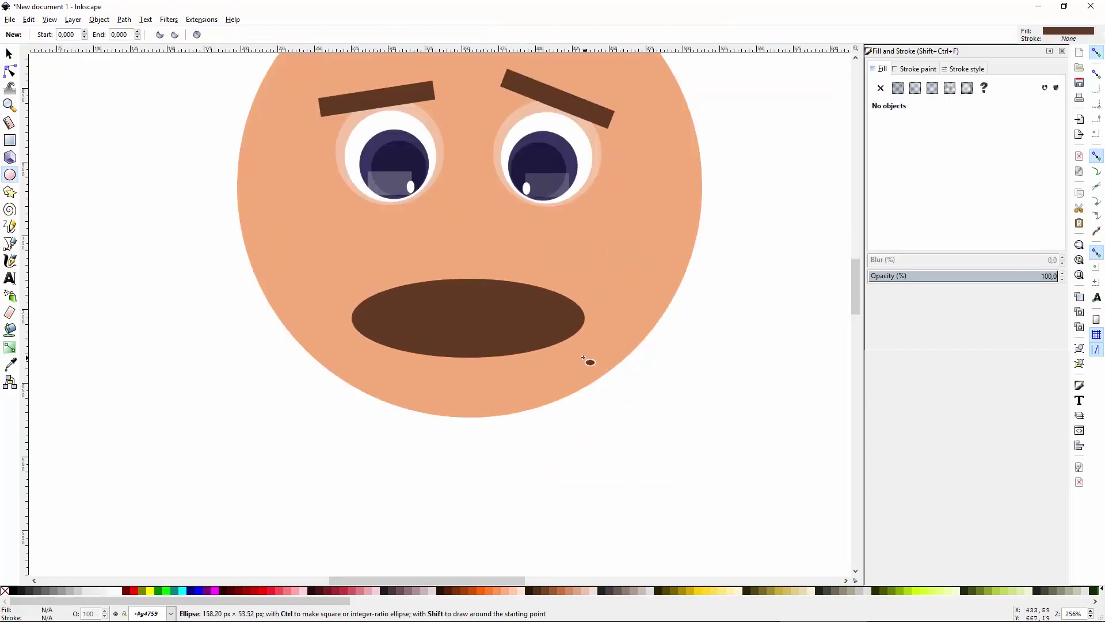
pyautogui.press('s')
pyautogui.moveTo(454, 309); pyautogui.dragTo(457, 326)
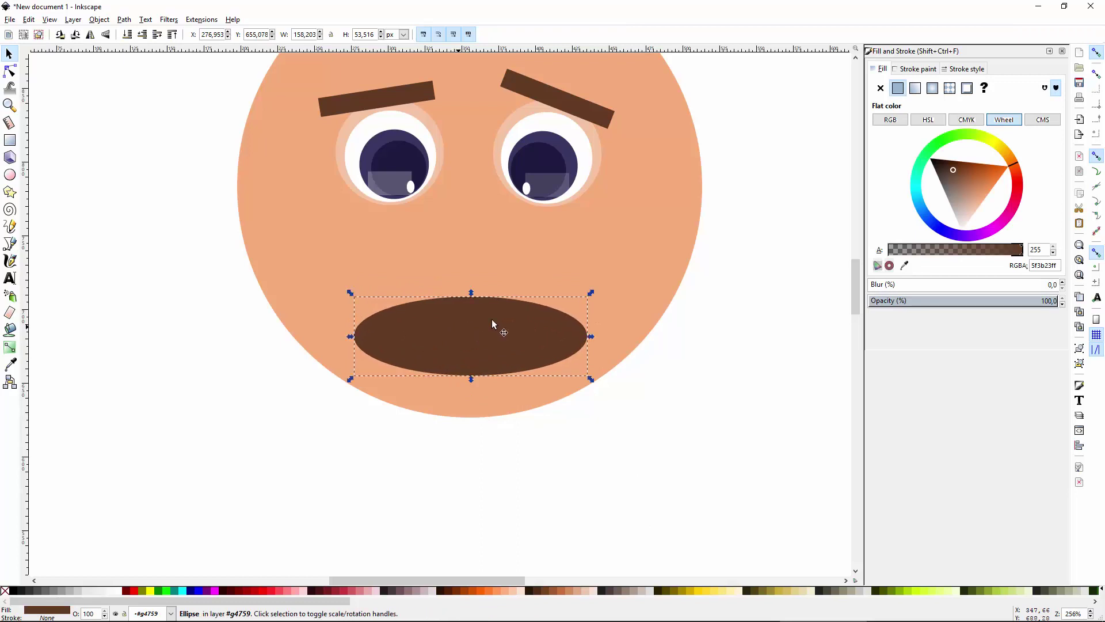
pyautogui.moveTo(972, 212); pyautogui.dragTo(968, 228)
pyautogui.click(644, 422)
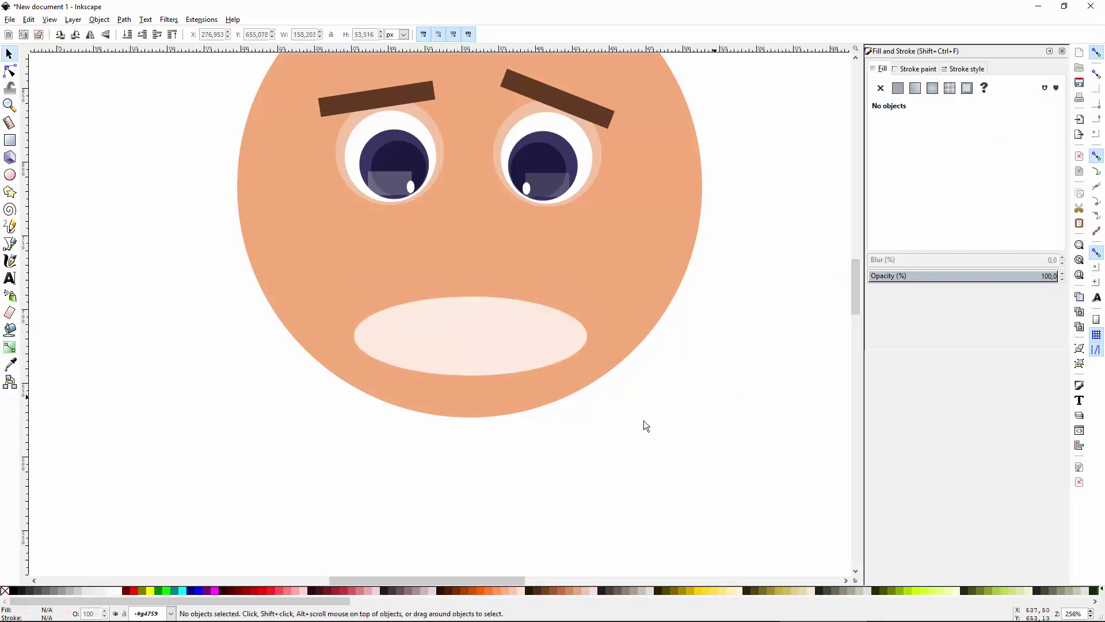
# Duplicate the mouth ellipse, move the copy to about X 257, Y 671 px, and fill it with the sampled skin colour (f7ae7cff).
pyautogui.click(471, 368)
pyautogui.hotkey('ctrl', 'd')
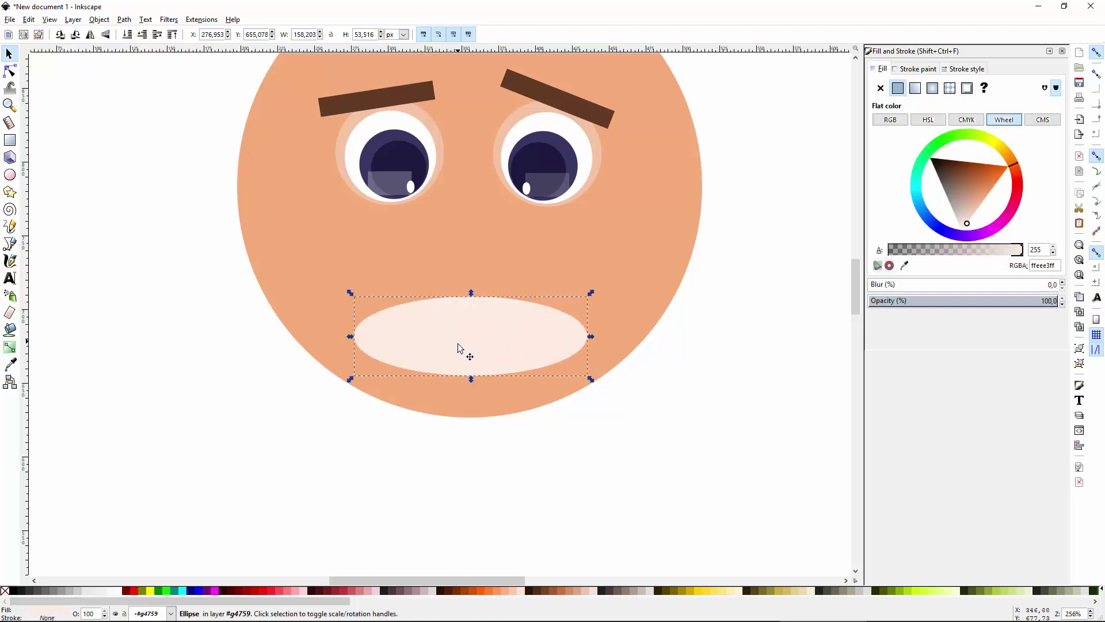
pyautogui.moveTo(491, 357); pyautogui.dragTo(456, 329)
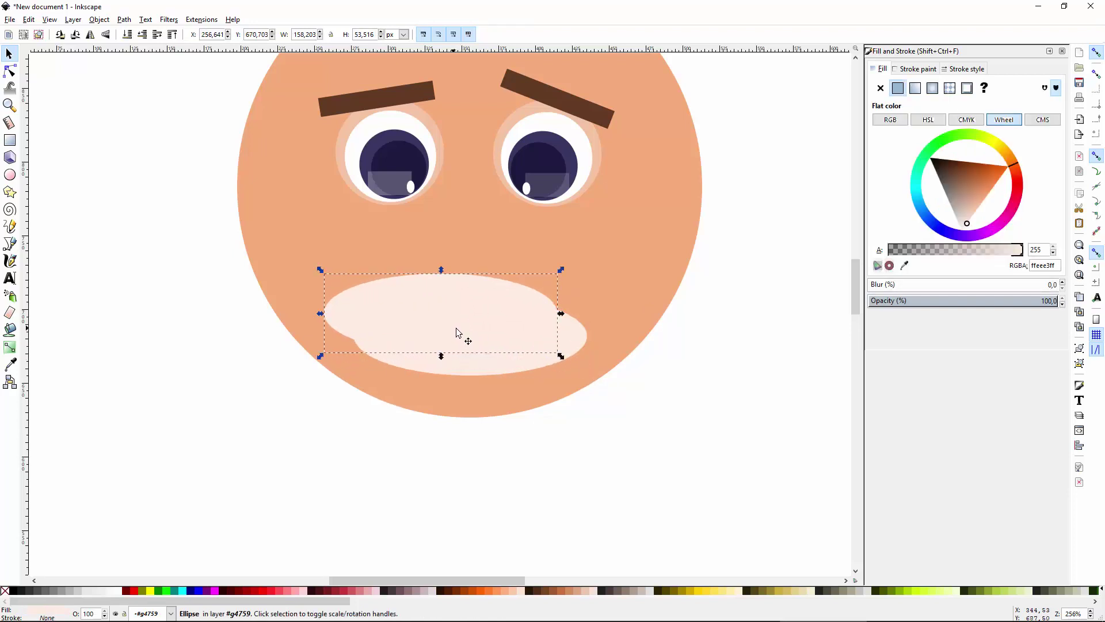
pyautogui.press('d')
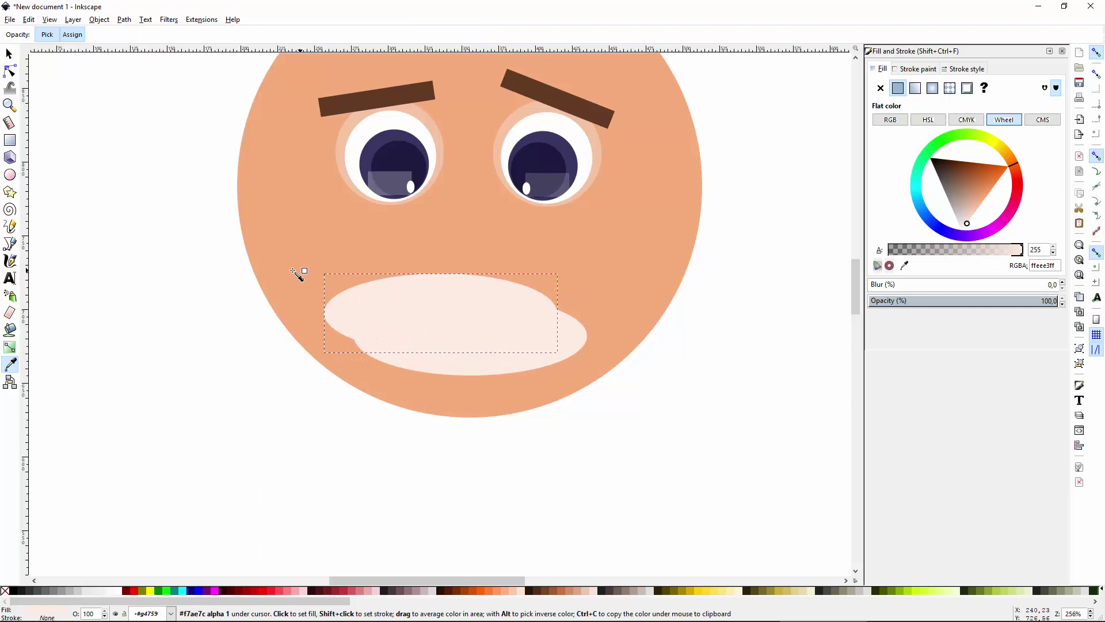
pyautogui.click(300, 264)
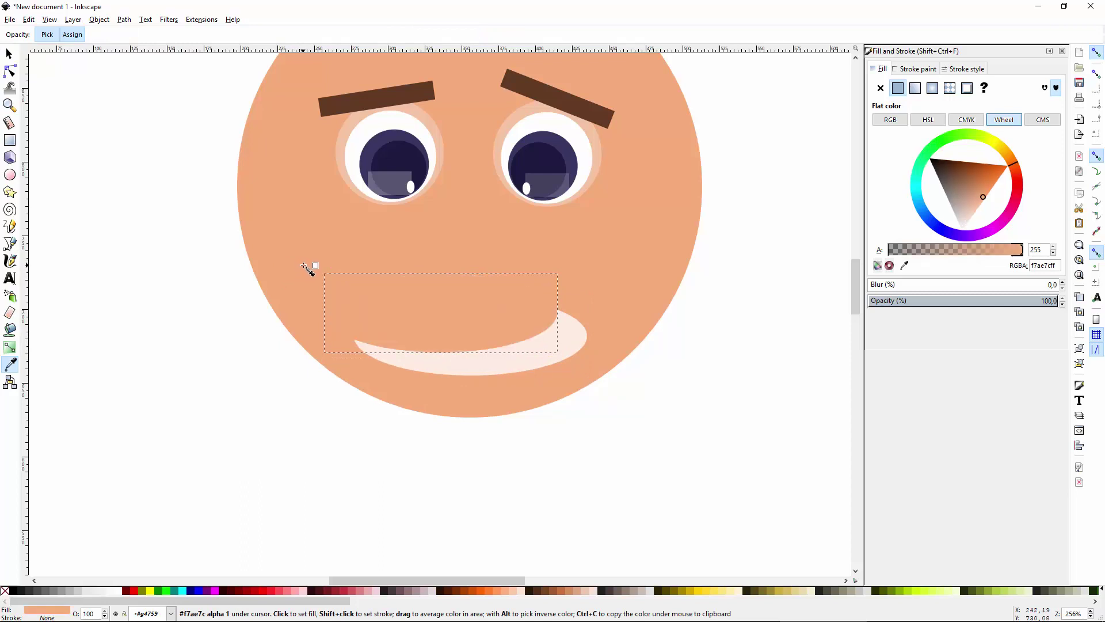
pyautogui.press('s')
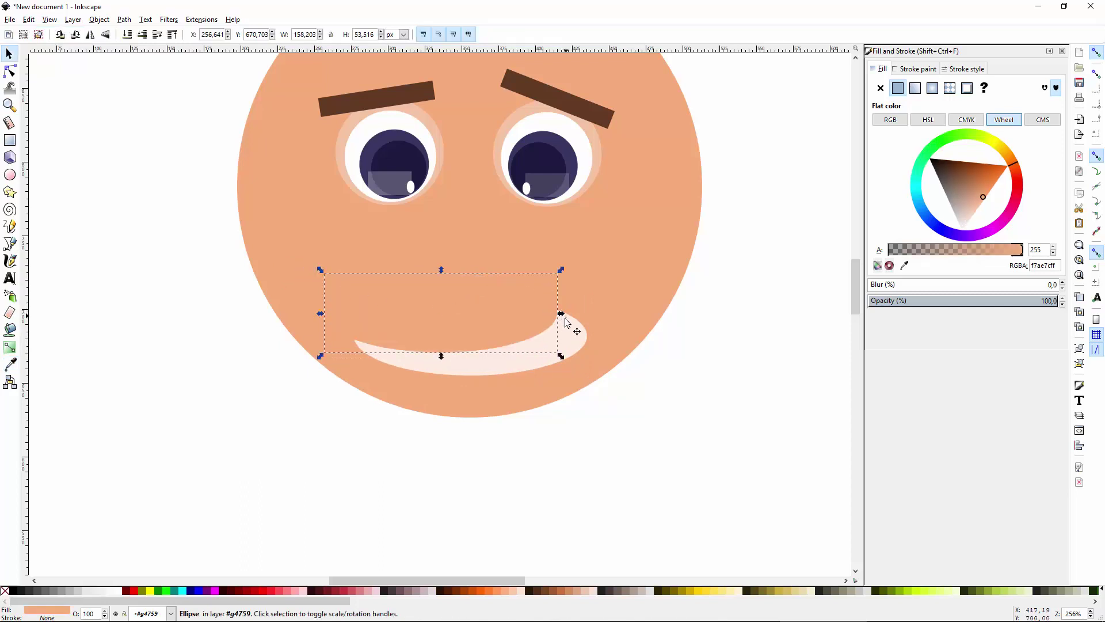
# Resize and shift the skin-coloured ellipse to carve a lopsided smile, with the pale mouth ellipse at about X 280, Y 669 px.
pyautogui.moveTo(559, 316); pyautogui.dragTo(550, 315)
pyautogui.moveTo(437, 270); pyautogui.dragTo(440, 291)
pyautogui.moveTo(501, 330); pyautogui.dragTo(560, 347)
pyautogui.click(649, 347)
pyautogui.click(556, 316)
pyautogui.click(698, 353)
pyautogui.scroll(-2, 698, 353)
pyautogui.scroll(1, 693, 380)
pyautogui.click(573, 347)
pyautogui.keyDown('shift'); pyautogui.click(538, 315); pyautogui.keyUp('shift')
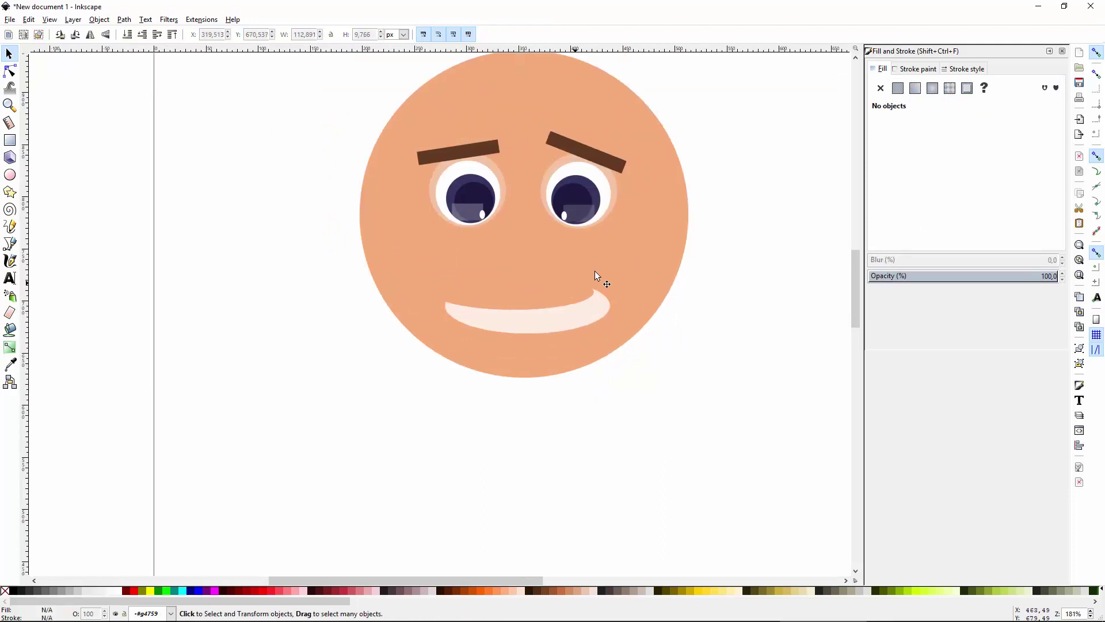
pyautogui.scroll(1, 595, 270)
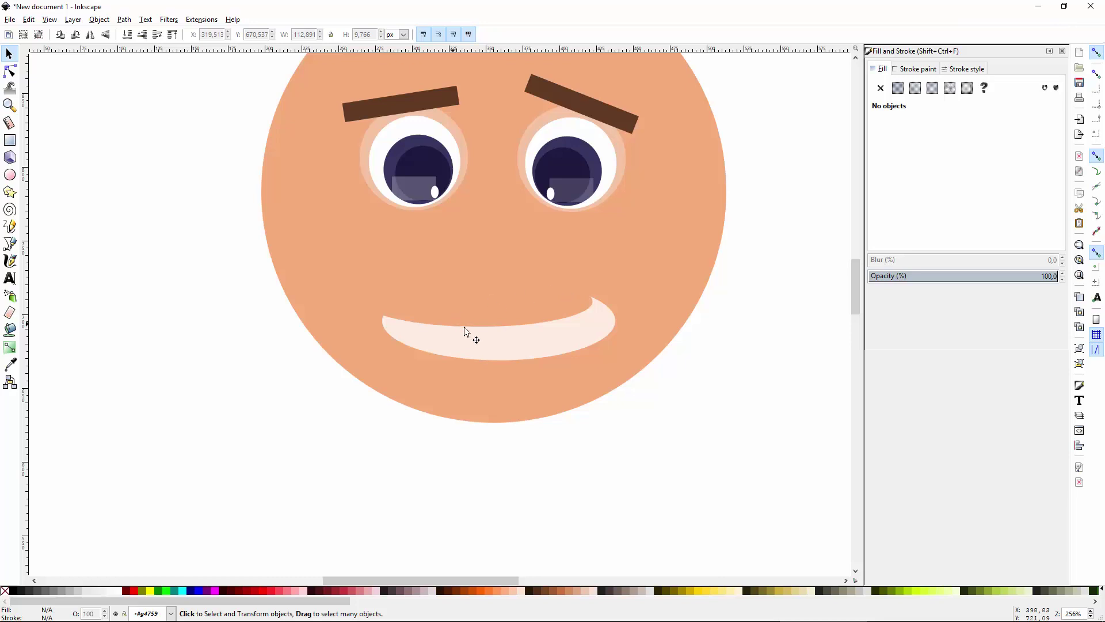
pyautogui.click(424, 333)
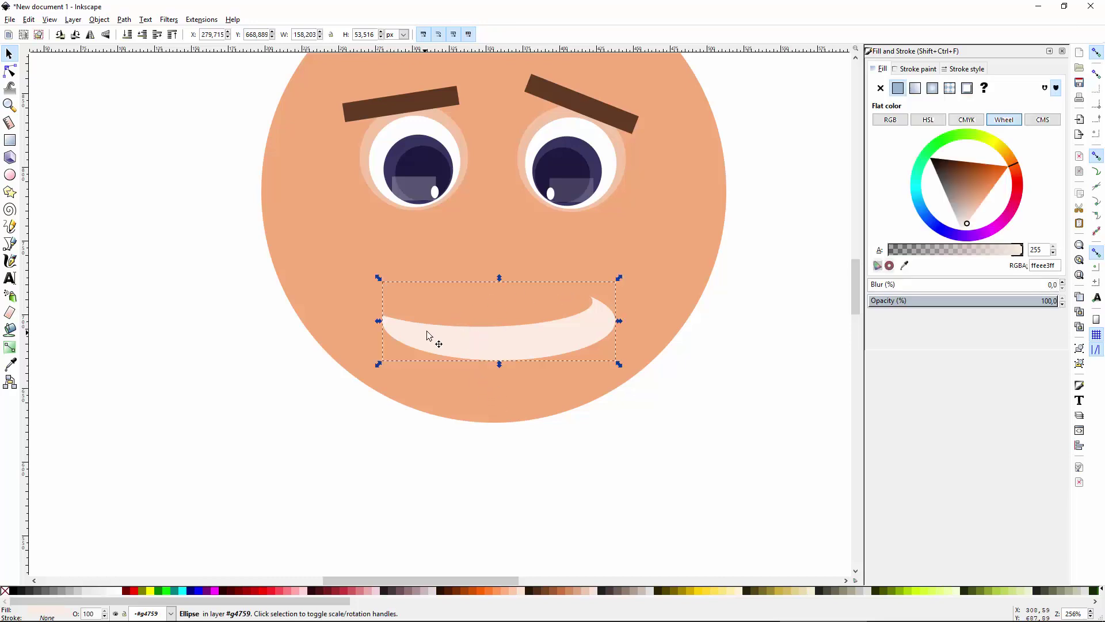
# Draw a nose ellipse about 49 × 48 px and place it between the eyes at about X 326, Y 735 px.
pyautogui.scroll(2, 481, 325)
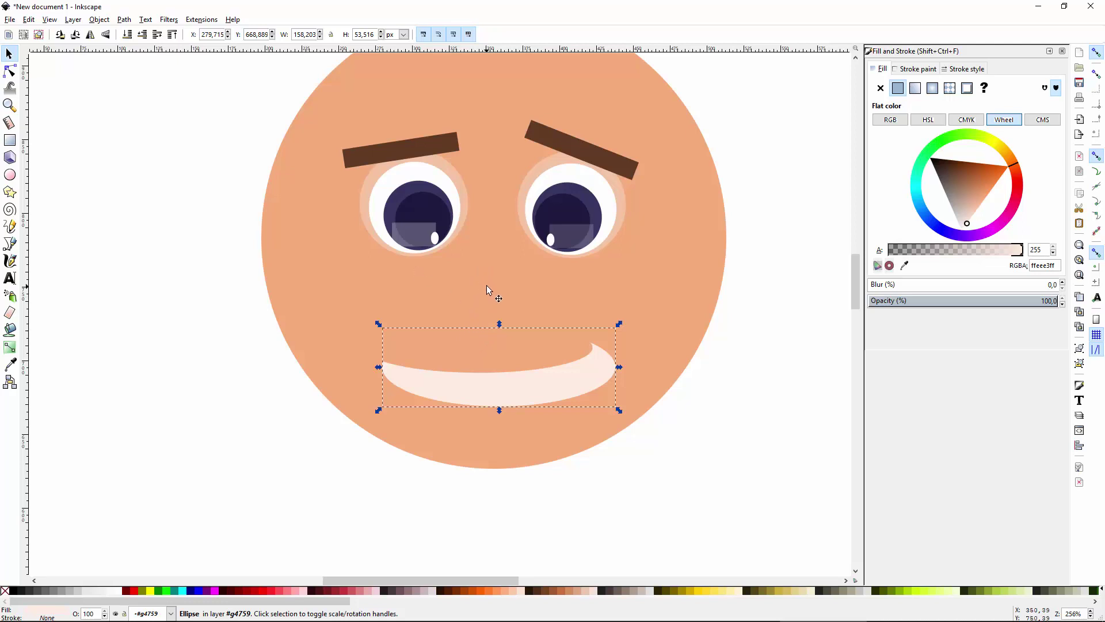
pyautogui.press('e')
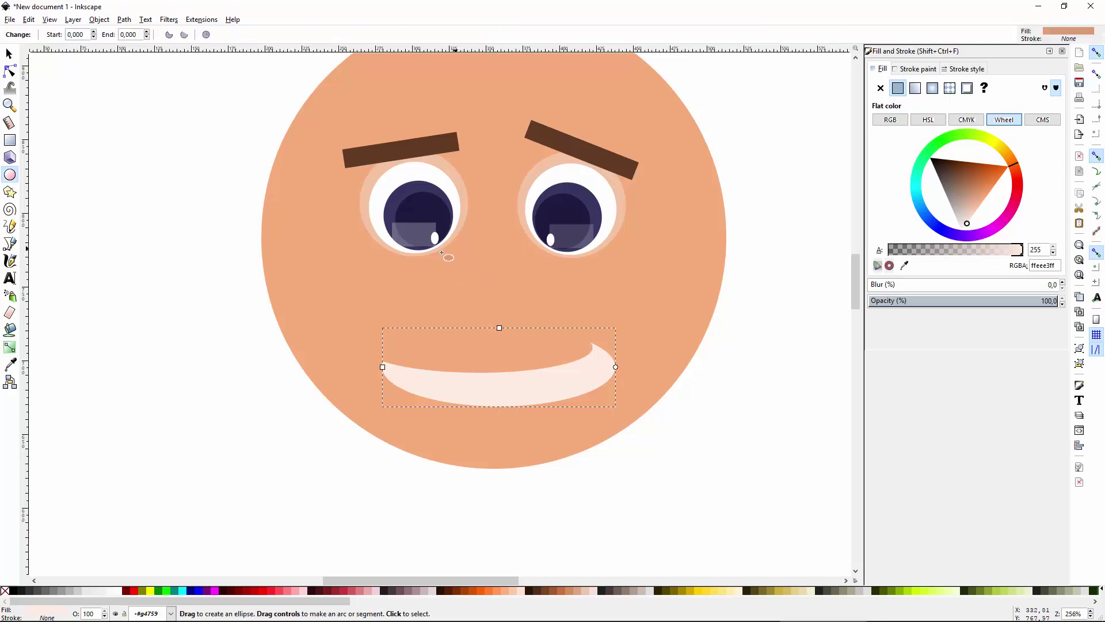
pyautogui.moveTo(442, 253); pyautogui.dragTo(517, 333)
pyautogui.press('s')
pyautogui.moveTo(467, 300); pyautogui.dragTo(478, 280)
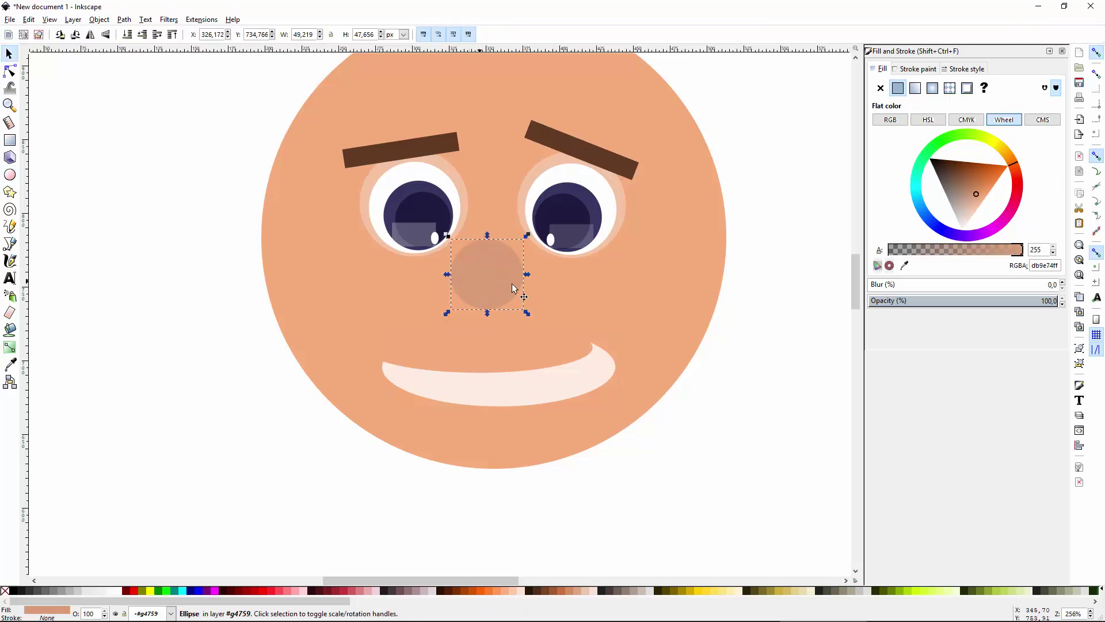
# Fill the nose ellipse with a slightly darker shade of the sampled skin colour (d78f5dff).
pyautogui.click(969, 189)
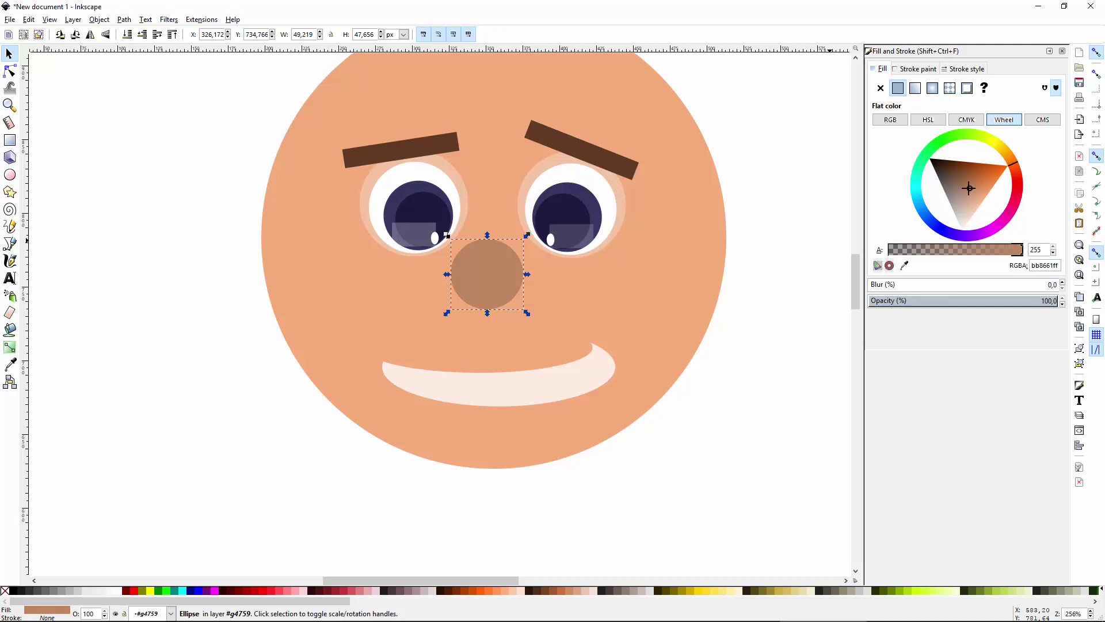
pyautogui.press('d')
pyautogui.click(397, 263)
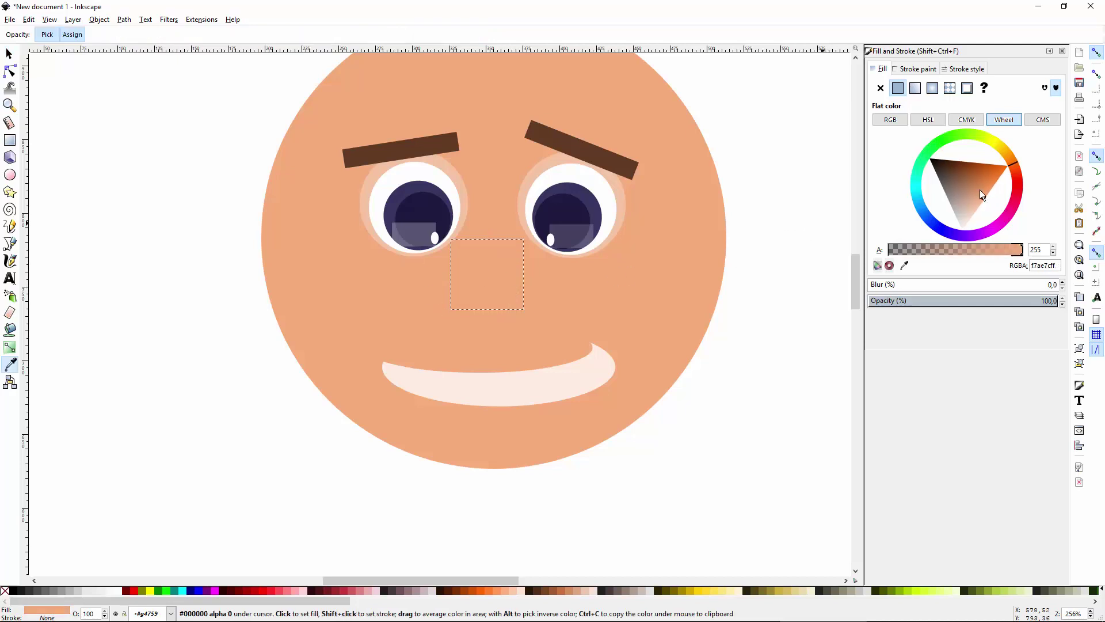
pyautogui.click(979, 189)
pyautogui.press('s')
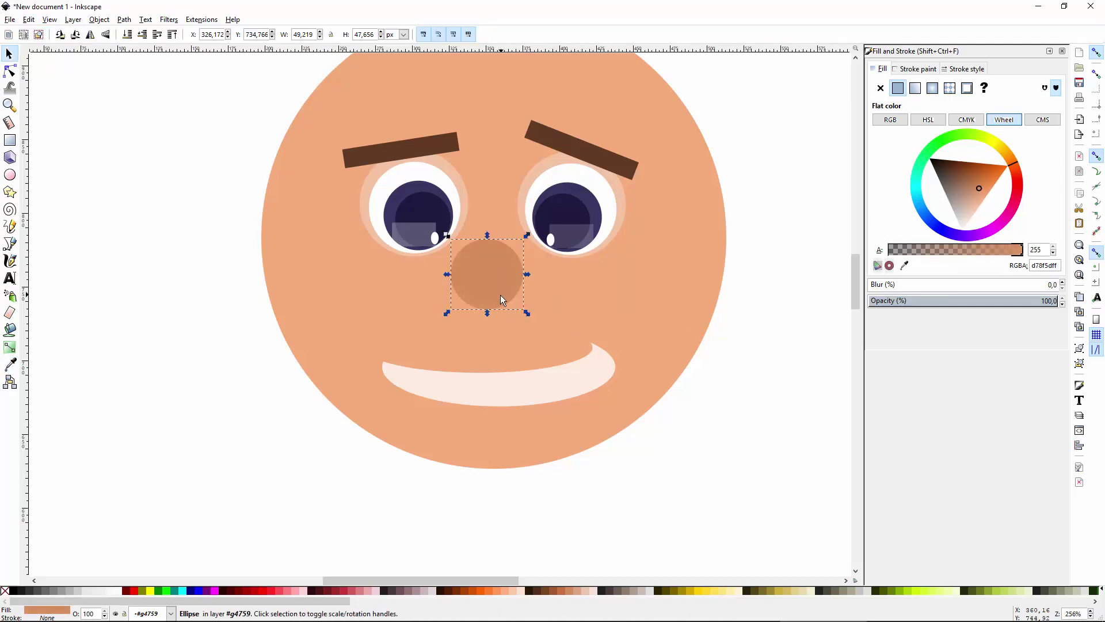
# Duplicate the nose ellipse, offset the copy to about X 330, Y 743 px, and fill it with the sampled face colour (f7ae7cff).
pyautogui.hotkey('ctrl', 'd')
pyautogui.moveTo(474, 263); pyautogui.dragTo(480, 248)
pyautogui.press('d')
pyautogui.click(589, 293)
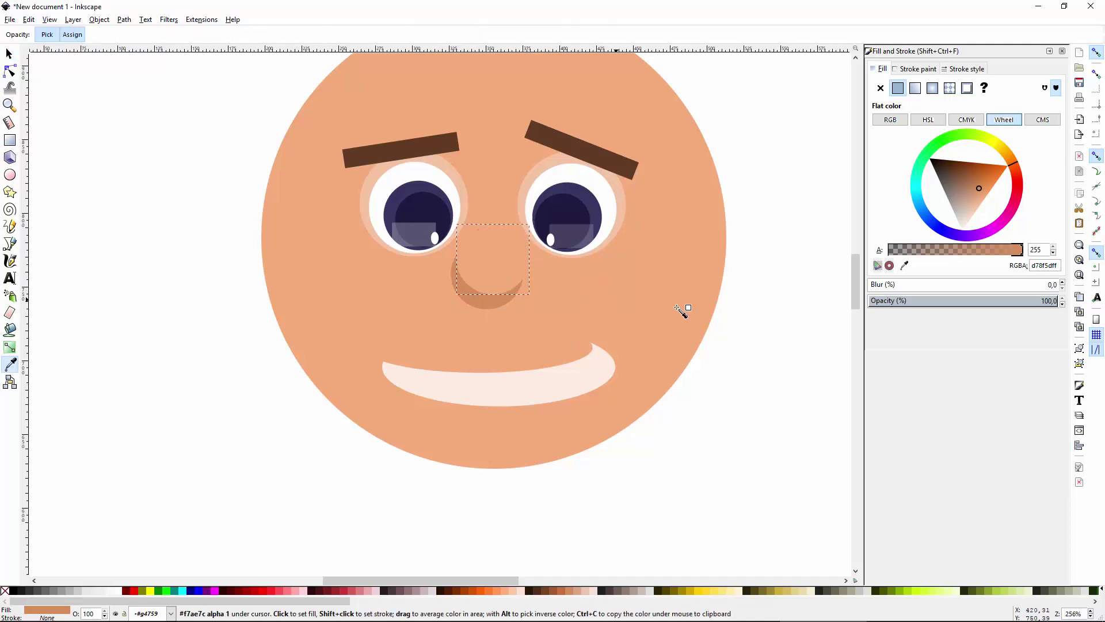
pyautogui.press('s')
pyautogui.click(724, 173)
pyautogui.click(482, 268)
pyautogui.moveTo(481, 270); pyautogui.dragTo(481, 274)
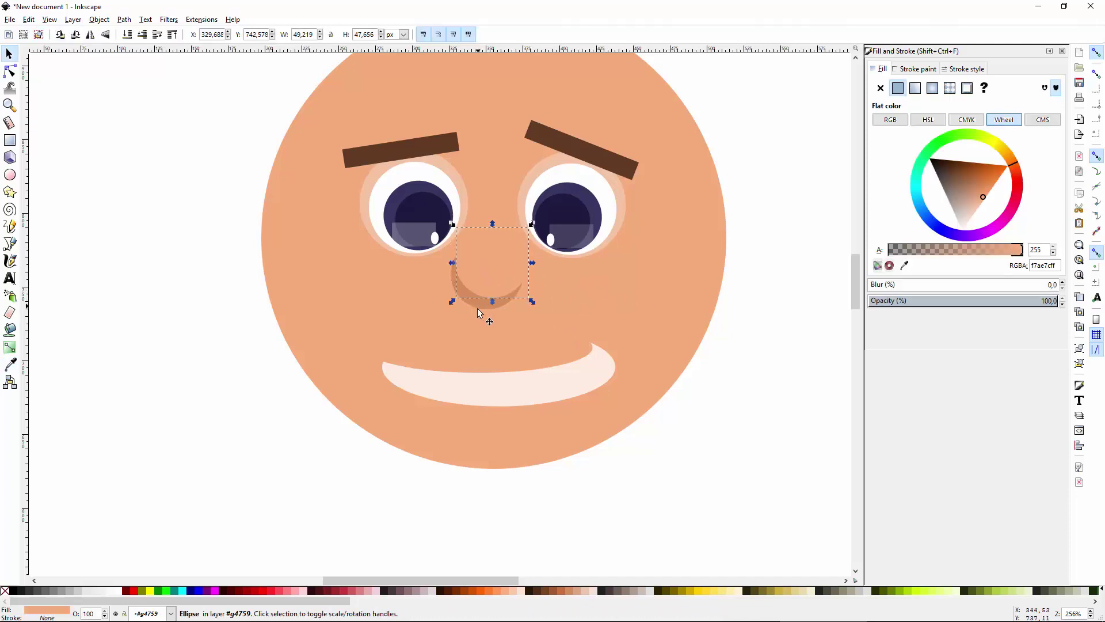
# Stretch the darker nose ellipse upward to about 54 px high and widen the skin-coloured one to about 50 px.
pyautogui.click(478, 308)
pyautogui.moveTo(487, 234); pyautogui.dragTo(490, 225)
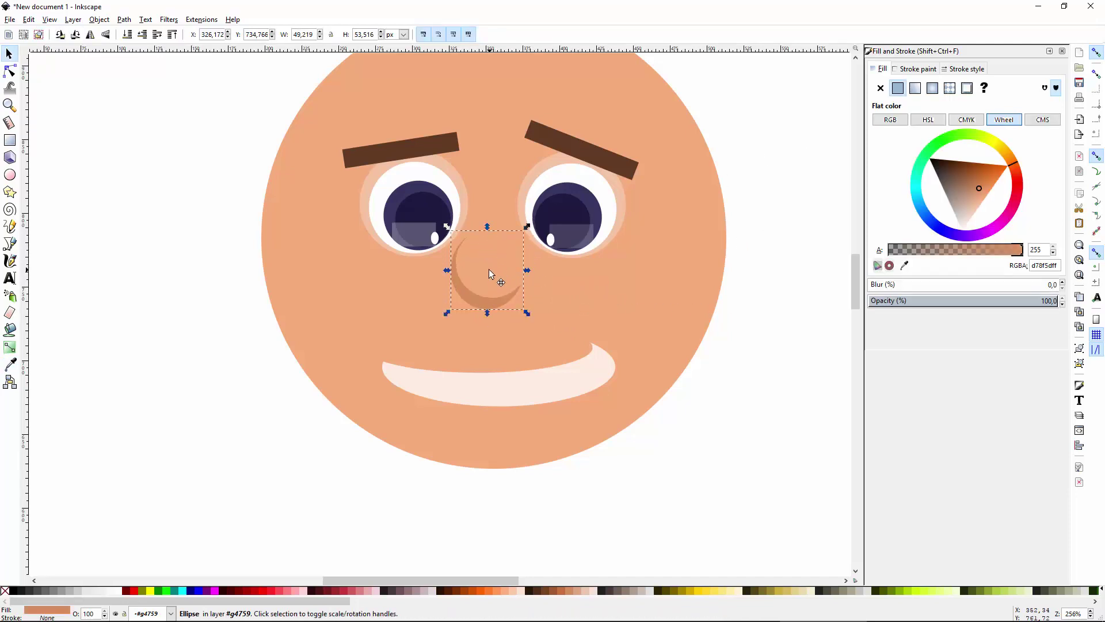
pyautogui.click(489, 268)
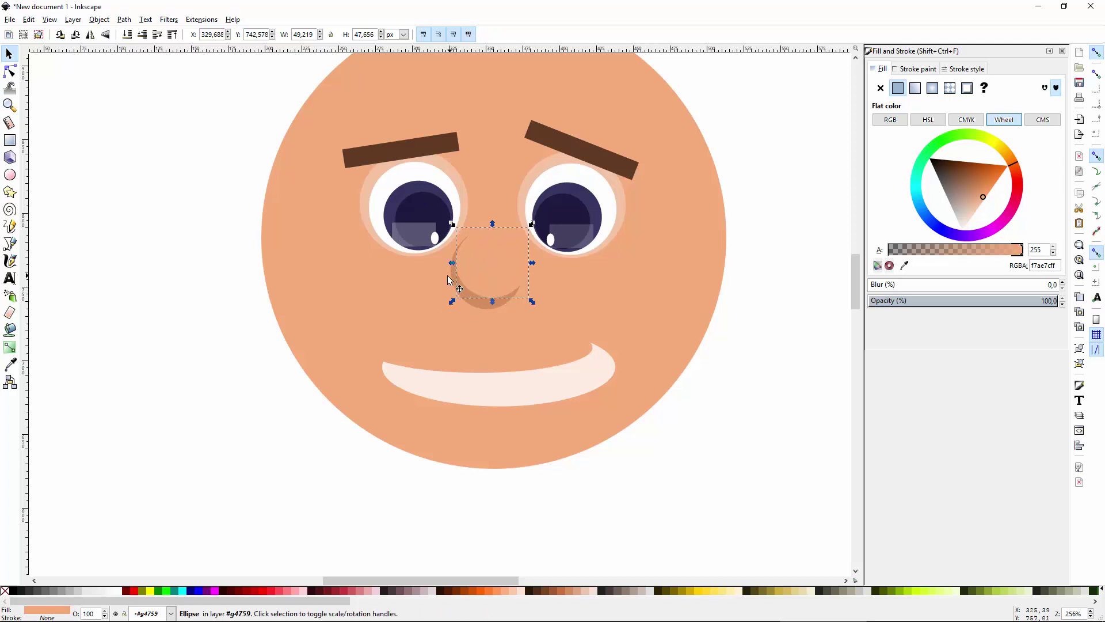
pyautogui.click(448, 276)
pyautogui.click(734, 385)
pyautogui.scroll(-4, 734, 385)
pyautogui.moveTo(686, 458); pyautogui.dragTo(577, 420)
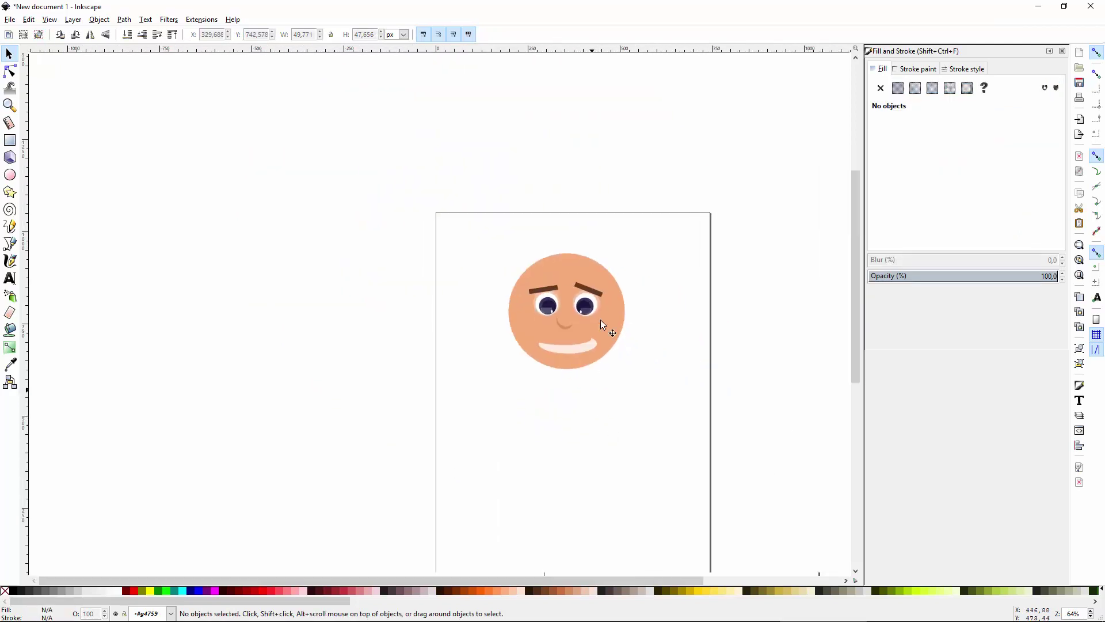
pyautogui.scroll(3, 574, 328)
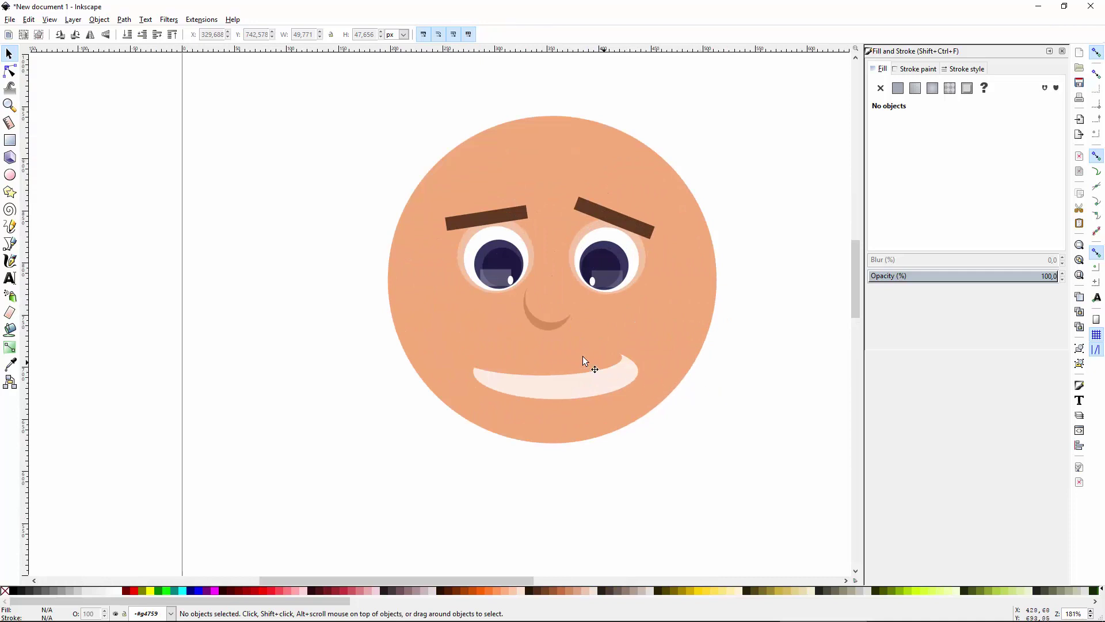
# Draw two overlapping skin-coloured ellipses as an ear on the face's left edge, the lower one about 30 × 39 px.
pyautogui.scroll(1, 583, 356)
pyautogui.press('e')
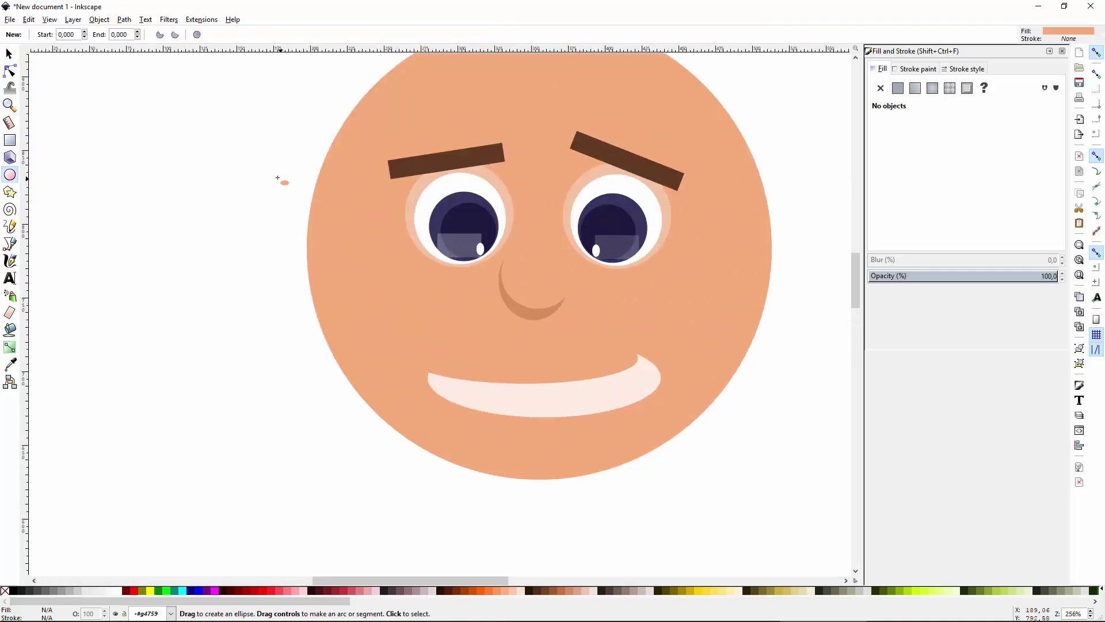
pyautogui.moveTo(282, 192); pyautogui.dragTo(334, 300)
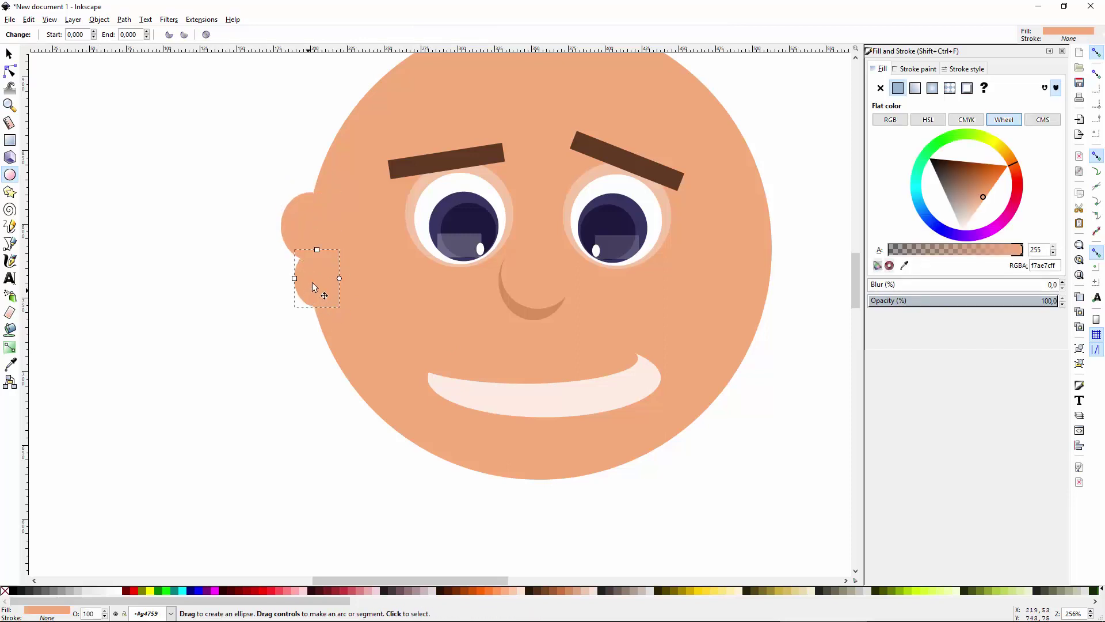
pyautogui.press('s')
pyautogui.click(289, 300)
pyautogui.click(292, 215)
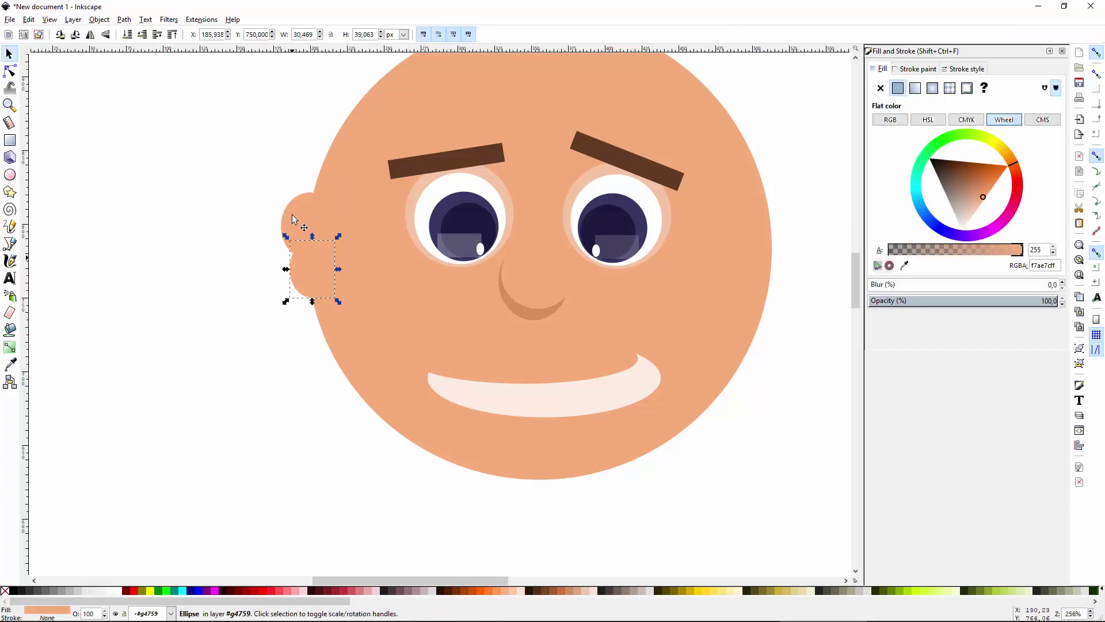
pyautogui.keyDown('shift'); pyautogui.click(312, 267); pyautogui.keyUp('shift')
pyautogui.click(306, 261)
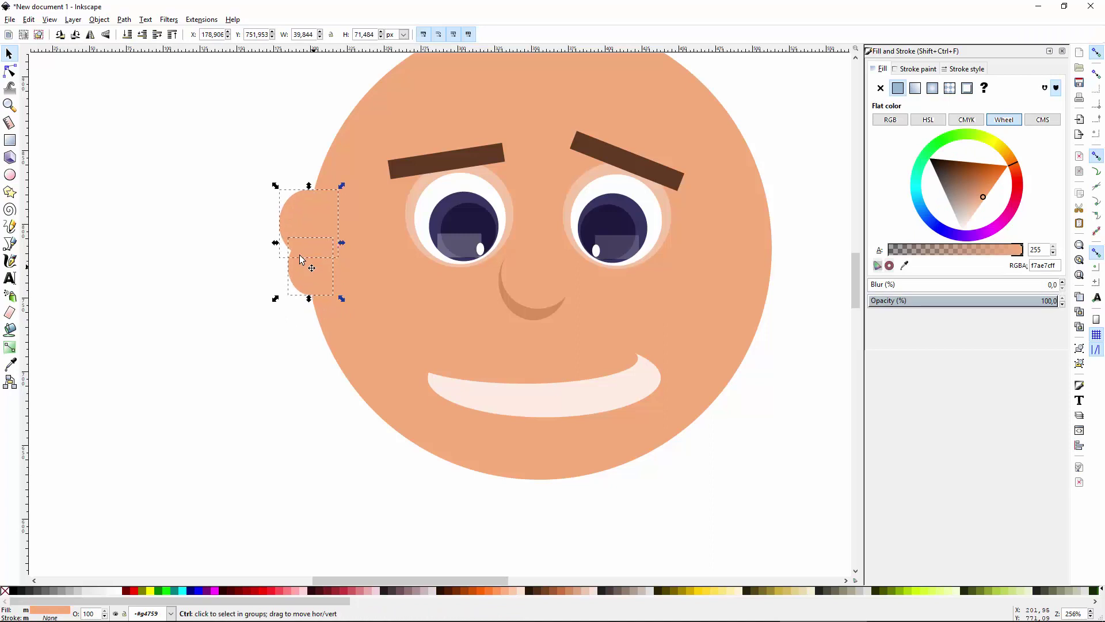
# Group the two ear ellipses and place a horizontally flipped duplicate on the face's opposite edge at about X 495, Y 749 px.
pyautogui.moveTo(308, 264); pyautogui.dragTo(274, 225)
pyautogui.hotkey('ctrl', 'z')
pyautogui.moveTo(208, 133); pyautogui.dragTo(347, 324)
pyautogui.hotkey('ctrl', 'g')
pyautogui.hotkey('ctrl', 'd')
pyautogui.moveTo(312, 273); pyautogui.dragTo(787, 285)
pyautogui.keyDown('ctrl'); pyautogui.scroll(-2, 812, 343); pyautogui.keyUp('ctrl')
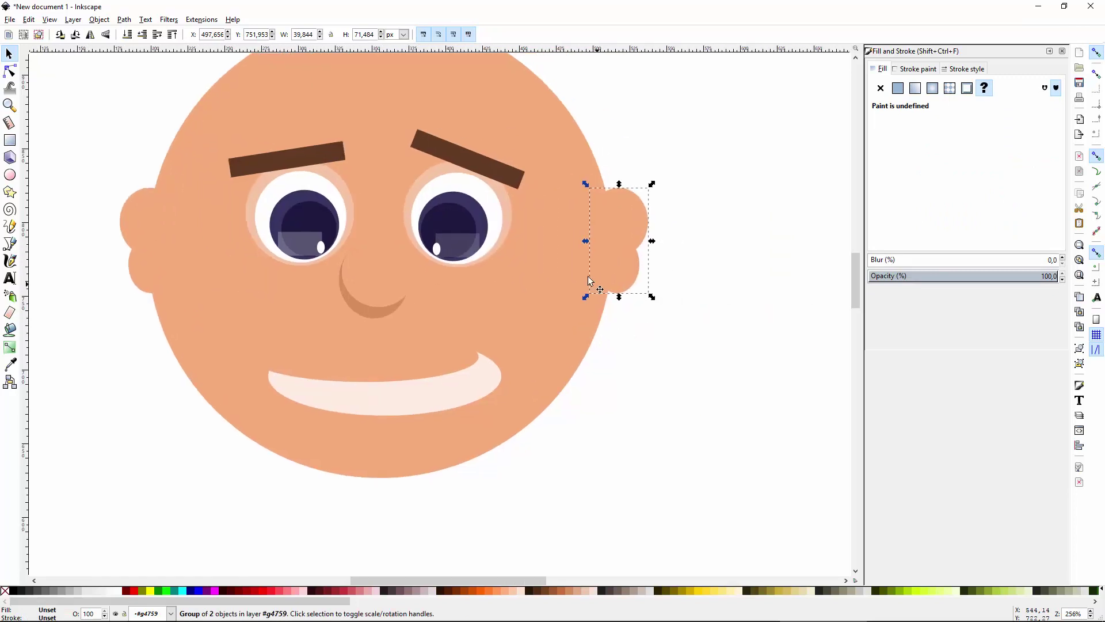
pyautogui.keyDown('ctrl'); pyautogui.scroll(-2, 645, 412); pyautogui.keyUp('ctrl')
pyautogui.moveTo(691, 427); pyautogui.dragTo(619, 459)
pyautogui.moveTo(580, 411); pyautogui.dragTo(557, 383)
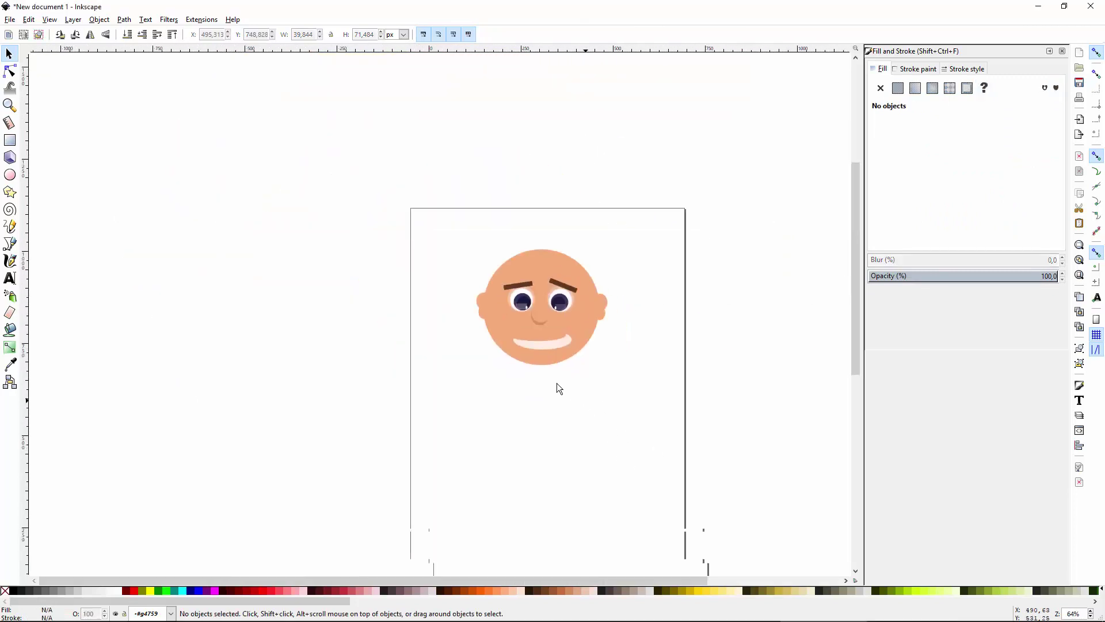
# Draw a neck rectangle about 78 × 84 px under the chin and position it at about X 319, Y 568 px.
pyautogui.keyDown('ctrl'); pyautogui.scroll(2, 541, 368); pyautogui.keyUp('ctrl')
pyautogui.keyDown('ctrl'); pyautogui.scroll(1, 632, 382); pyautogui.keyUp('ctrl')
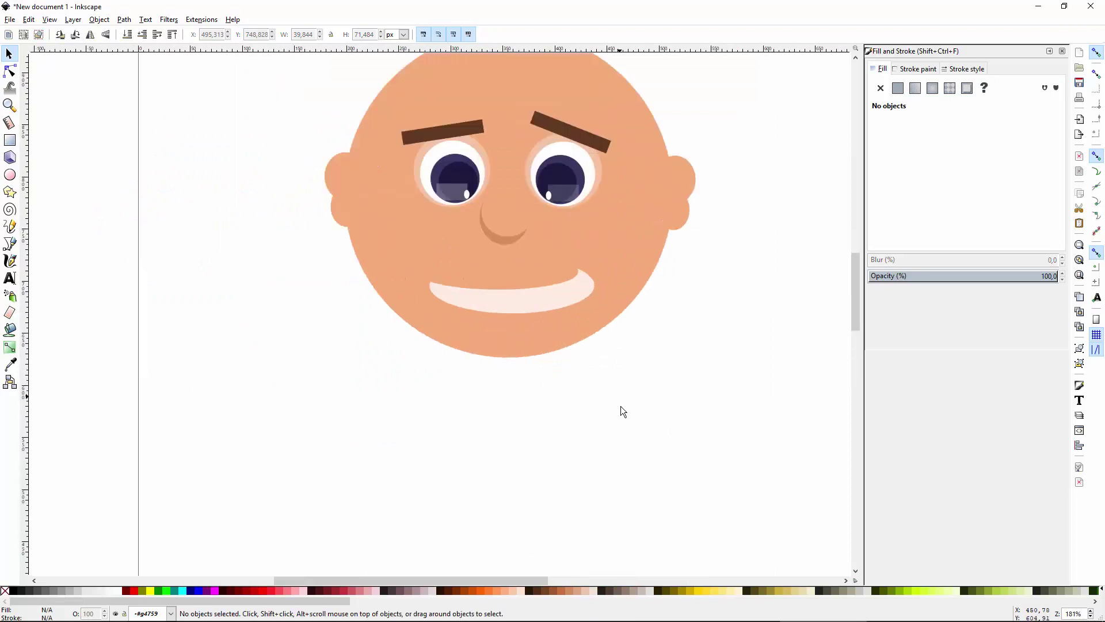
pyautogui.press('r')
pyautogui.moveTo(474, 355); pyautogui.dragTo(555, 443)
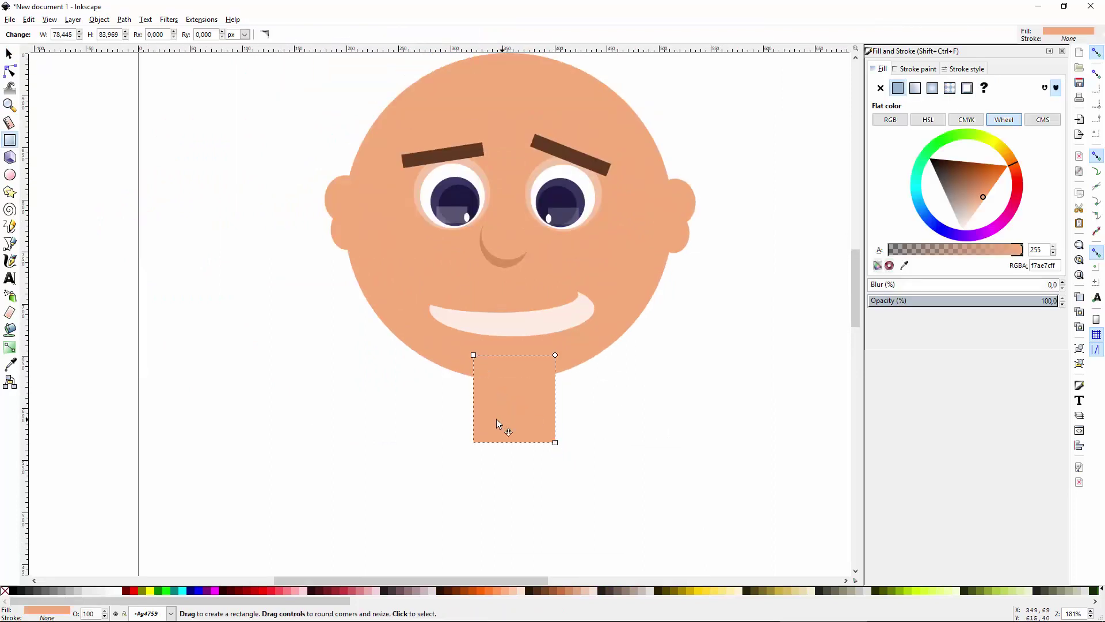
pyautogui.press('s')
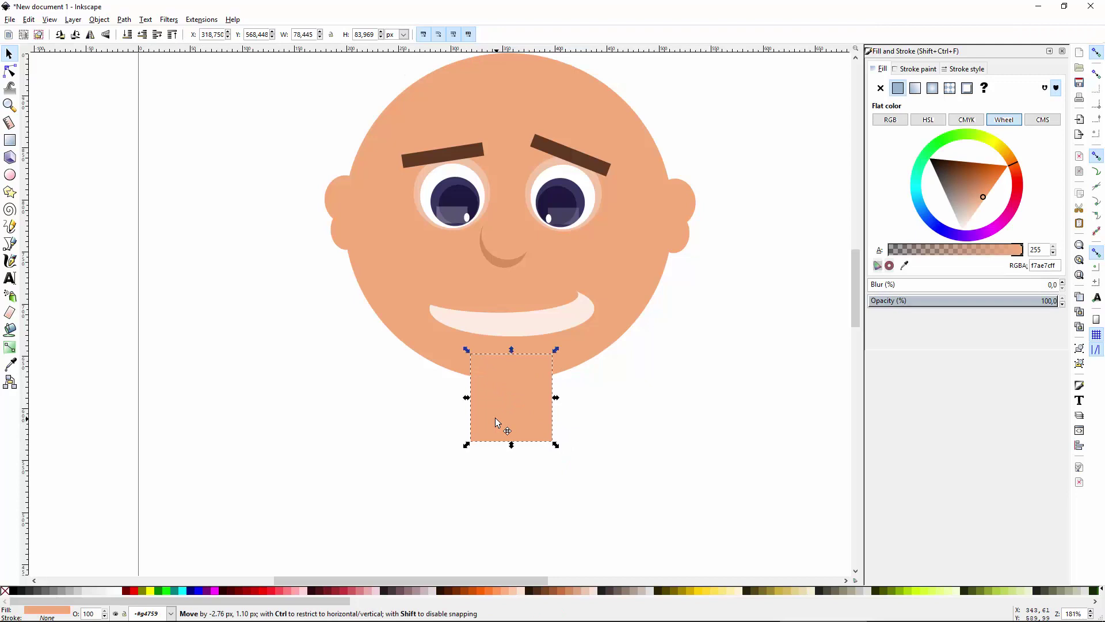
# Give the neck rectangle a linear gradient fill and turn it vertical, running from its upper edge to its lower edge.
pyautogui.click(916, 89)
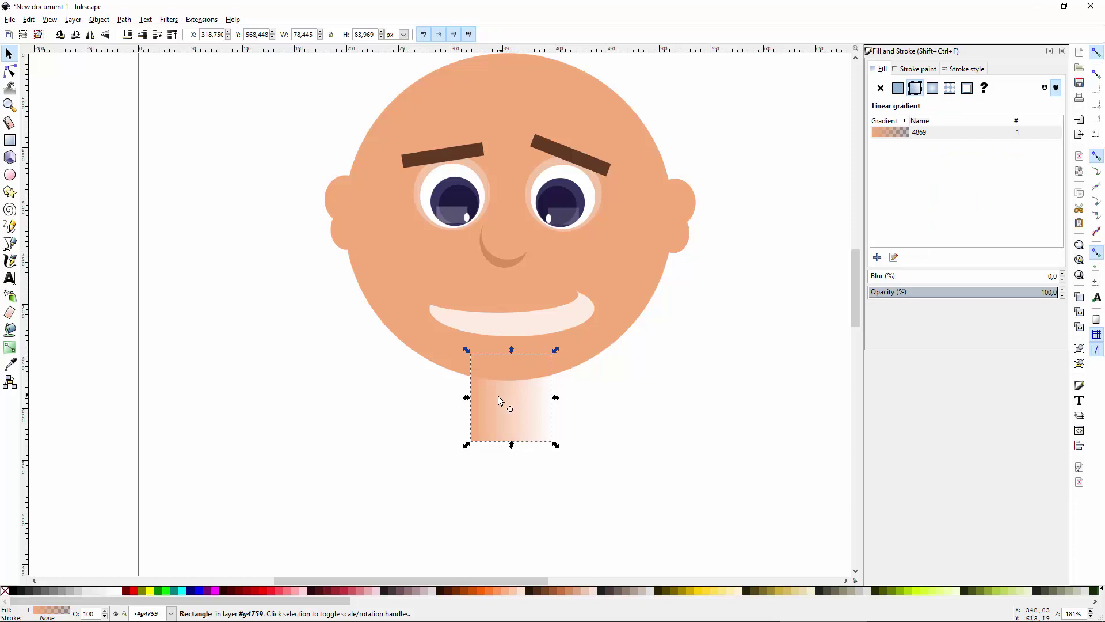
pyautogui.press('n')
pyautogui.moveTo(472, 398); pyautogui.dragTo(513, 364)
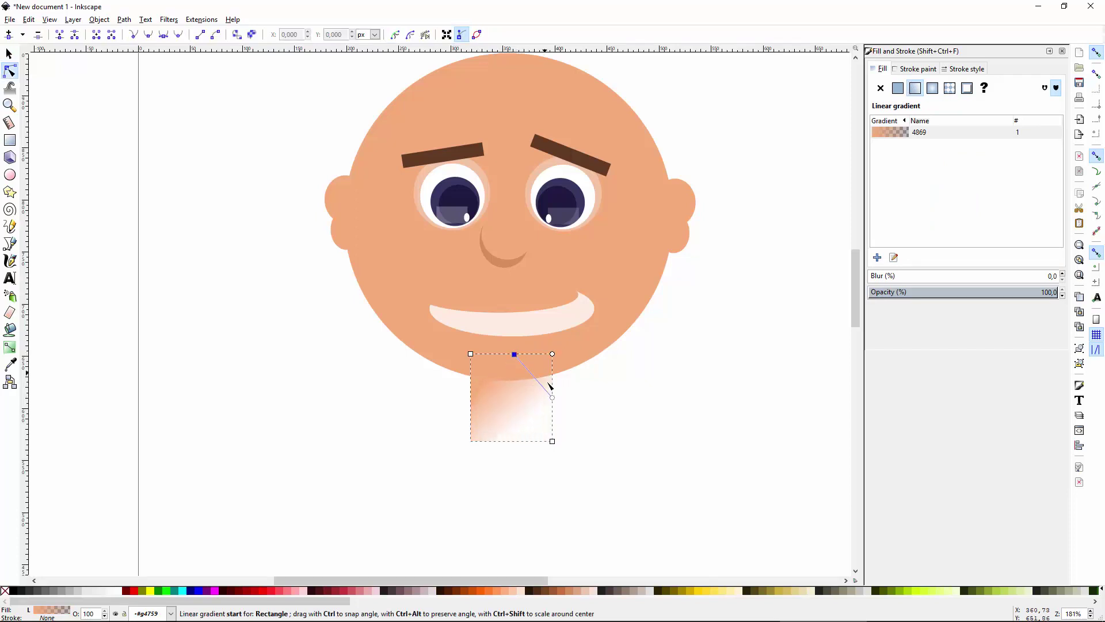
pyautogui.moveTo(552, 397); pyautogui.dragTo(515, 439)
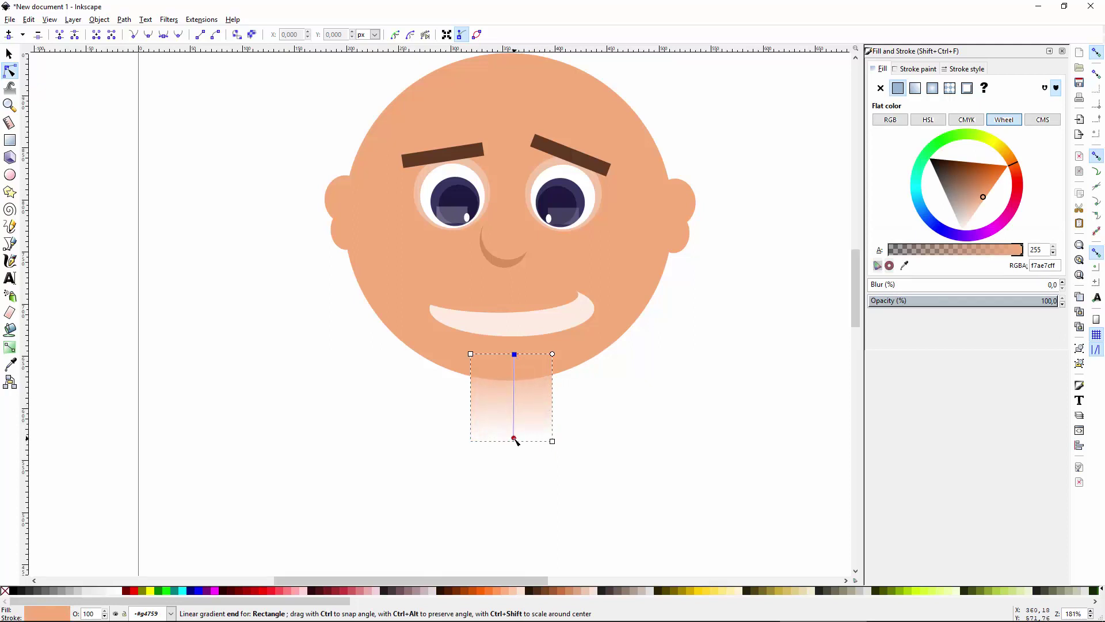
# Set the neck gradient's upper stop to darker brown (b77c53ff) and its lower stop to the sampled opaque face colour.
pyautogui.click(514, 355)
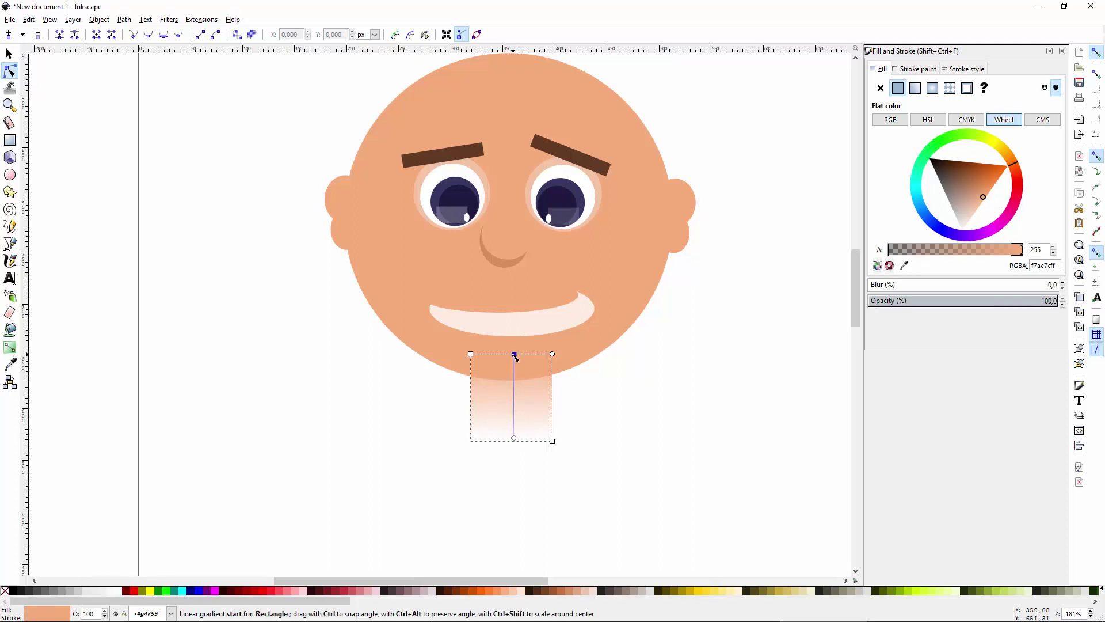
pyautogui.click(971, 185)
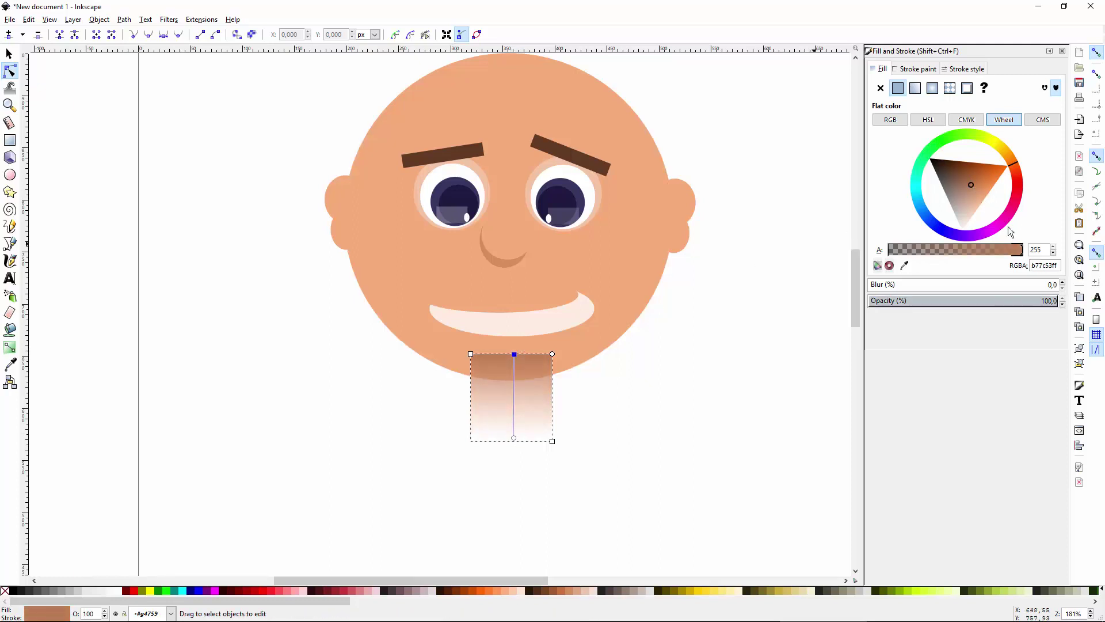
pyautogui.click(514, 439)
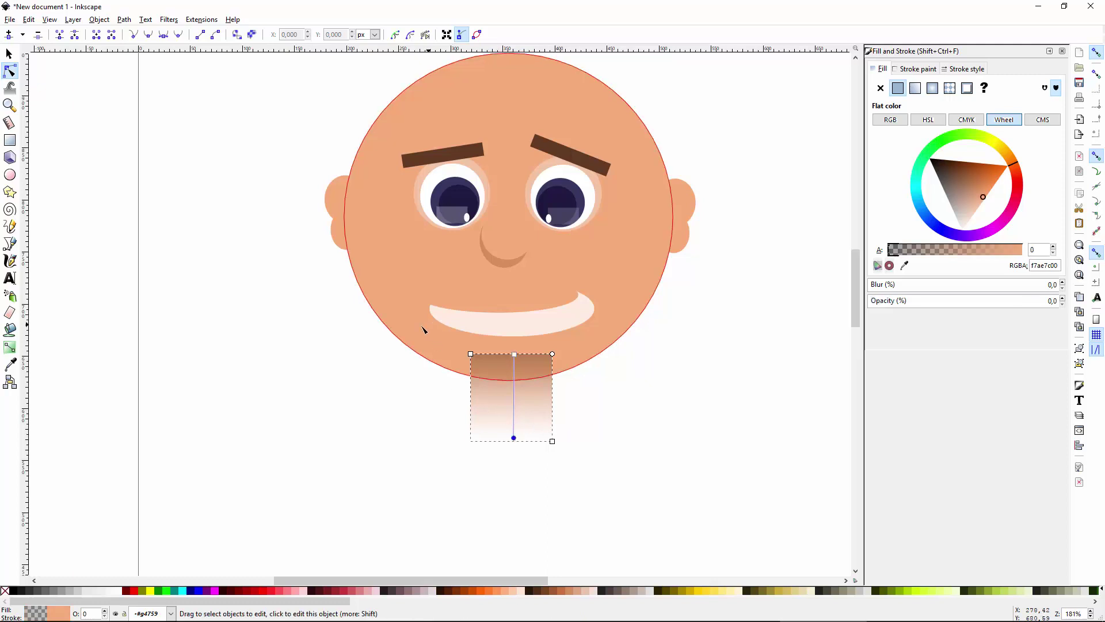
pyautogui.press('g')
pyautogui.press('d')
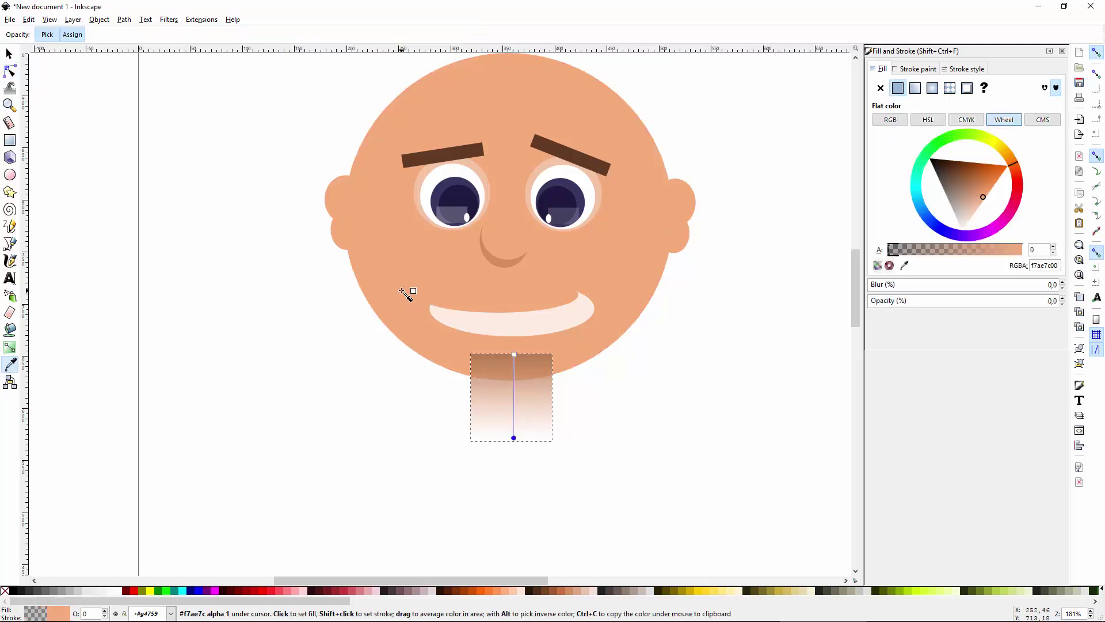
pyautogui.click(407, 293)
pyautogui.press('s')
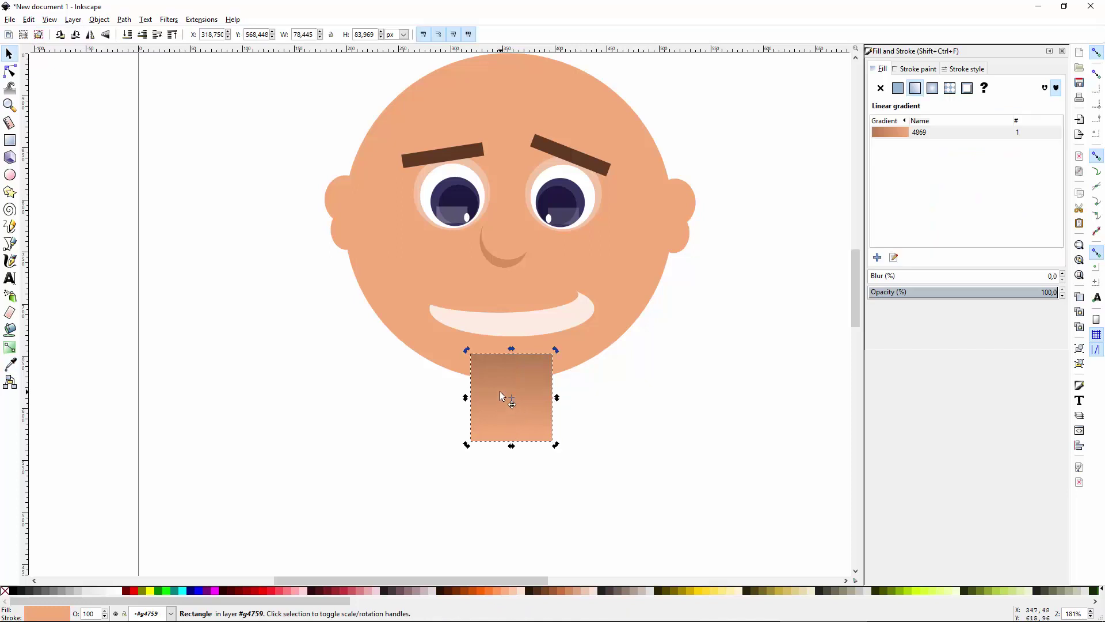
# Lower the neck rectangle behind the face and shift it to about X 316, Y 575 px.
pyautogui.press('pagedown')
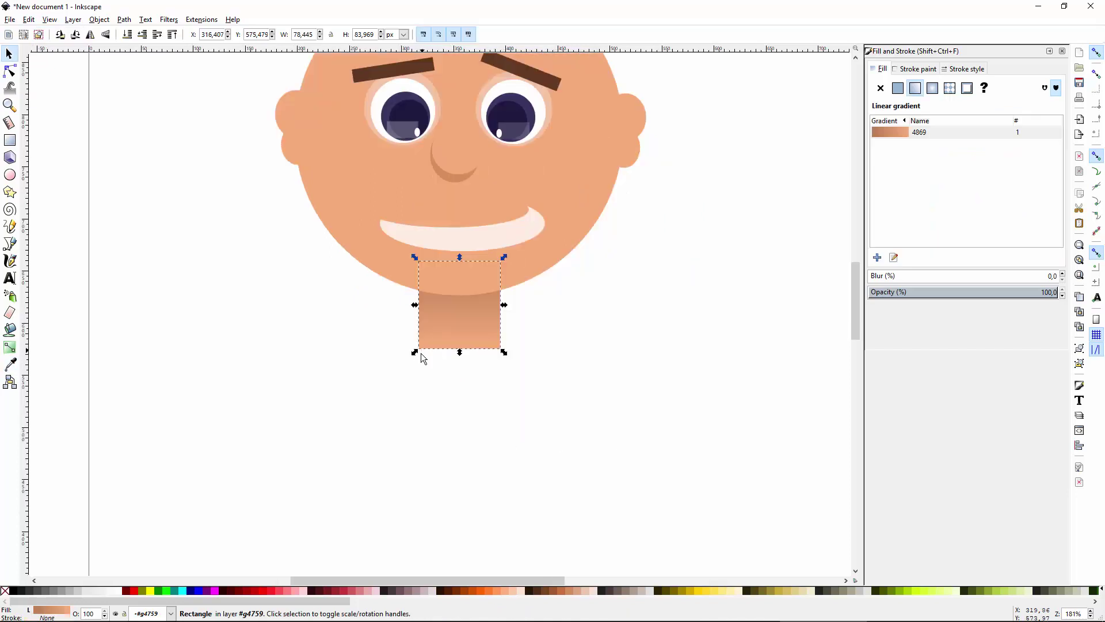
pyautogui.scroll(1, 427, 371)
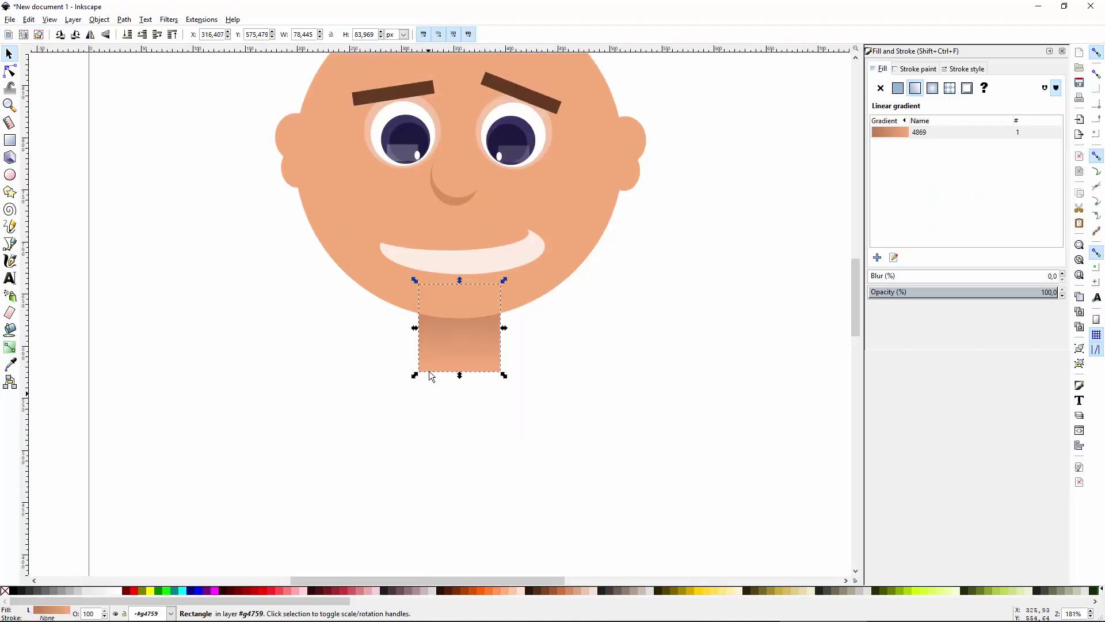
pyautogui.moveTo(556, 416); pyautogui.dragTo(645, 358)
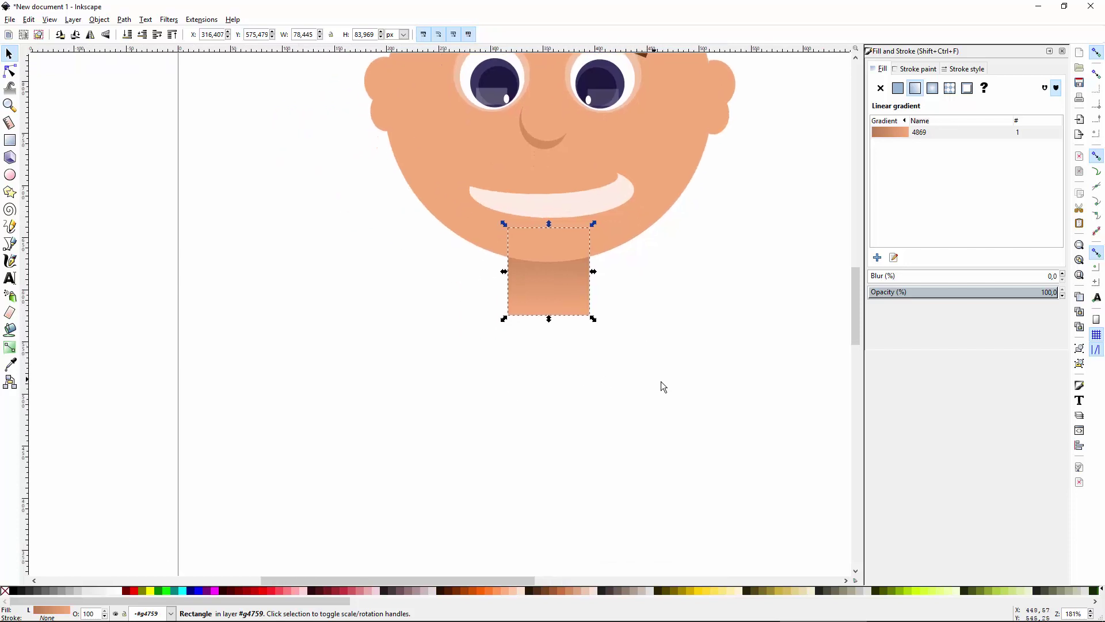
# Draw a wide ellipse below the neck and cut it to its lower half, about 272 × 45 px.
pyautogui.hscroll(4, 545, 354)
pyautogui.scroll(-1, 546, 354)
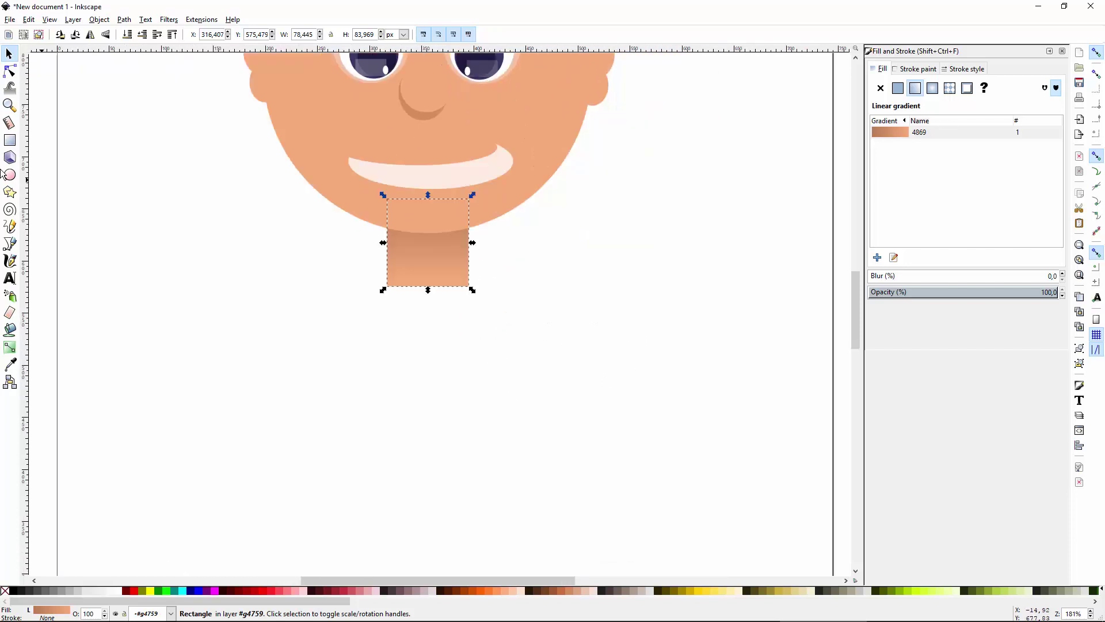
pyautogui.click(10, 174)
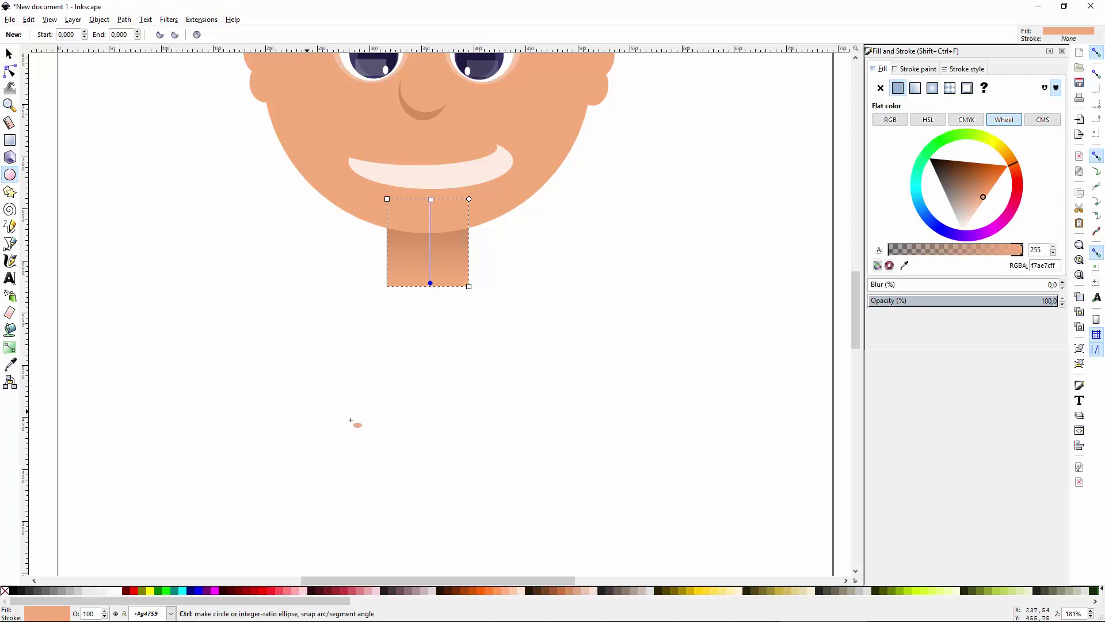
pyautogui.moveTo(306, 411); pyautogui.dragTo(564, 507)
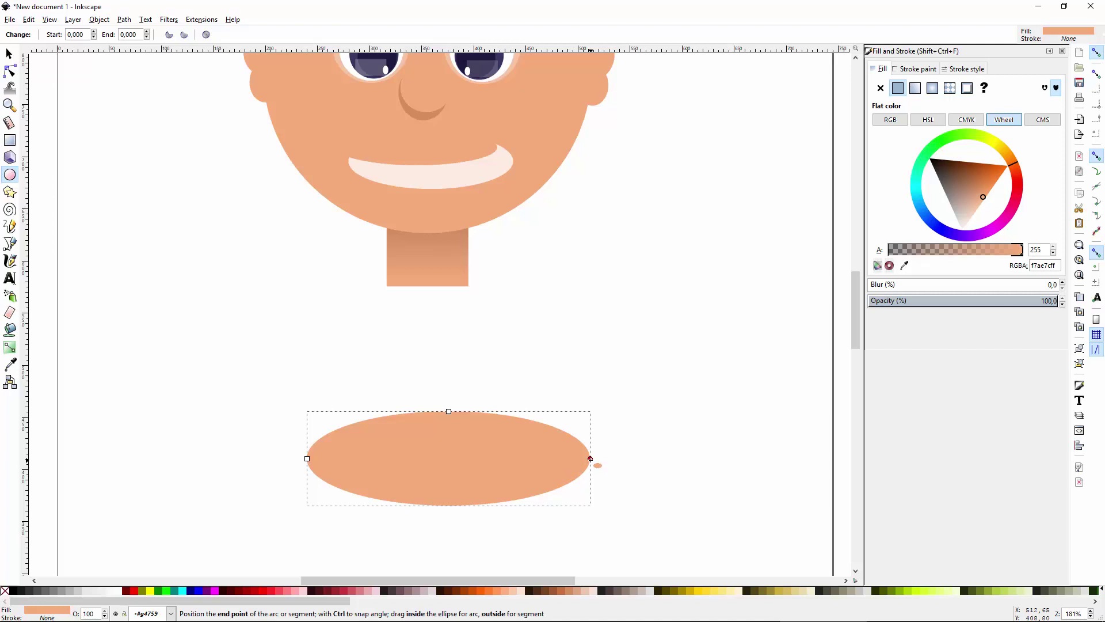
pyautogui.moveTo(590, 458); pyautogui.dragTo(309, 462)
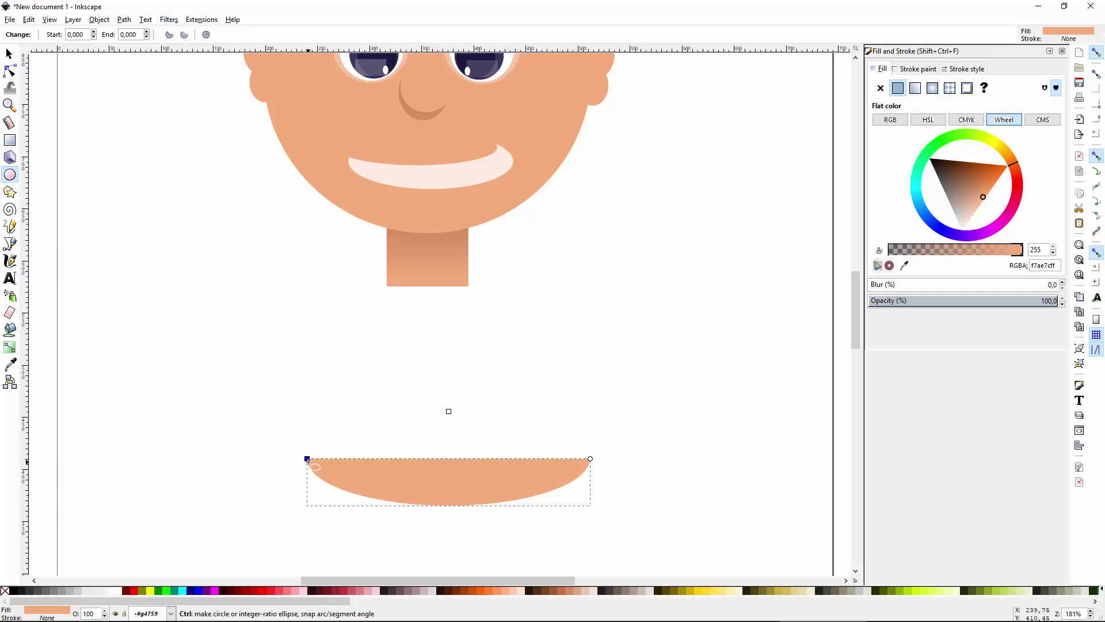
# Flip the half ellipse vertically, enlarge it to about 434 × 72 px and centre it under the neck as shoulders.
pyautogui.press('s')
pyautogui.press('v')
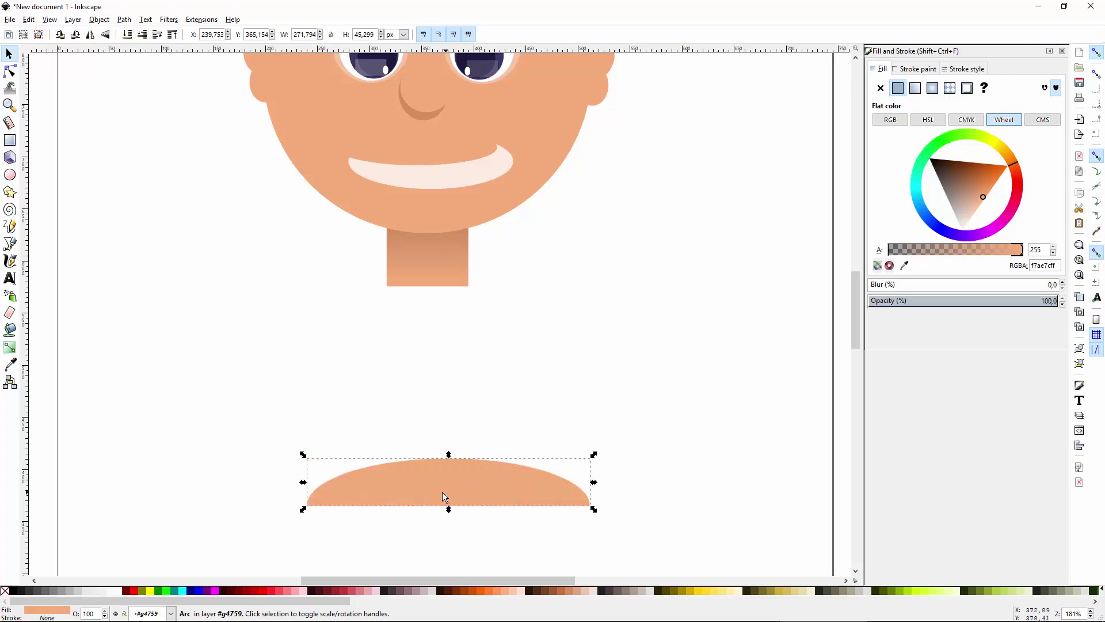
pyautogui.moveTo(443, 493); pyautogui.dragTo(375, 346)
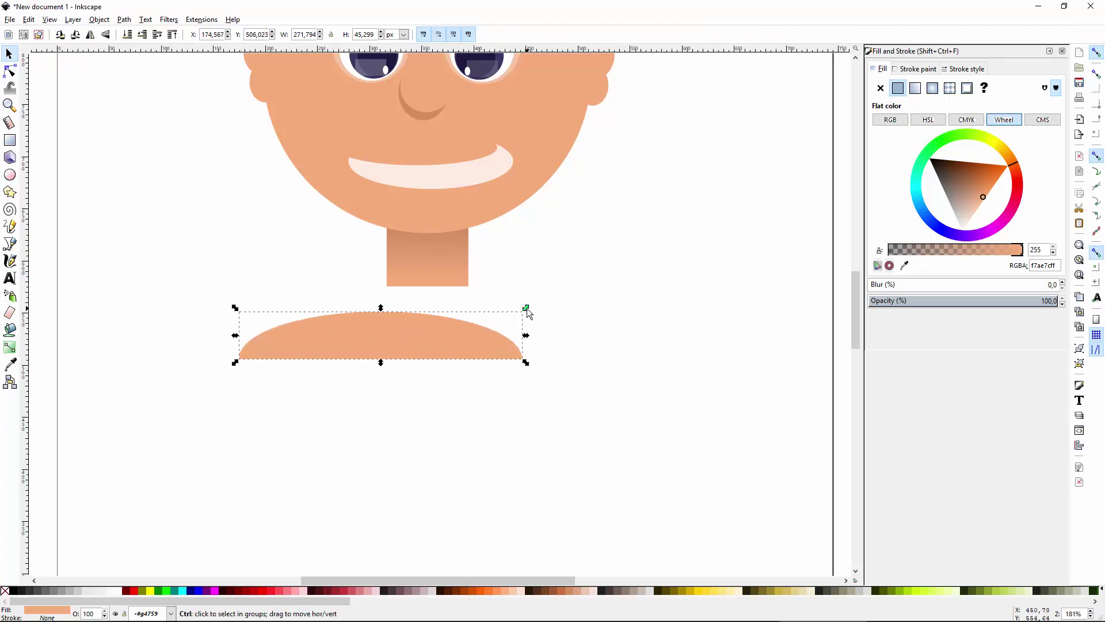
pyautogui.moveTo(526, 309); pyautogui.dragTo(696, 280)
pyautogui.moveTo(524, 349); pyautogui.dragTo(489, 344)
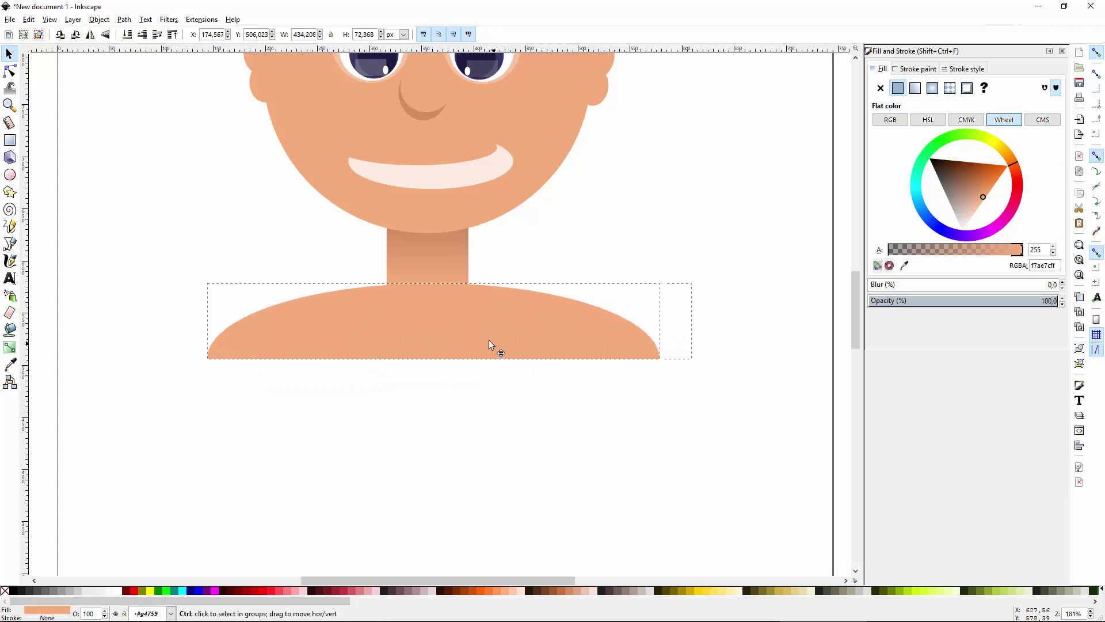
# Fill the shoulders shape with light blue (7c92f7ff).
pyautogui.scroll(-2, 494, 345)
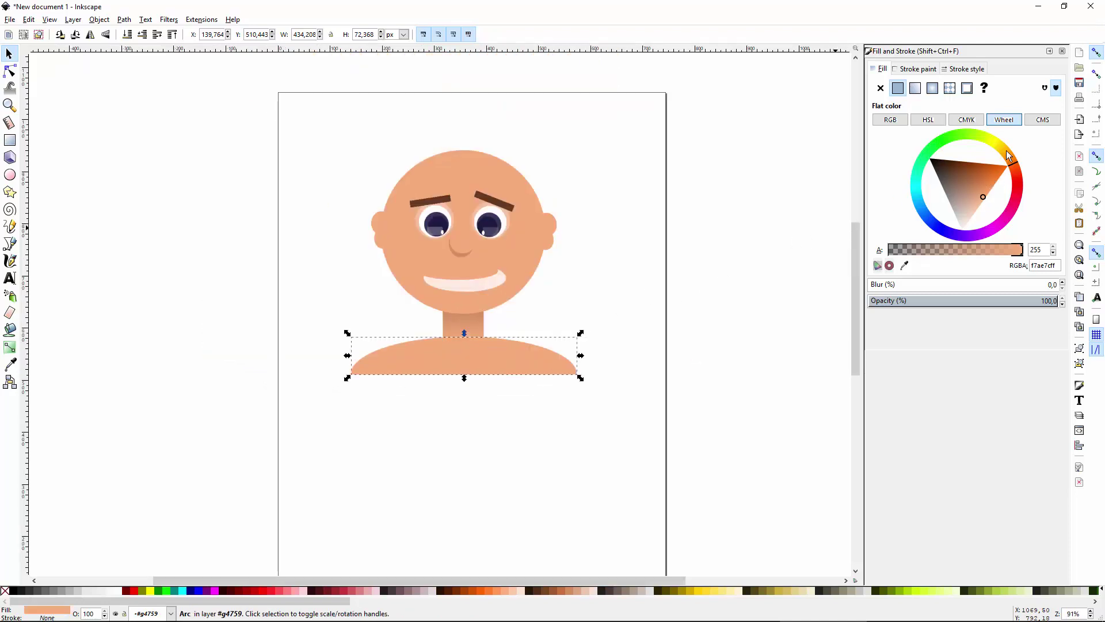
pyautogui.click(942, 229)
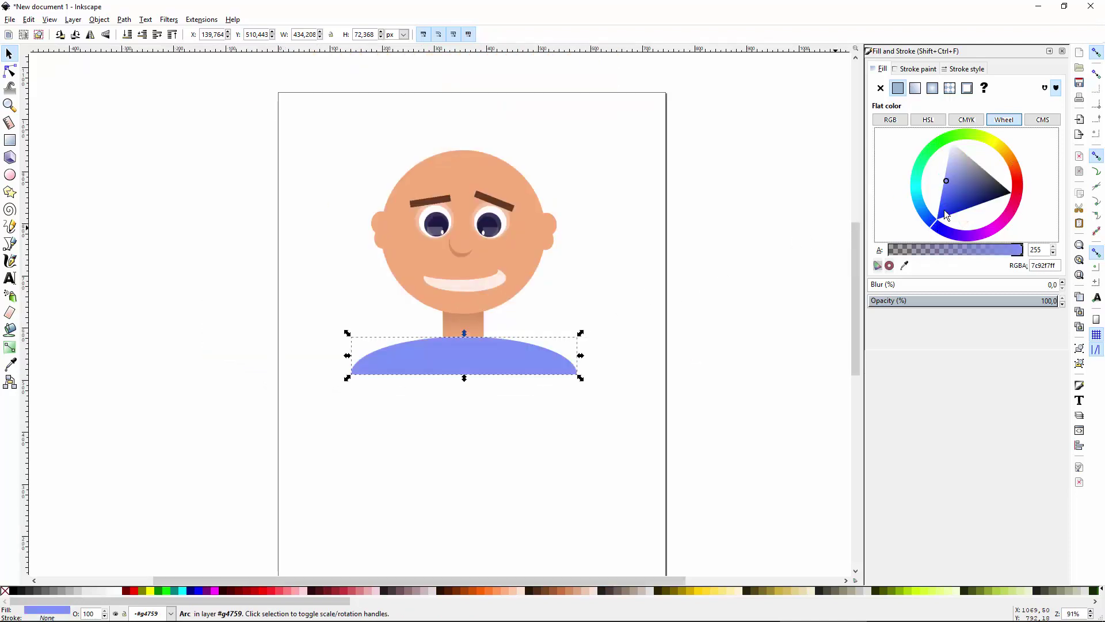
pyautogui.click(666, 287)
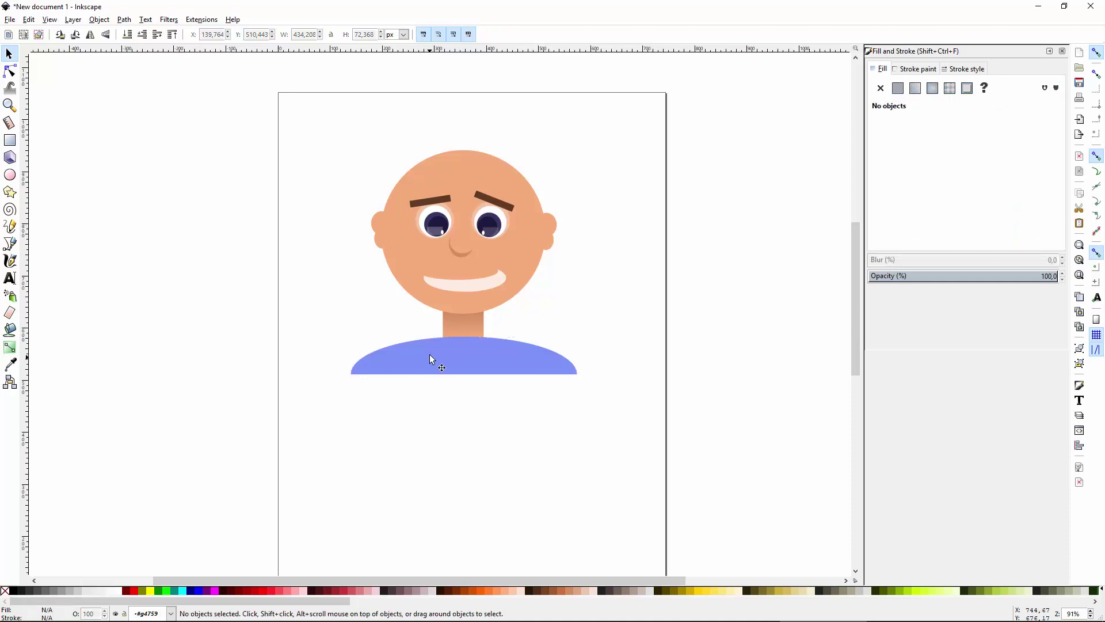
# Draw a half ellipse about 78 px wide on the shoulders and fill it with the face's skin colour (f7ae7cff).
pyautogui.scroll(1, 432, 354)
pyautogui.click(494, 361)
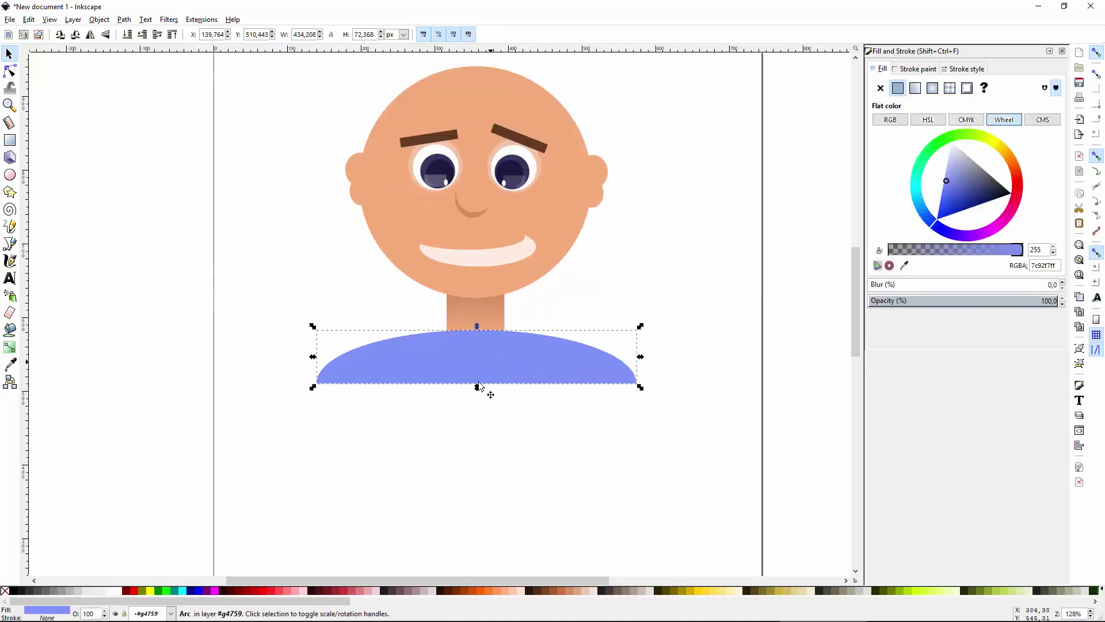
pyautogui.scroll(1, 480, 356)
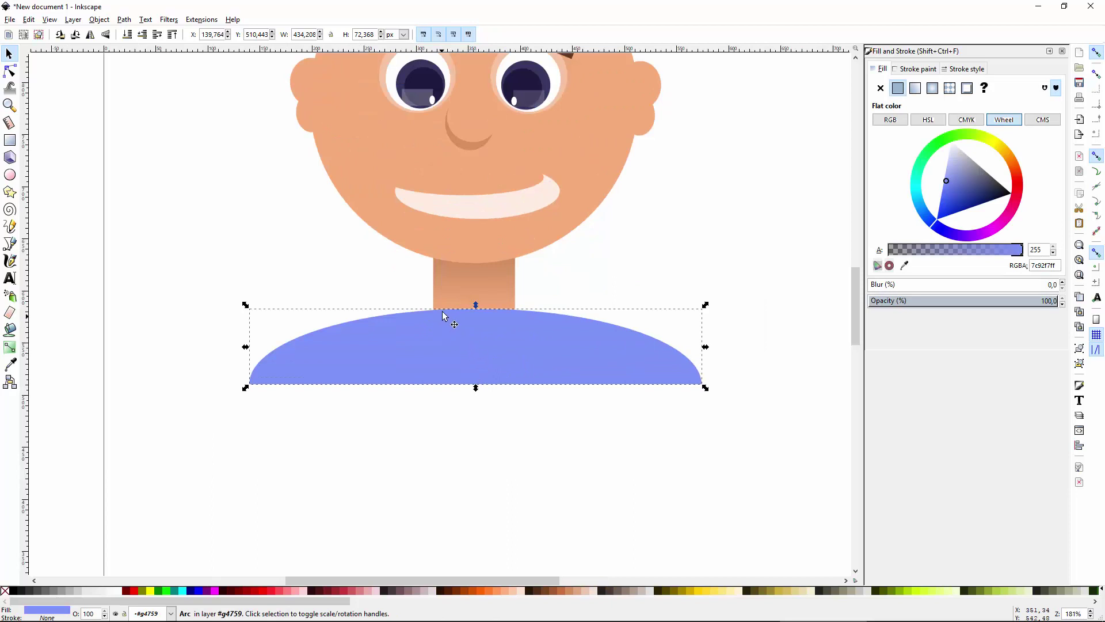
pyautogui.scroll(1, 473, 338)
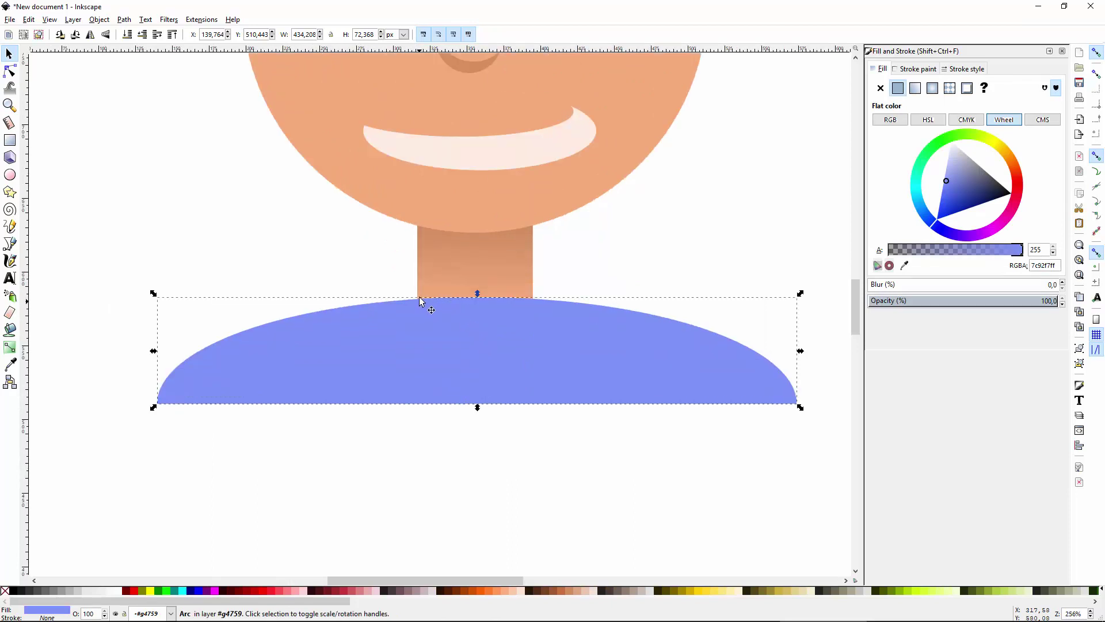
pyautogui.press('e')
pyautogui.moveTo(418, 334); pyautogui.dragTo(534, 370)
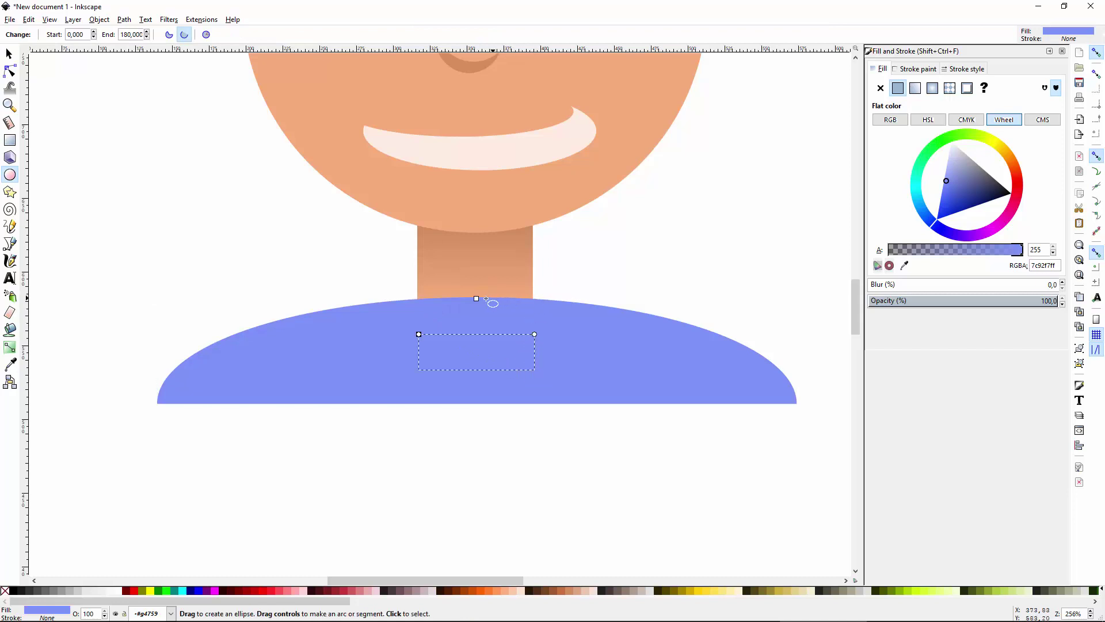
pyautogui.press('d')
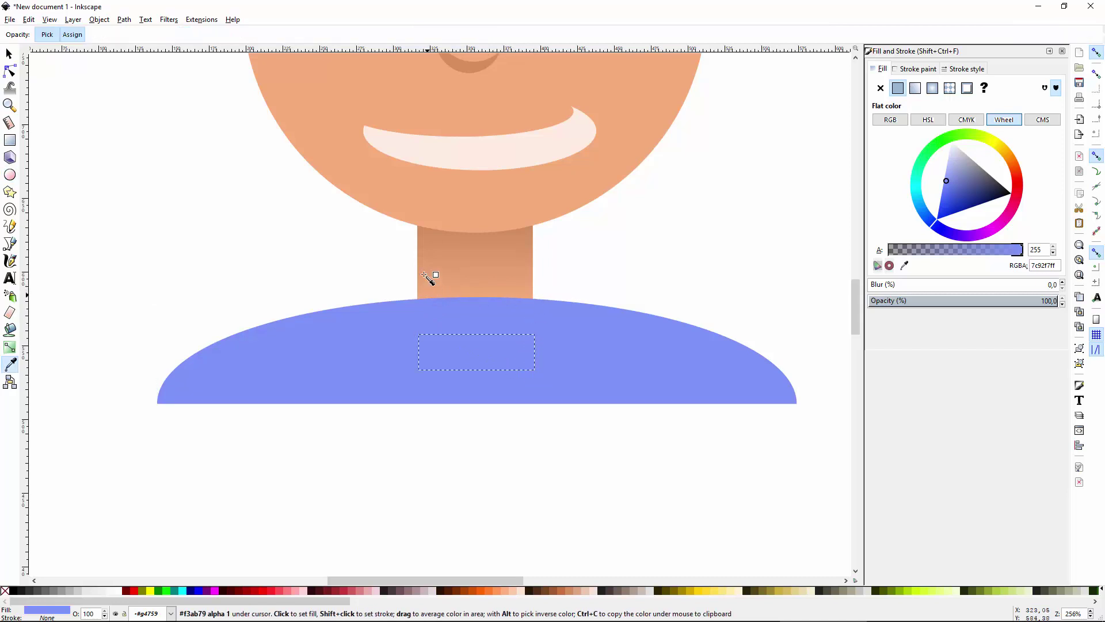
pyautogui.click(464, 206)
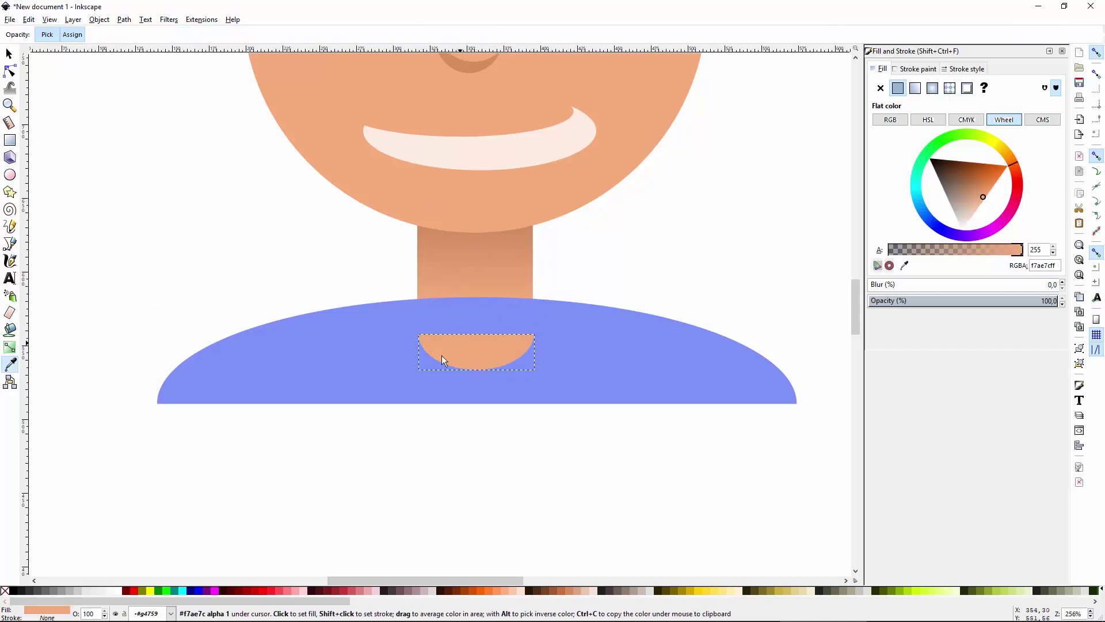
# Move the skin-coloured half ellipse up to the neck's base as a neckline, about 30 px high at X 316, Y 556 px.
pyautogui.press('s')
pyautogui.moveTo(444, 353); pyautogui.dragTo(475, 289)
pyautogui.click(551, 294)
# Draw a flat whole ellipse about 388 × 31 px above the head as the hat brim.
pyautogui.keyDown('ctrl'); pyautogui.scroll(-4, 650, 293); pyautogui.keyUp('ctrl')
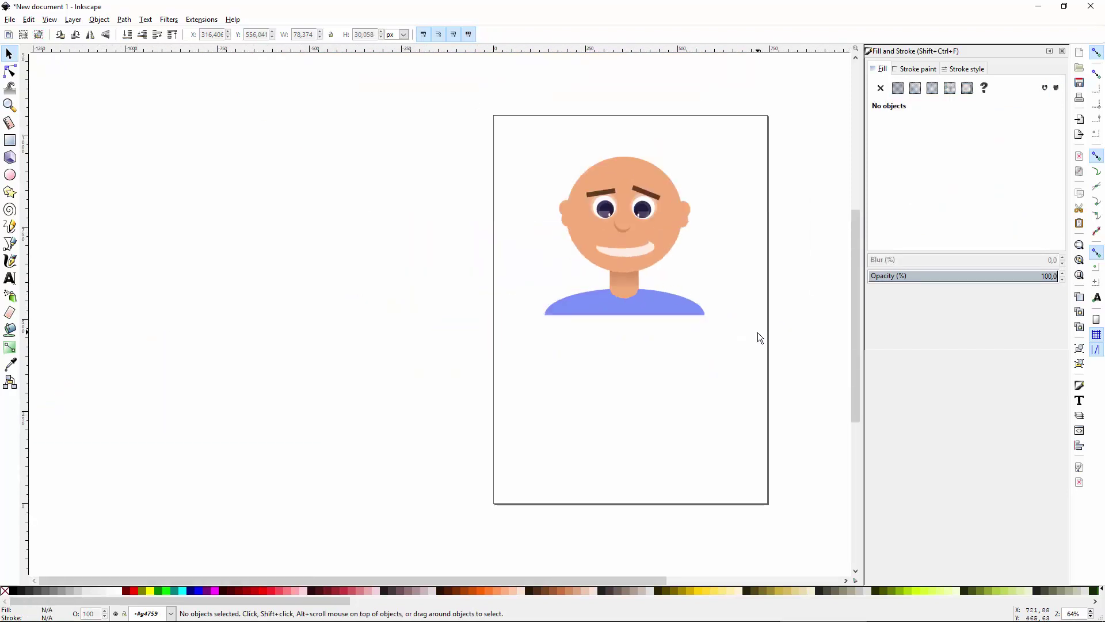
pyautogui.moveTo(768, 244); pyautogui.dragTo(697, 283)
pyautogui.keyDown('ctrl'); pyautogui.scroll(1, 697, 283); pyautogui.keyUp('ctrl')
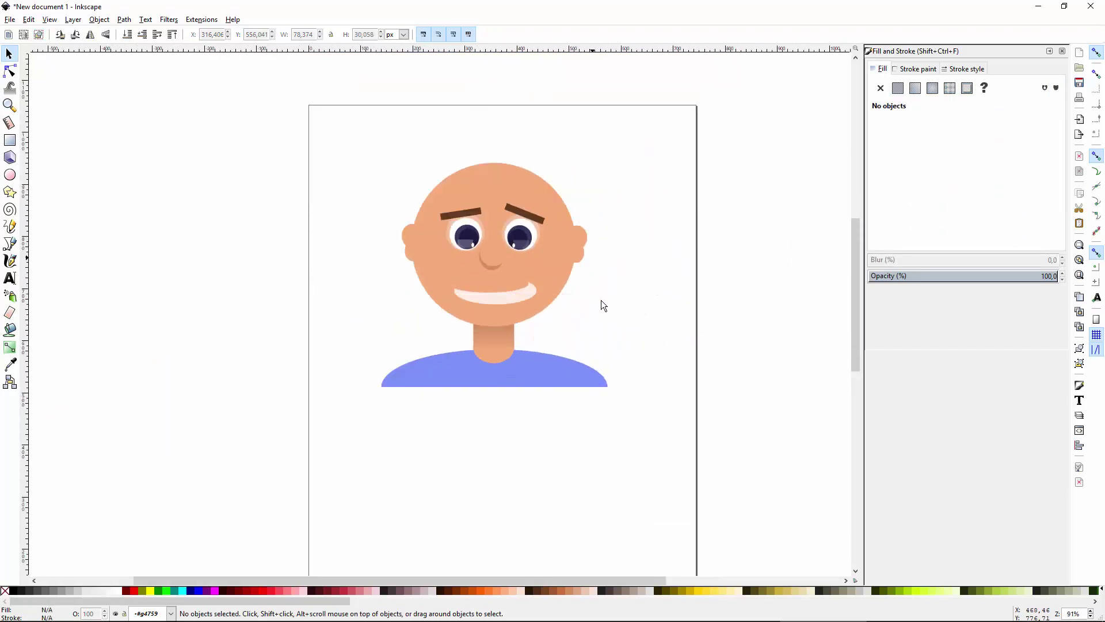
pyautogui.scroll(1, 604, 288)
pyautogui.keyDown('ctrl'); pyautogui.scroll(1, 604, 257); pyautogui.keyUp('ctrl')
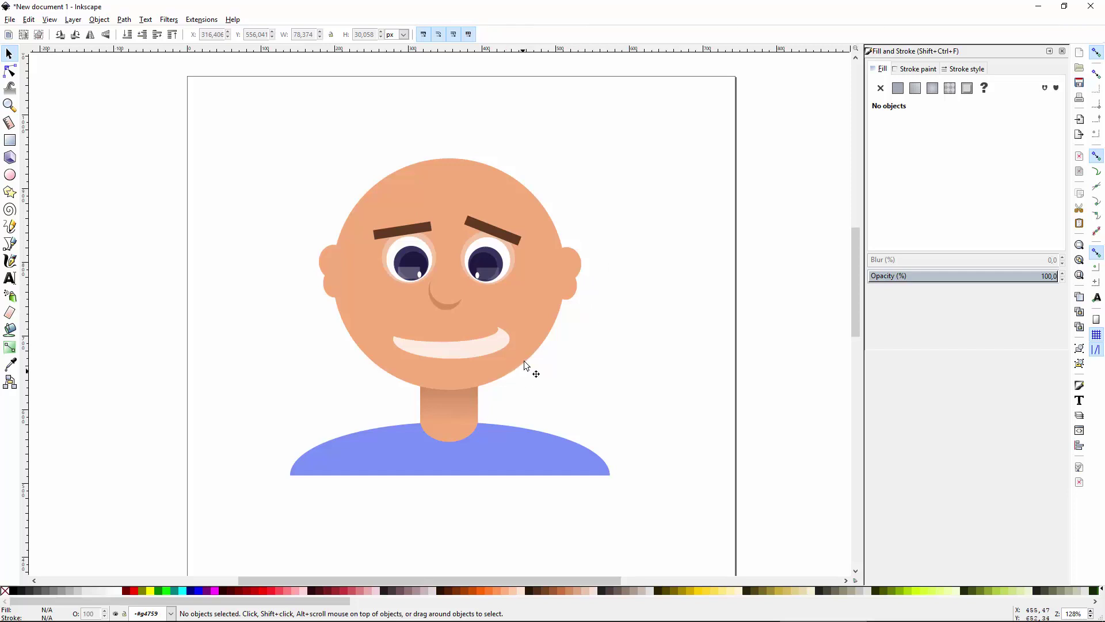
pyautogui.scroll(1, 543, 390)
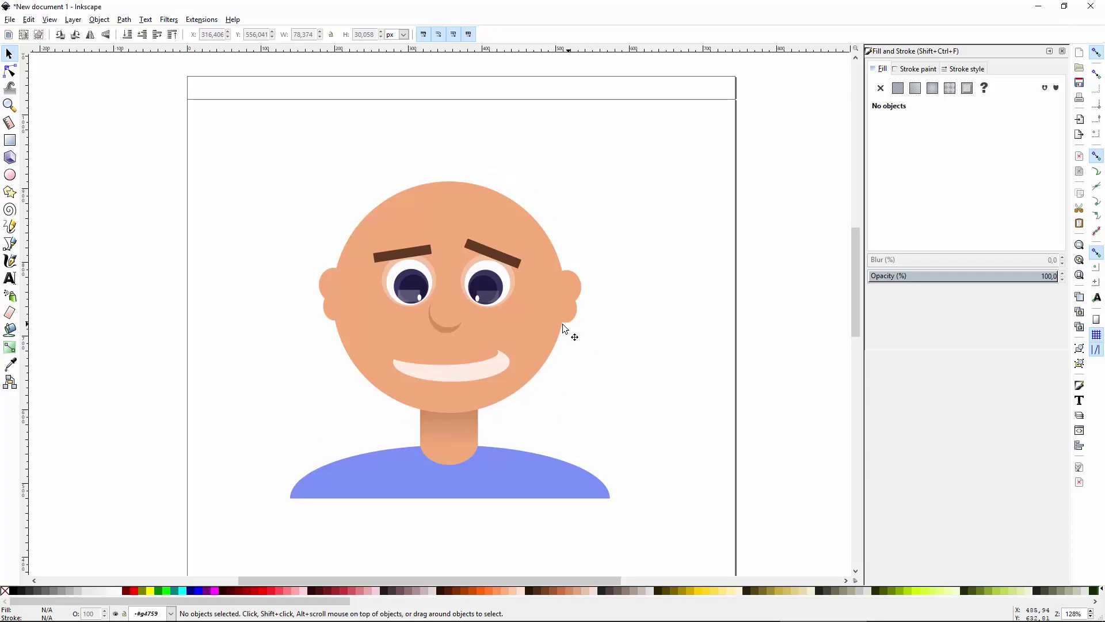
pyautogui.press('e')
pyautogui.moveTo(243, 183)
pyautogui.mouseDown()
pyautogui.moveTo(520, 197)
pyautogui.moveTo(402, 148)
pyautogui.moveTo(558, 192)
pyautogui.moveTo(540, 188)
pyautogui.mouseUp()
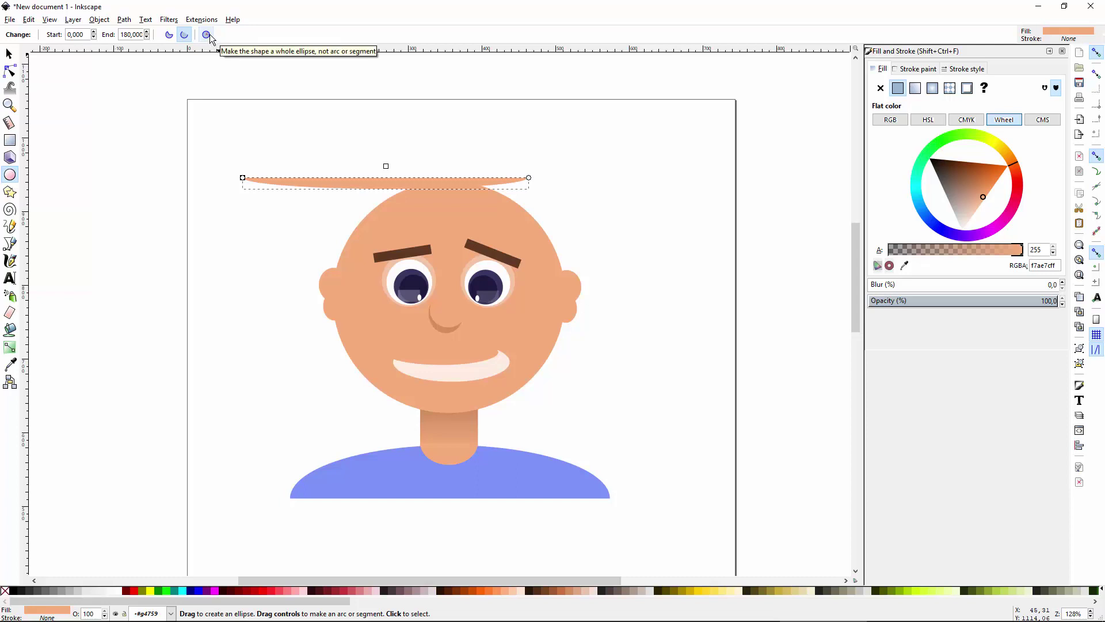
pyautogui.click(208, 36)
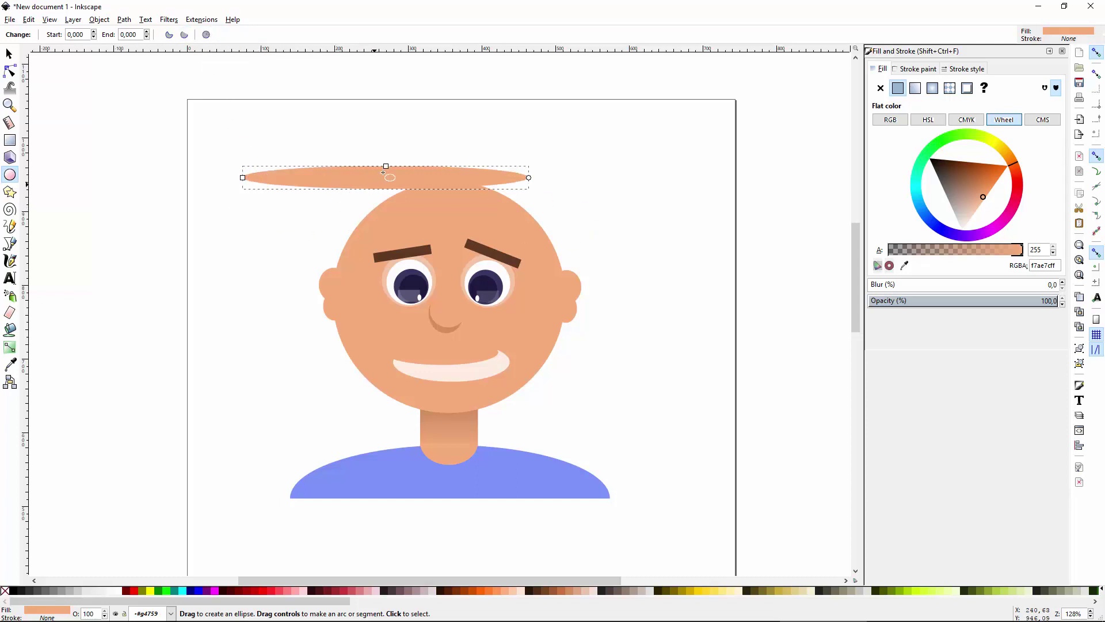
pyautogui.press('s')
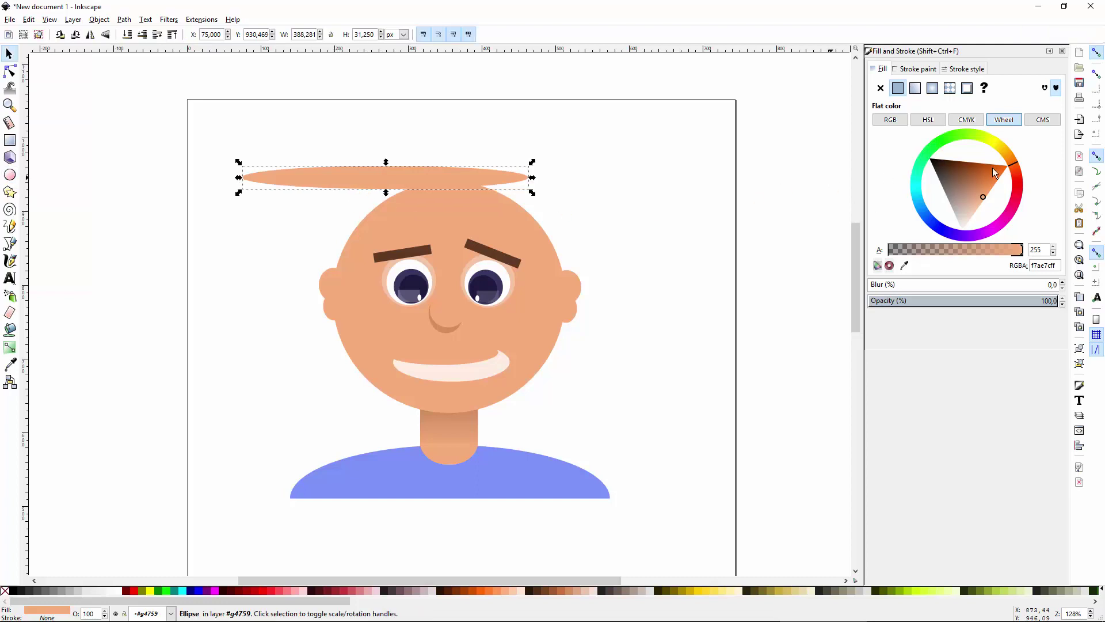
# Fill the brim with dark brown (694024ff), widen it to about 417 px and centre it above the head.
pyautogui.moveTo(954, 181); pyautogui.dragTo(953, 171)
pyautogui.click(959, 178)
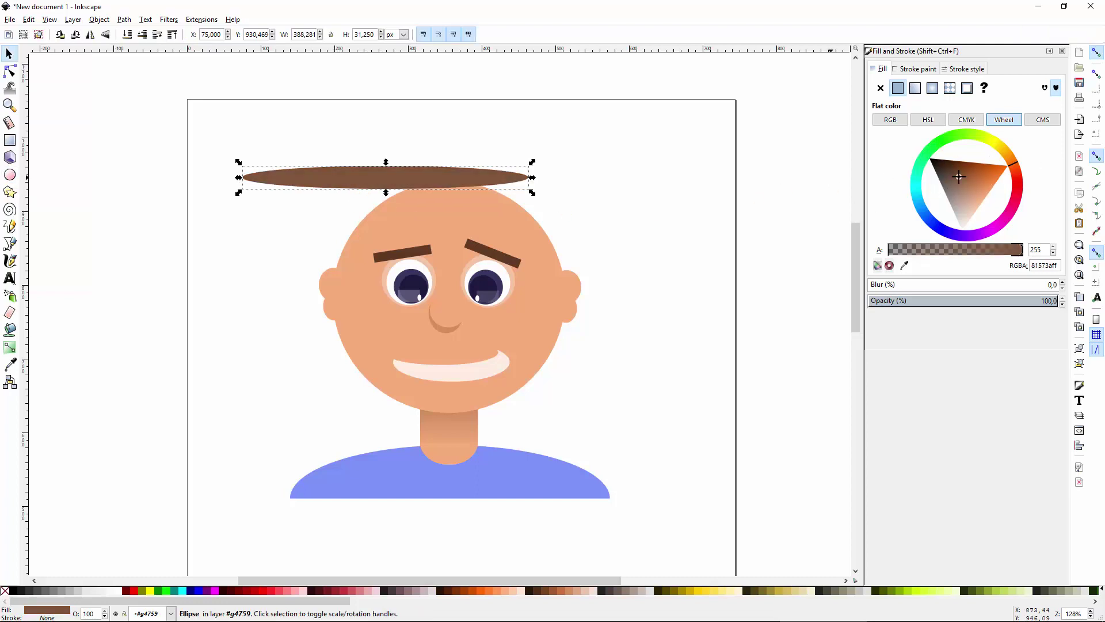
pyautogui.click(955, 170)
pyautogui.moveTo(420, 183); pyautogui.dragTo(469, 196)
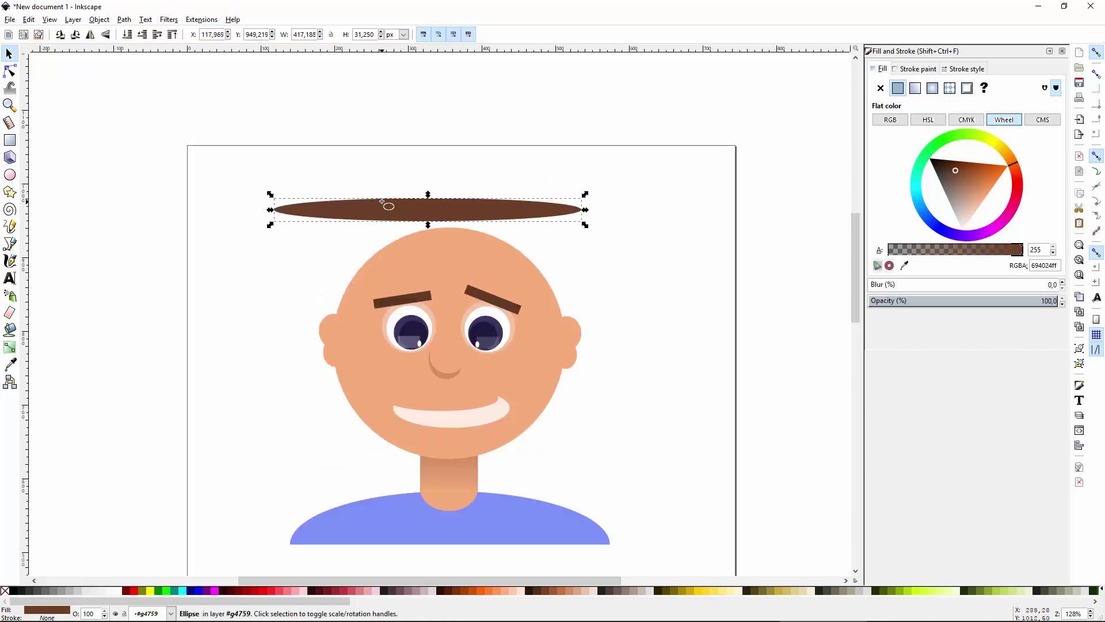
# Build the hat crown on the brim from three overlapping brown ellipses, tilting and resizing the copies into a two-humped outline.
pyautogui.press('e')
pyautogui.moveTo(364, 147); pyautogui.dragTo(412, 222)
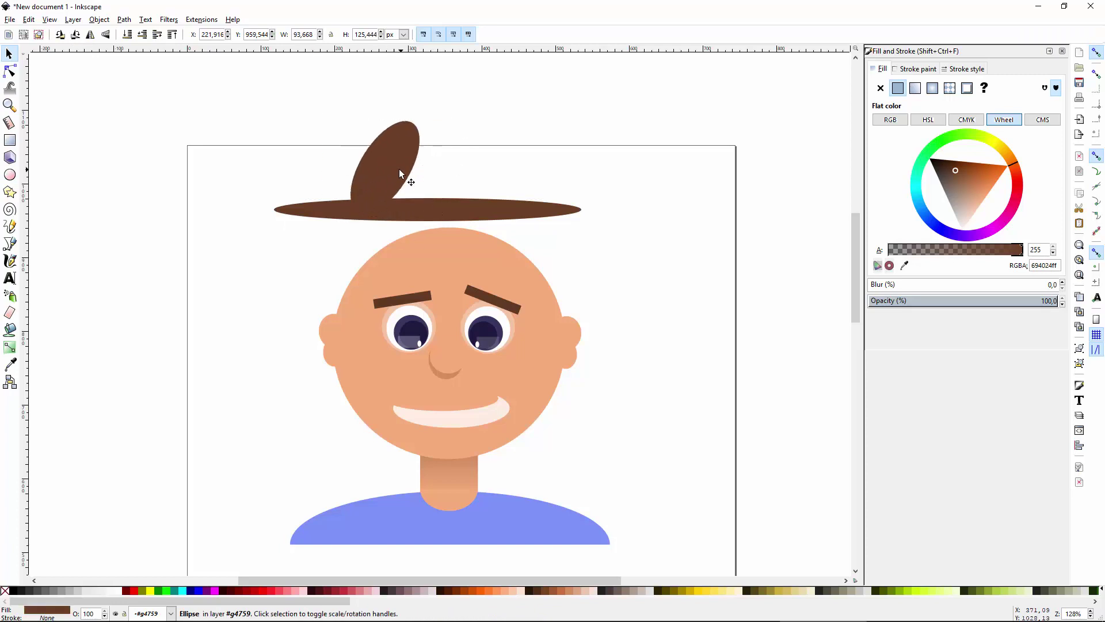
pyautogui.moveTo(446, 119)
pyautogui.mouseDown()
pyautogui.moveTo(460, 134)
pyautogui.moveTo(459, 123)
pyautogui.mouseUp()
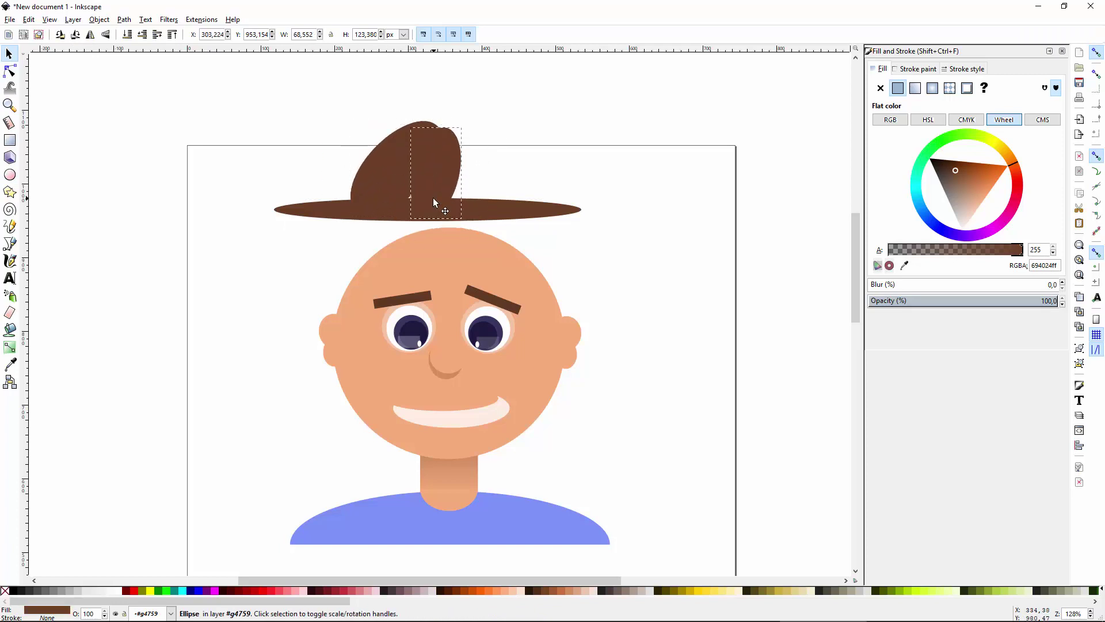
pyautogui.click(433, 198)
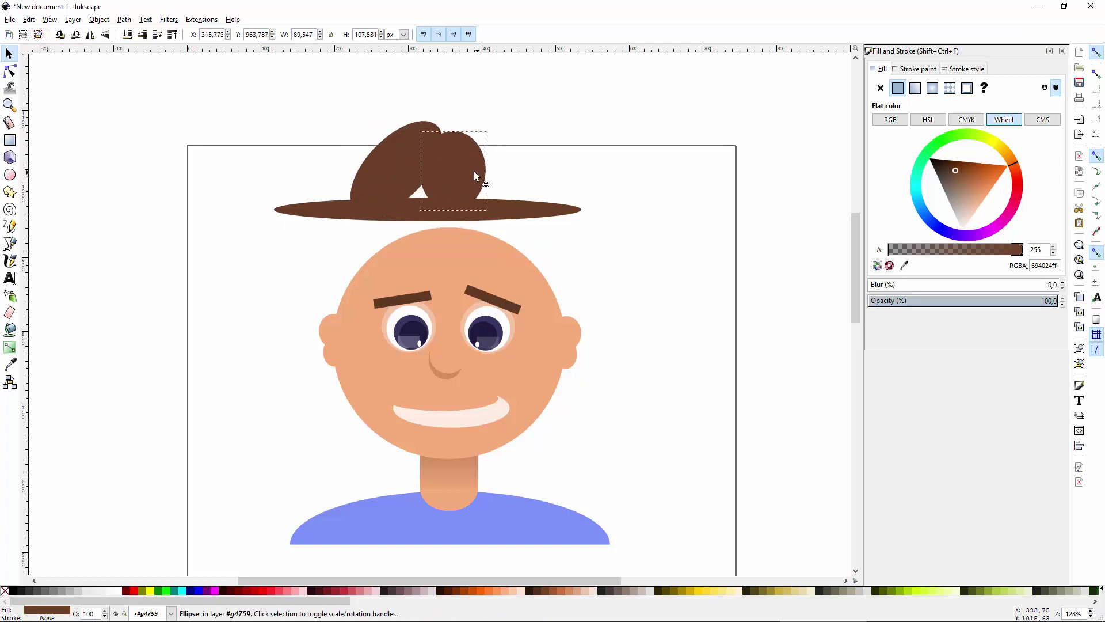
pyautogui.moveTo(475, 176); pyautogui.dragTo(479, 184)
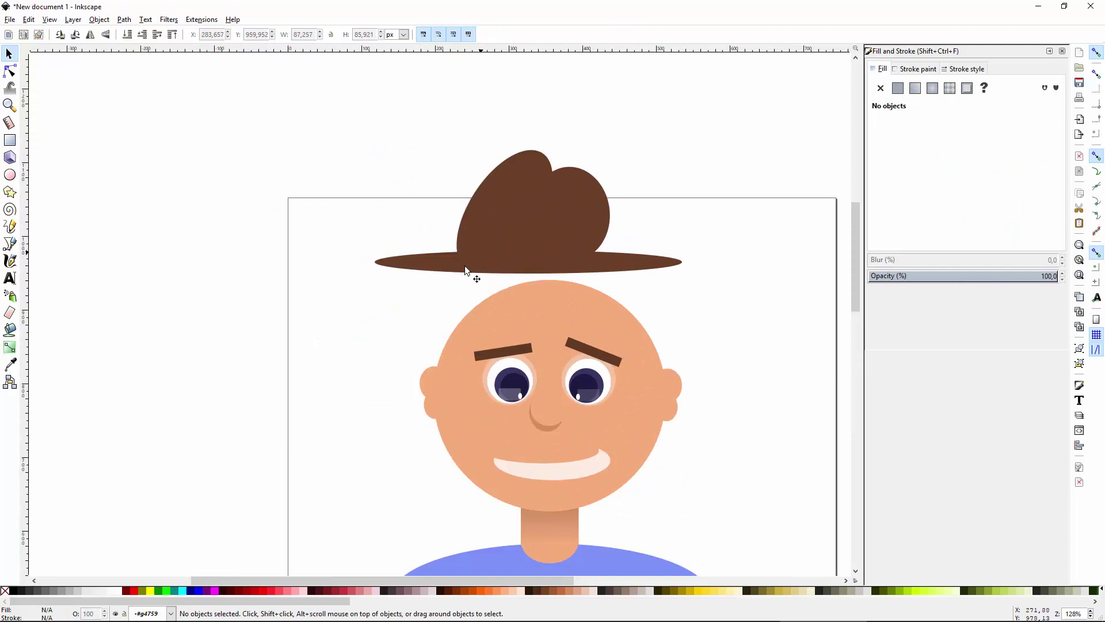
# Draw an ellipse about 50 × 83 px on the crown's right hump and fill it with lighter brown (895430ff) as a highlight.
pyautogui.press('e')
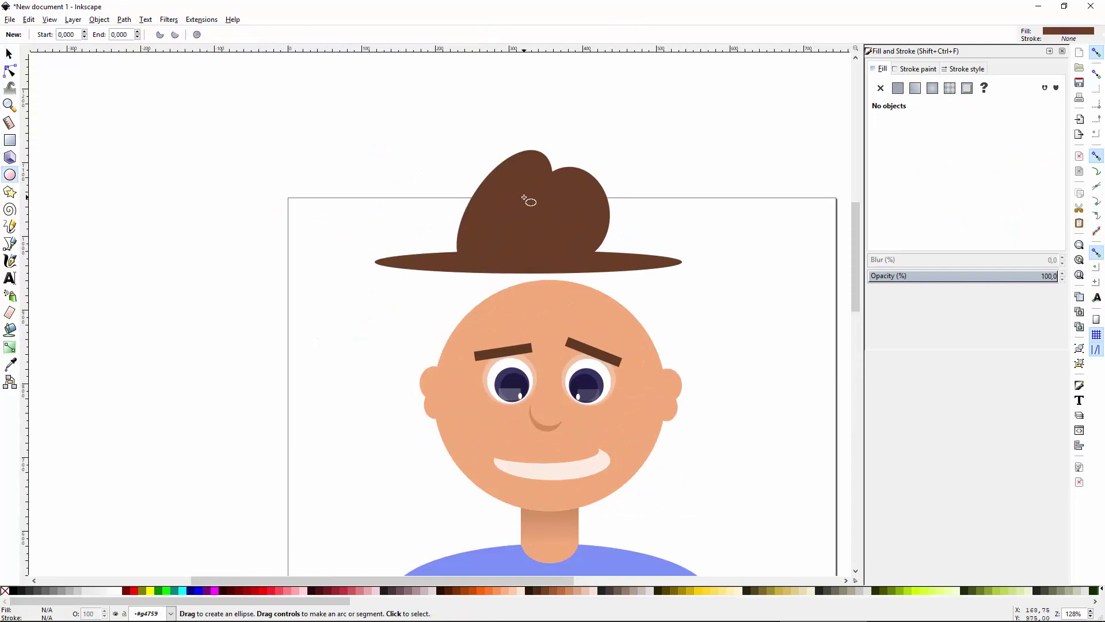
pyautogui.moveTo(562, 185); pyautogui.dragTo(596, 236)
pyautogui.press('s')
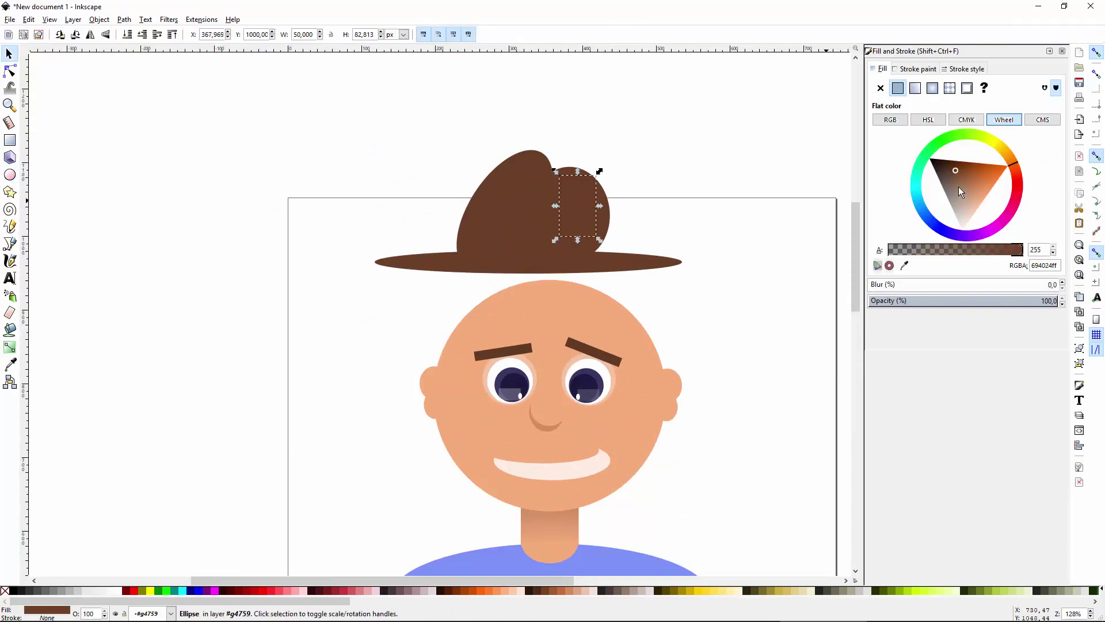
pyautogui.click(958, 175)
pyautogui.moveTo(959, 171); pyautogui.dragTo(963, 175)
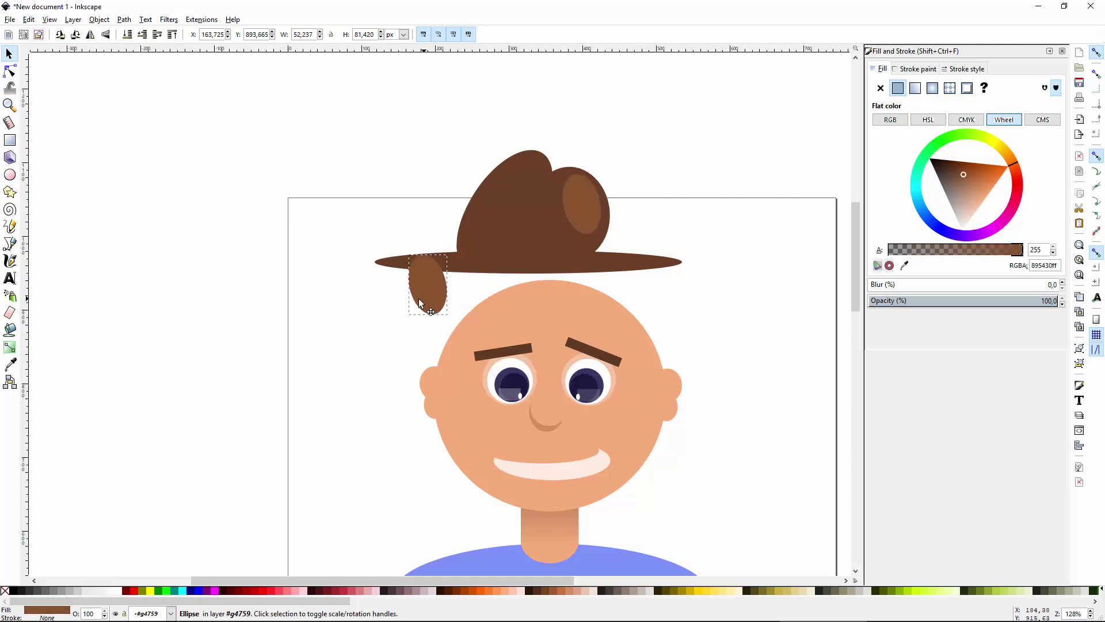
# Add a thin ellipse about 324 × 10 px along the brim's upper edge and fill it with darker brown (3d2718ff) as shading.
pyautogui.moveTo(436, 305); pyautogui.dragTo(639, 266)
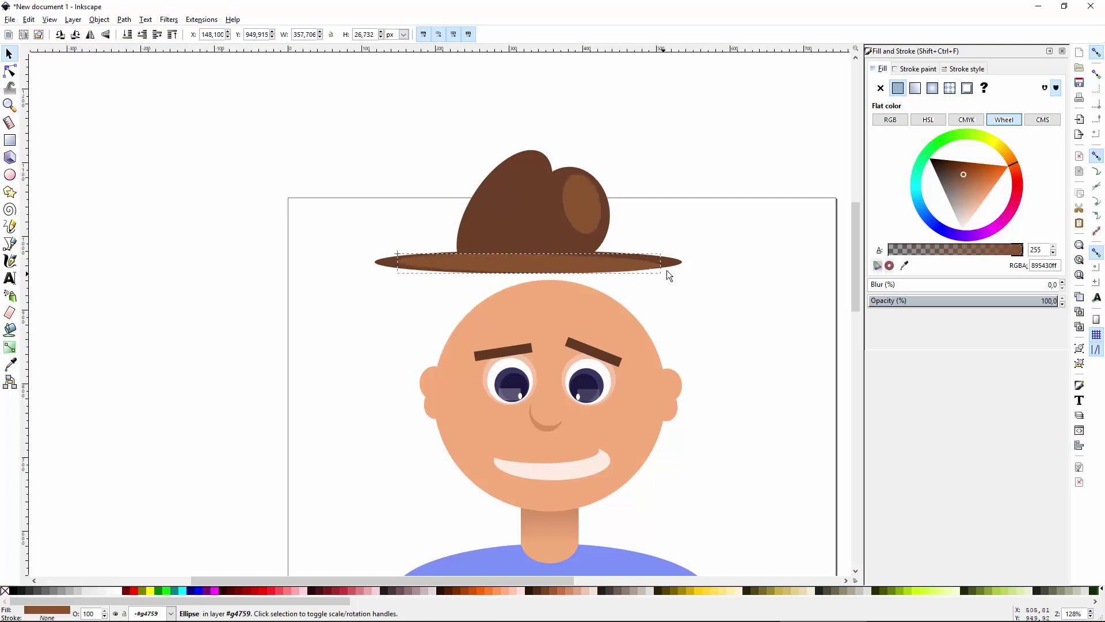
pyautogui.moveTo(940, 165); pyautogui.dragTo(943, 166)
pyautogui.click(744, 206)
# Group all the hat shapes and move the hat down onto the head, to about X 103, Y 896 px.
pyautogui.scroll(-3, 727, 286)
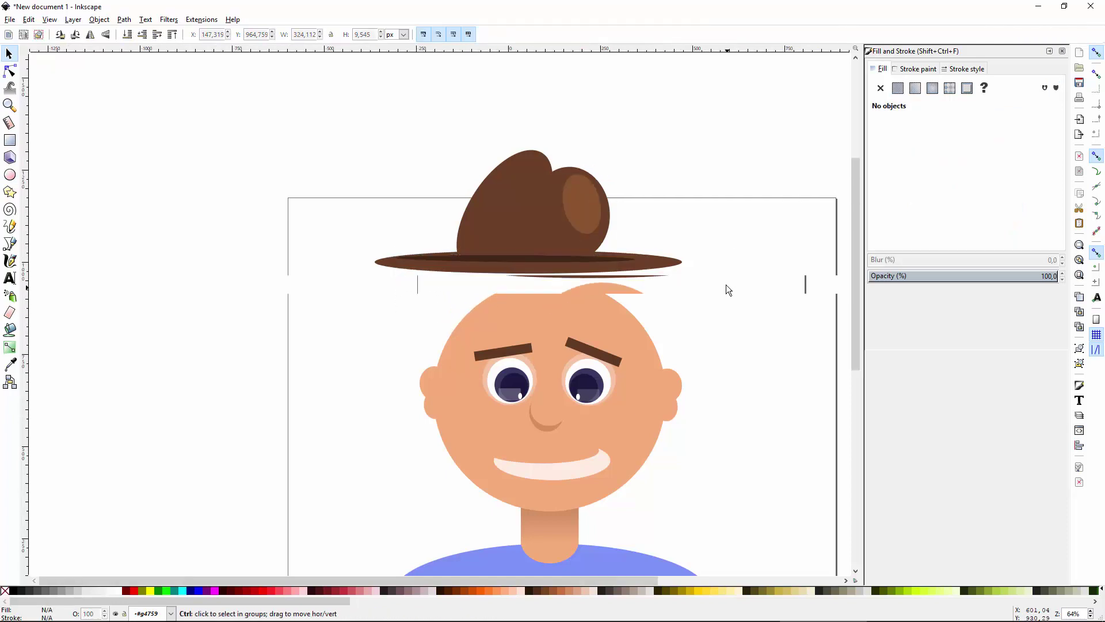
pyautogui.moveTo(731, 278); pyautogui.dragTo(623, 265)
pyautogui.scroll(2, 623, 264)
pyautogui.moveTo(606, 123); pyautogui.dragTo(257, 283)
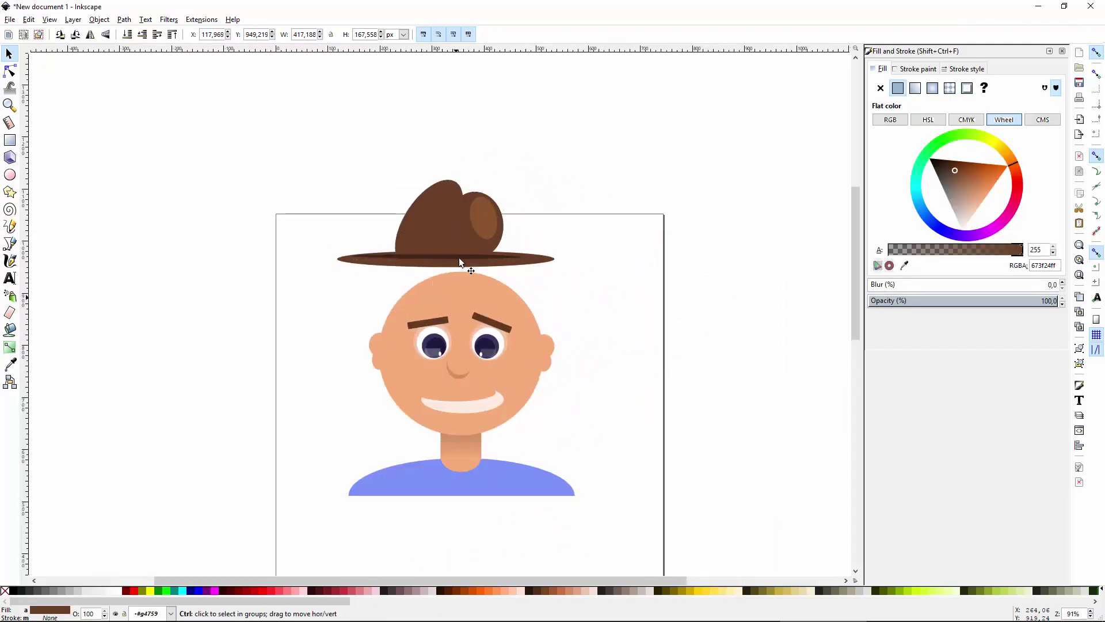
pyautogui.hotkey('ctrl', 'g')
pyautogui.moveTo(461, 233); pyautogui.dragTo(451, 265)
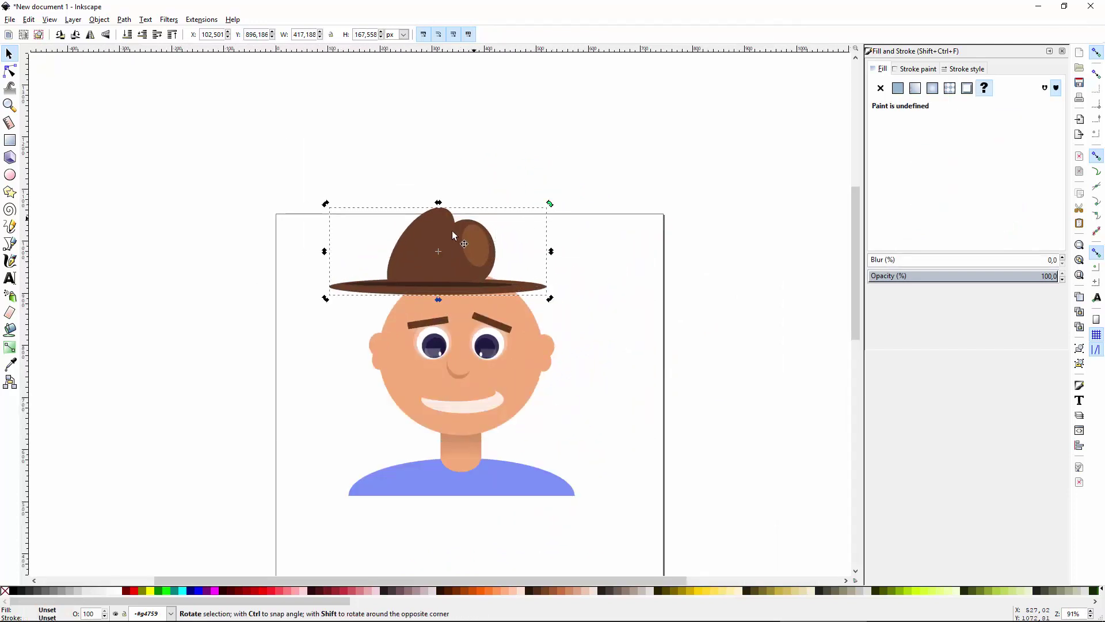
# Tilt the hat slightly counterclockwise and enlarge it to about 531 × 225 px on the head.
pyautogui.moveTo(551, 205); pyautogui.dragTo(587, 189)
pyautogui.click(512, 235)
pyautogui.press('Escape')
# Flatten the hat to about 161 px high and place it on the forehead at about X 77, Y 869 px.
pyautogui.scroll(-3, 682, 317)
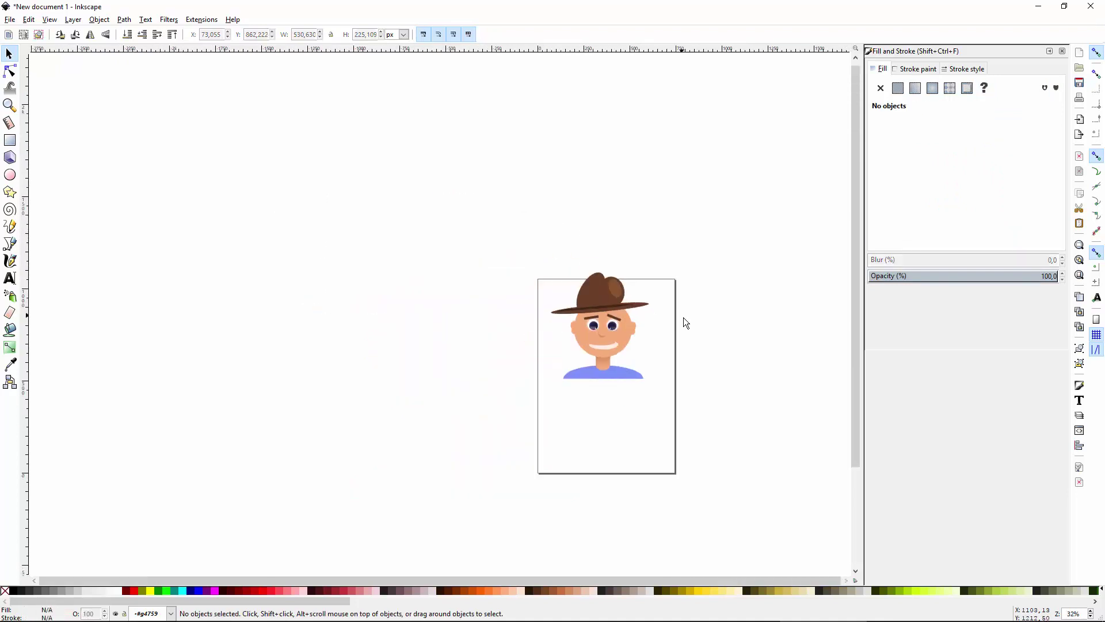
pyautogui.scroll(3, 637, 351)
pyautogui.click(532, 158)
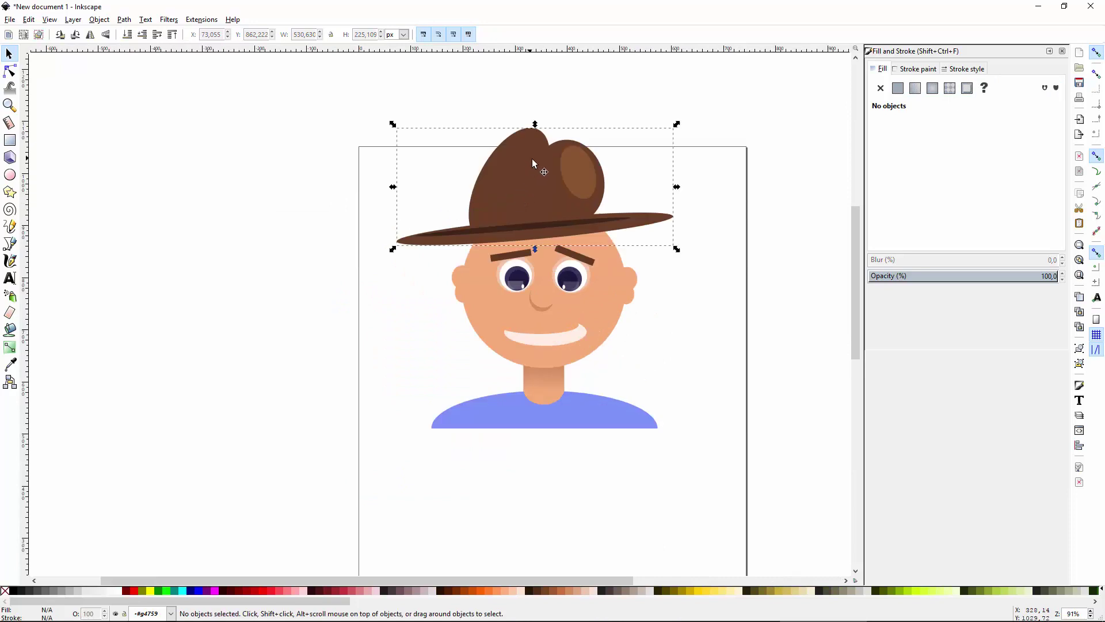
pyautogui.moveTo(543, 128); pyautogui.dragTo(538, 161)
pyautogui.moveTo(597, 203); pyautogui.dragTo(598, 199)
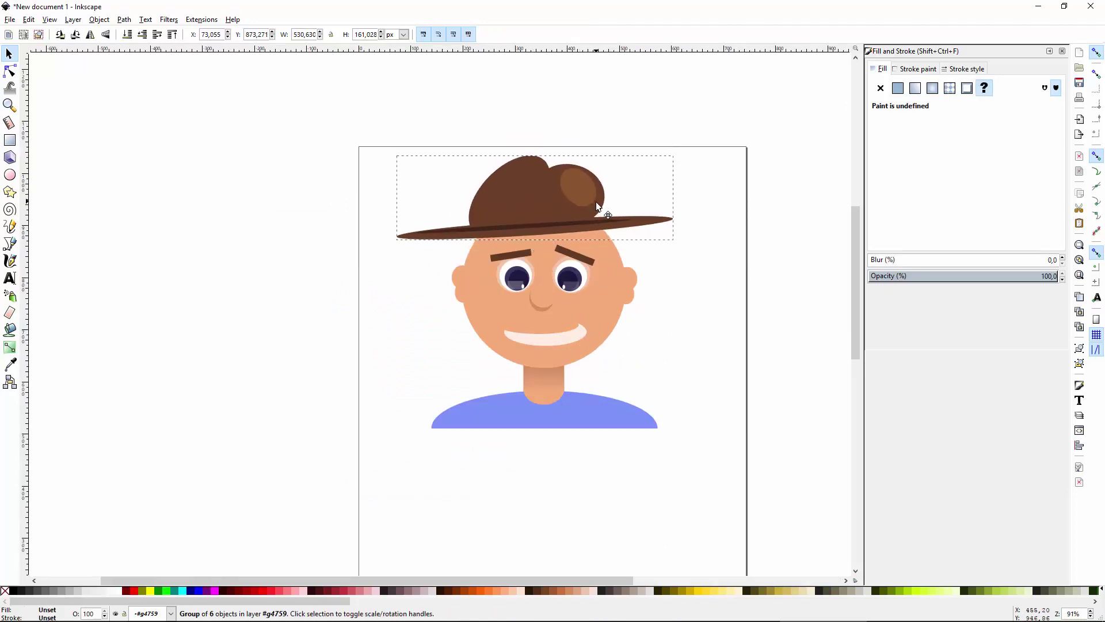
pyautogui.click(681, 283)
# Draw a tall ellipse over the face's right side, rotate it counterclockwise and move it to the temple, around X 403, Y 801 px.
pyautogui.scroll(-1, 682, 283)
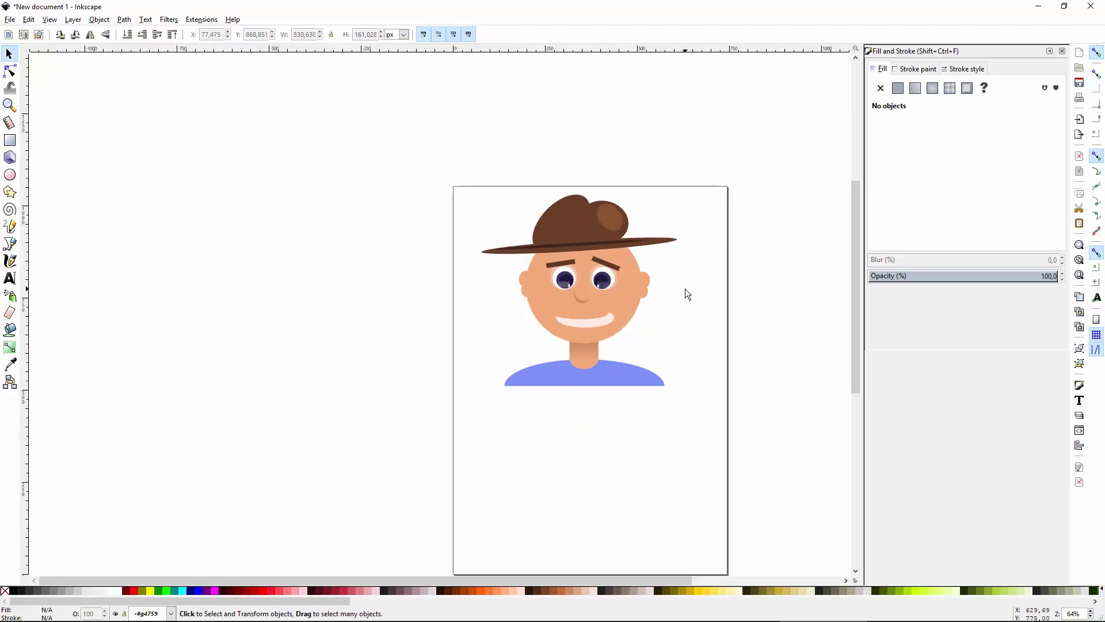
pyautogui.scroll(2, 672, 298)
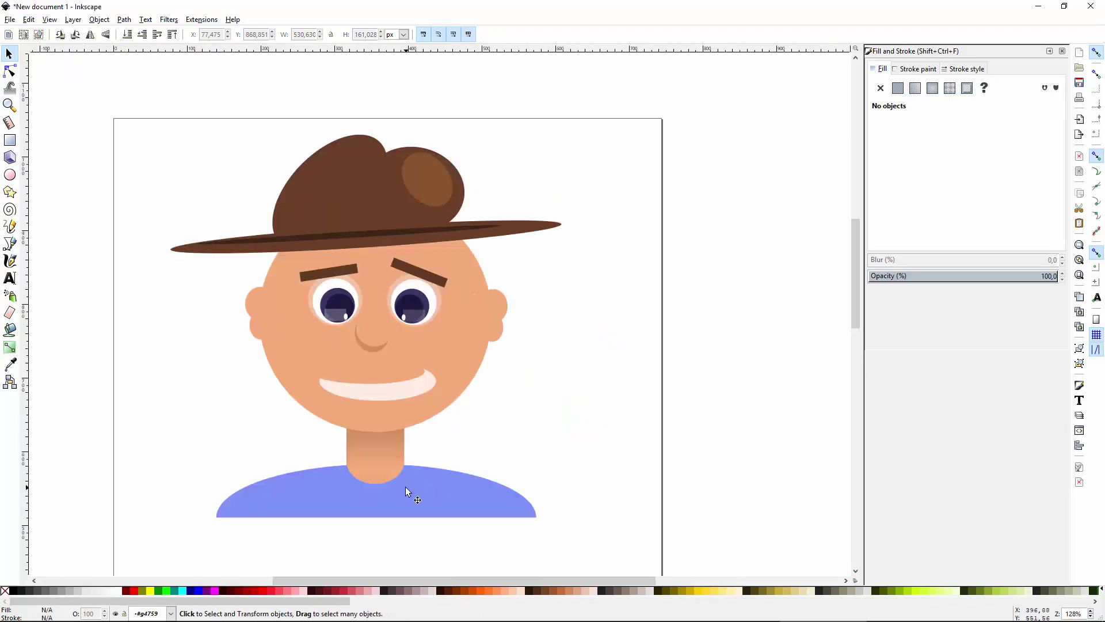
pyautogui.scroll(-1, 609, 430)
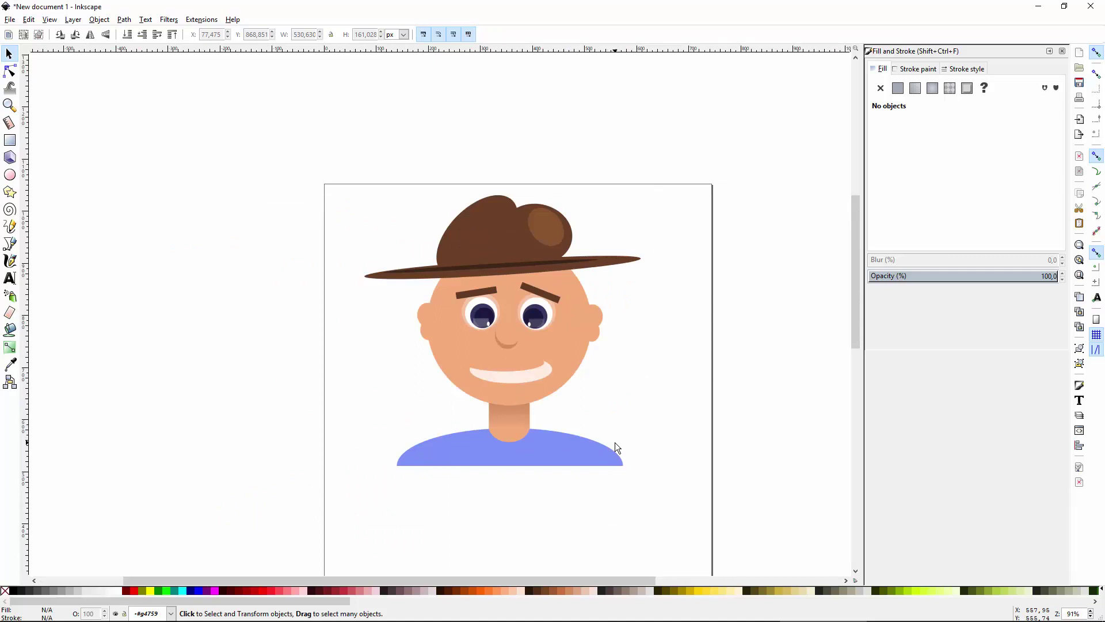
pyautogui.scroll(2, 559, 409)
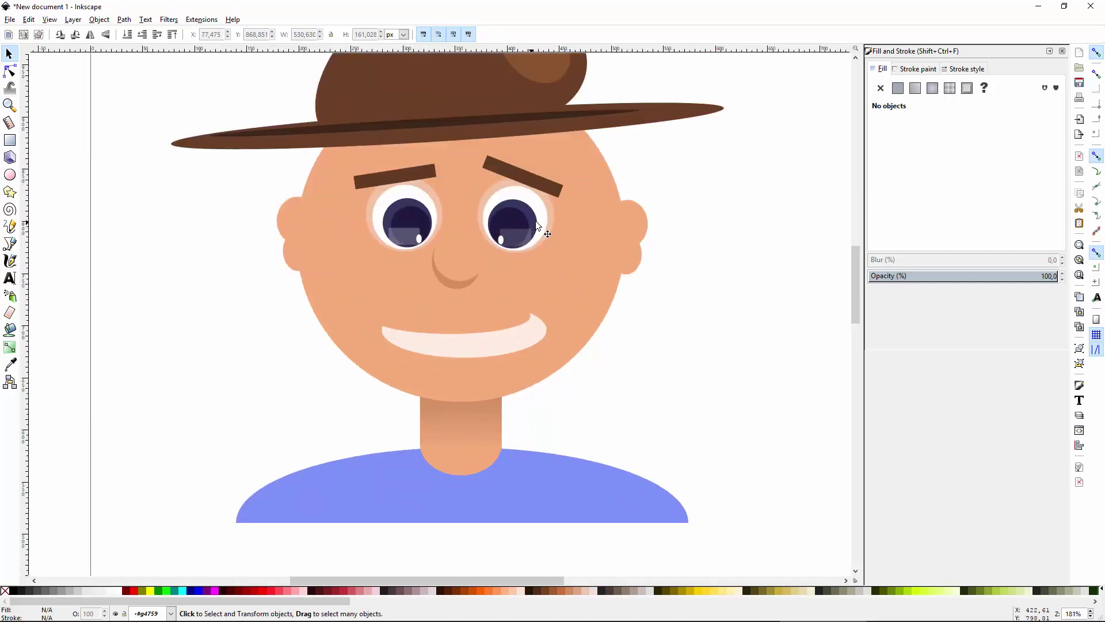
pyautogui.press('e')
pyautogui.moveTo(539, 146)
pyautogui.mouseDown()
pyautogui.moveTo(605, 271)
pyautogui.moveTo(599, 289)
pyautogui.mouseUp()
pyautogui.press('s')
pyautogui.click(592, 177)
pyautogui.moveTo(600, 143); pyautogui.dragTo(559, 125)
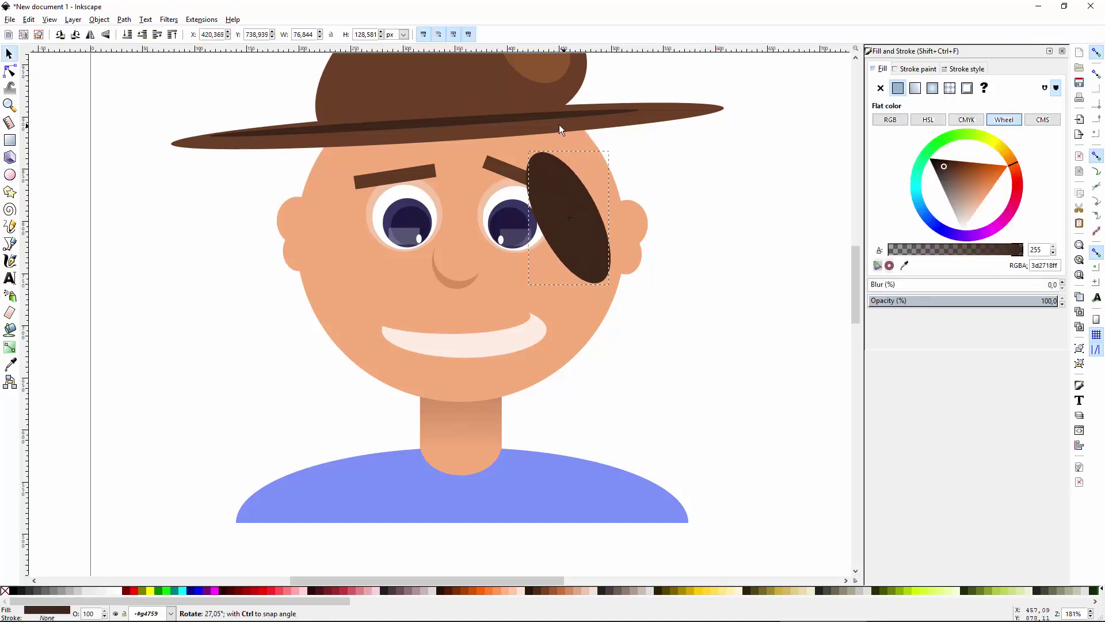
pyautogui.moveTo(602, 241); pyautogui.dragTo(593, 211)
# Fill the tilted temple ellipse with the face's skin colour (f7ae7cff).
pyautogui.press('d')
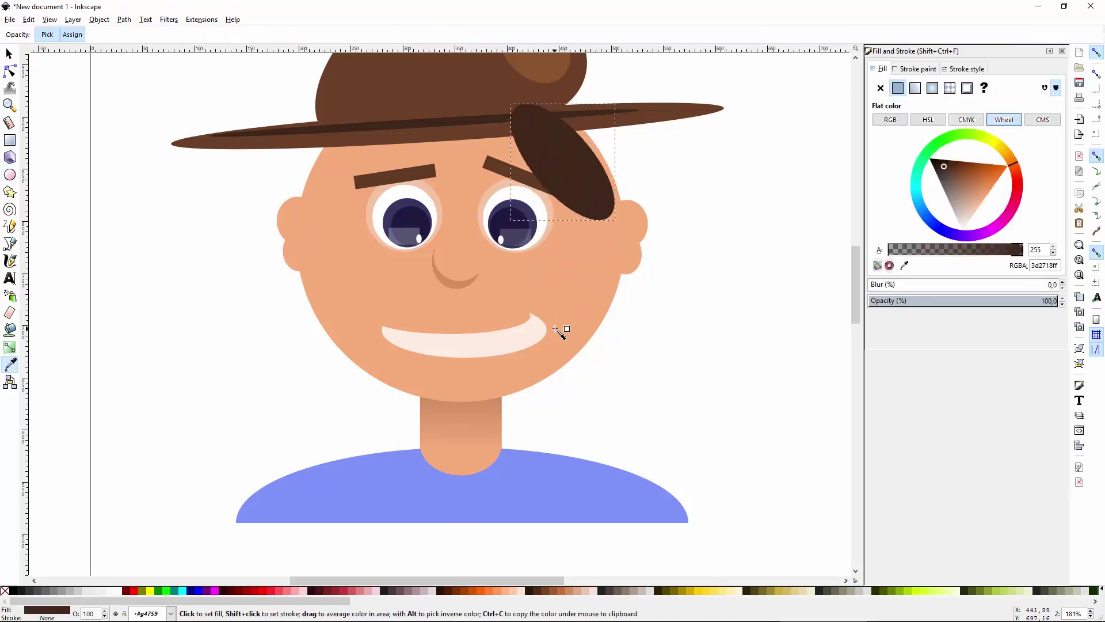
pyautogui.click(593, 304)
pyautogui.press('s')
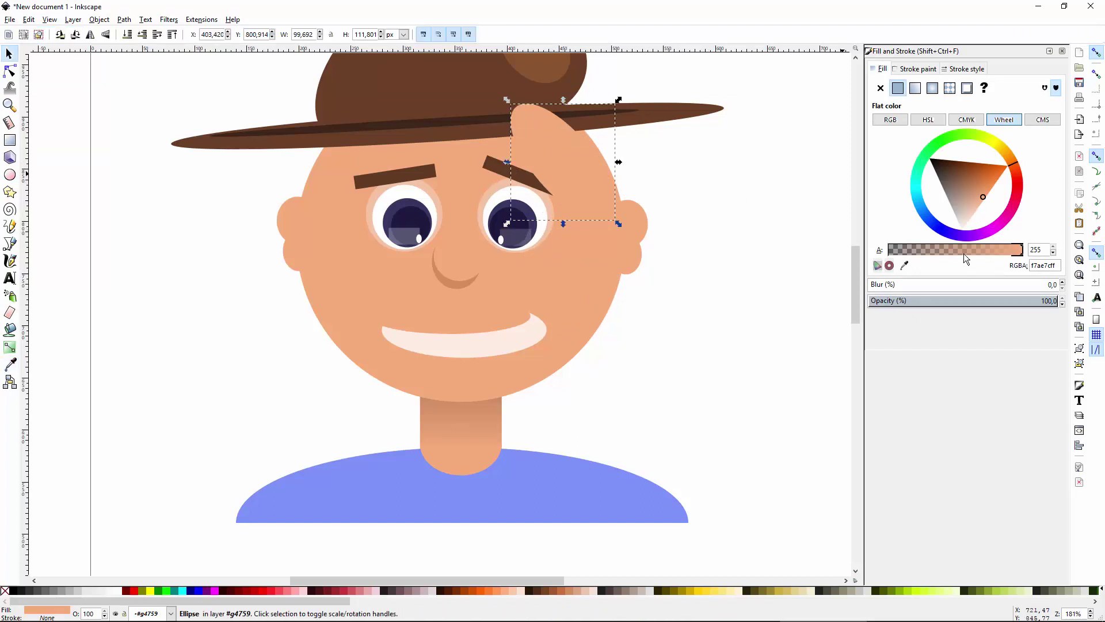
# Make the temple ellipse a translucent pale skin tone (ffd2b375) and move it behind the eyebrow and hat brim, around X 396, Y 813 px.
pyautogui.moveTo(964, 254); pyautogui.dragTo(958, 250)
pyautogui.moveTo(976, 206); pyautogui.dragTo(980, 214)
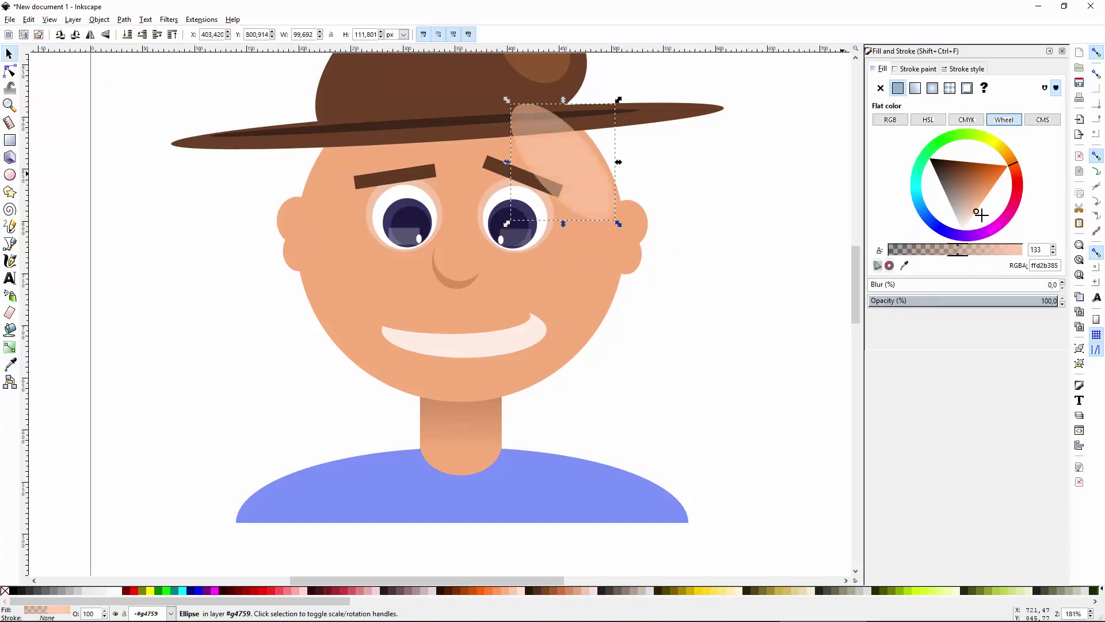
pyautogui.moveTo(953, 254); pyautogui.dragTo(946, 254)
pyautogui.moveTo(594, 175); pyautogui.dragTo(593, 175)
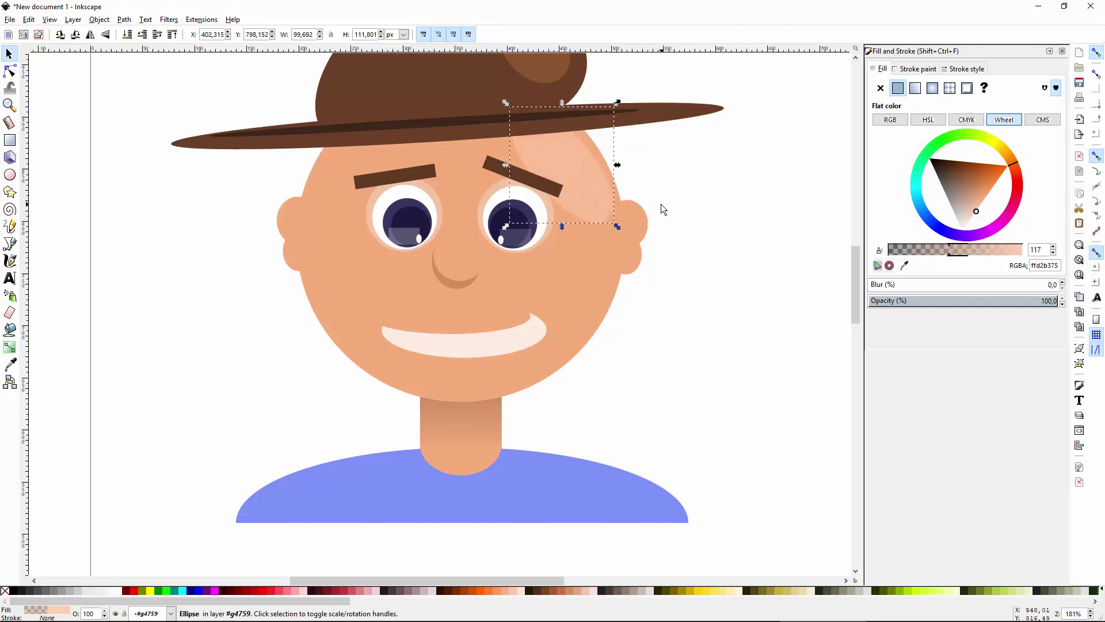
pyautogui.click(703, 189)
pyautogui.click(589, 187)
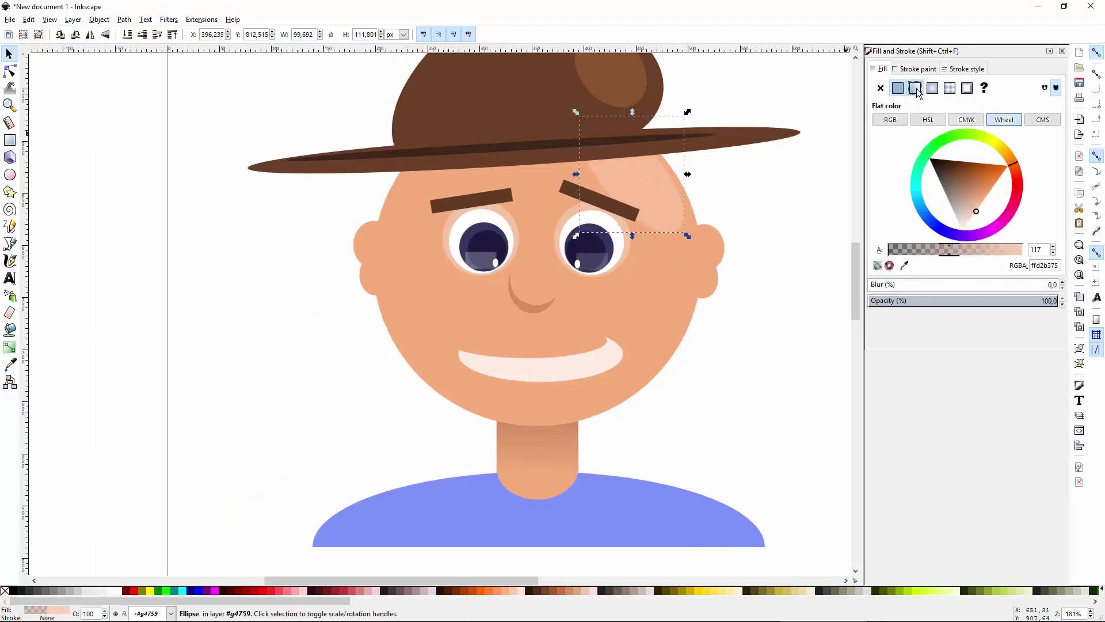
# Give the temple highlight a diagonal linear gradient from transparent near the eyebrow to opaque ffd2b3ff at the head's upper outer edge.
pyautogui.click(915, 88)
pyautogui.press('d')
pyautogui.moveTo(608, 193)
pyautogui.mouseDown()
pyautogui.moveTo(663, 170)
pyautogui.moveTo(662, 159)
pyautogui.moveTo(614, 211)
pyautogui.mouseUp()
pyautogui.click(615, 211)
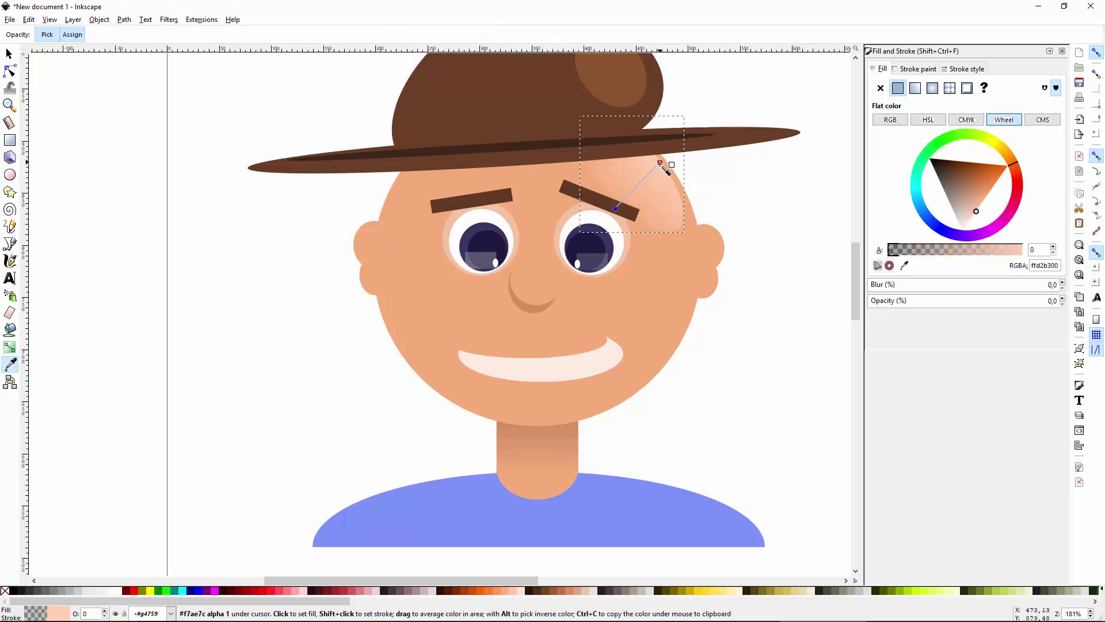
pyautogui.click(660, 168)
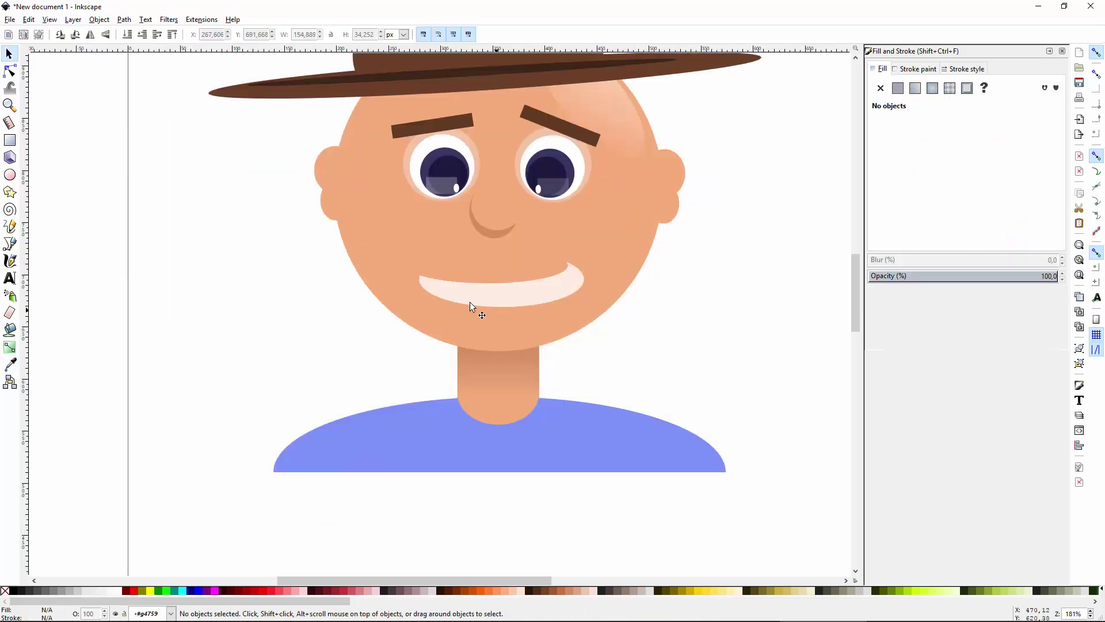
# Draw a tiny ellipse on the cheek as a freckle and fill it with a linear gradient from reddish brown (c86a44ff) to transparent.
pyautogui.keyDown('ctrl'); pyautogui.scroll(1, 470, 302); pyautogui.keyUp('ctrl')
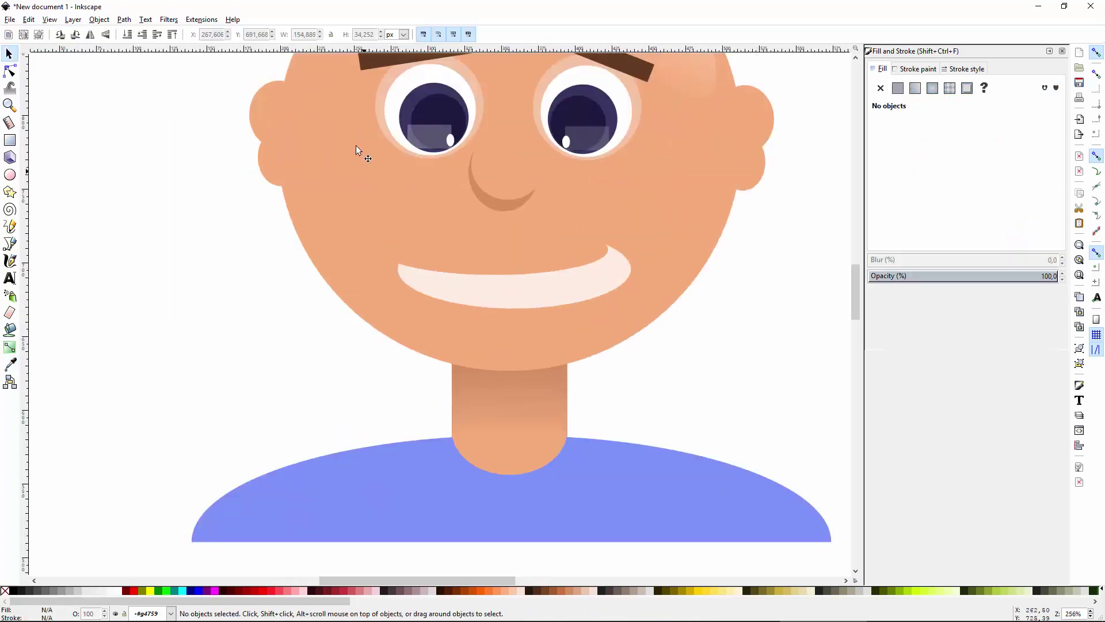
pyautogui.press('e')
pyautogui.moveTo(330, 191); pyautogui.dragTo(356, 213)
pyautogui.click(915, 87)
pyautogui.press('d')
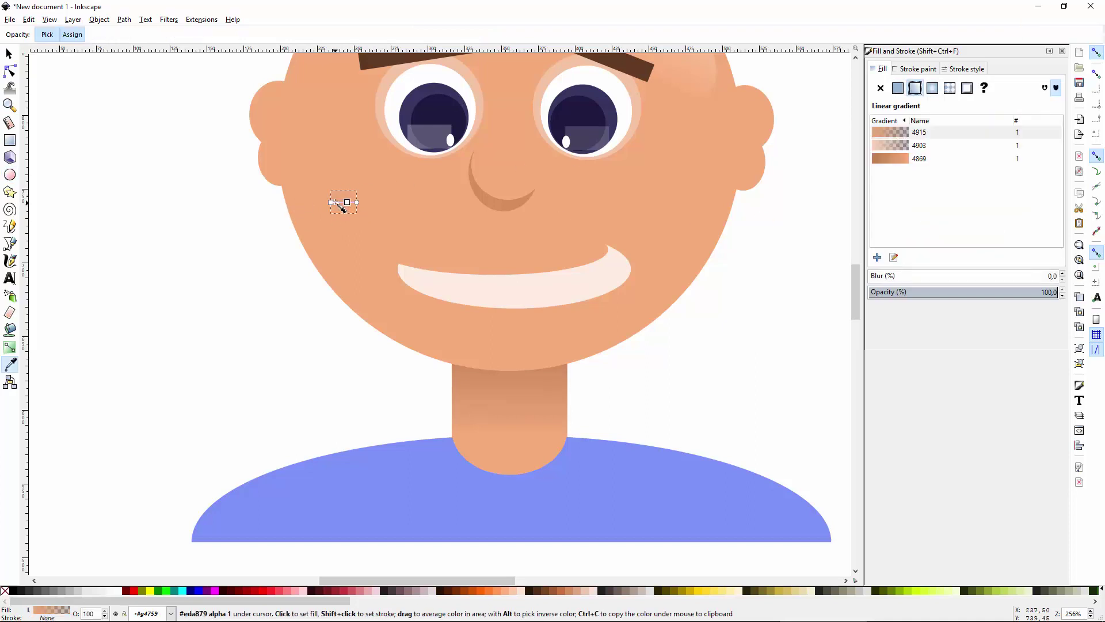
pyautogui.click(336, 205)
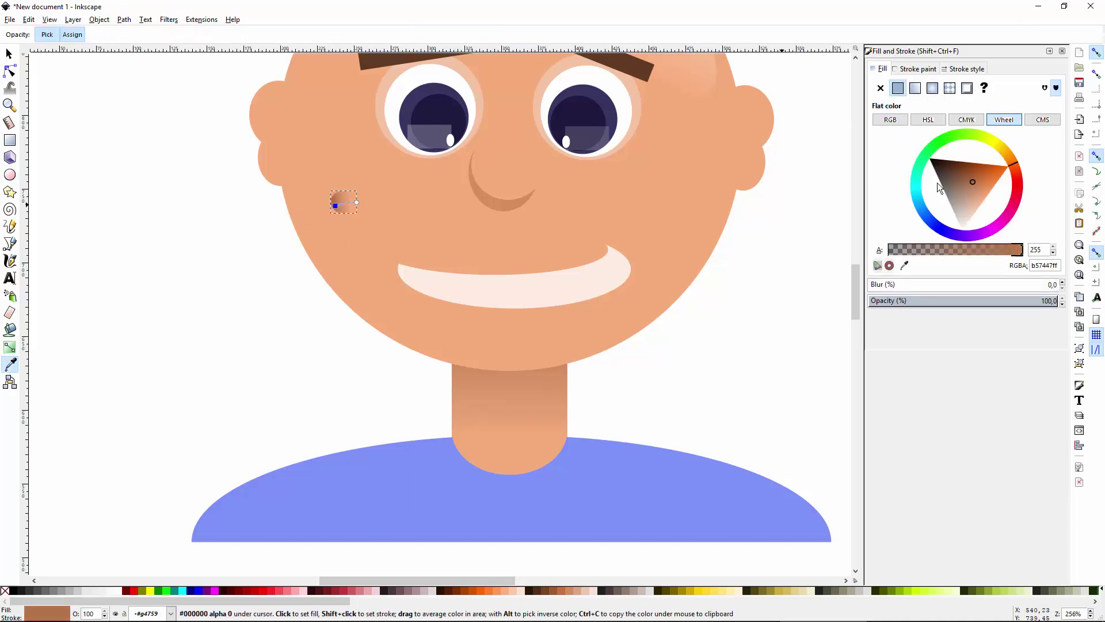
pyautogui.click(979, 183)
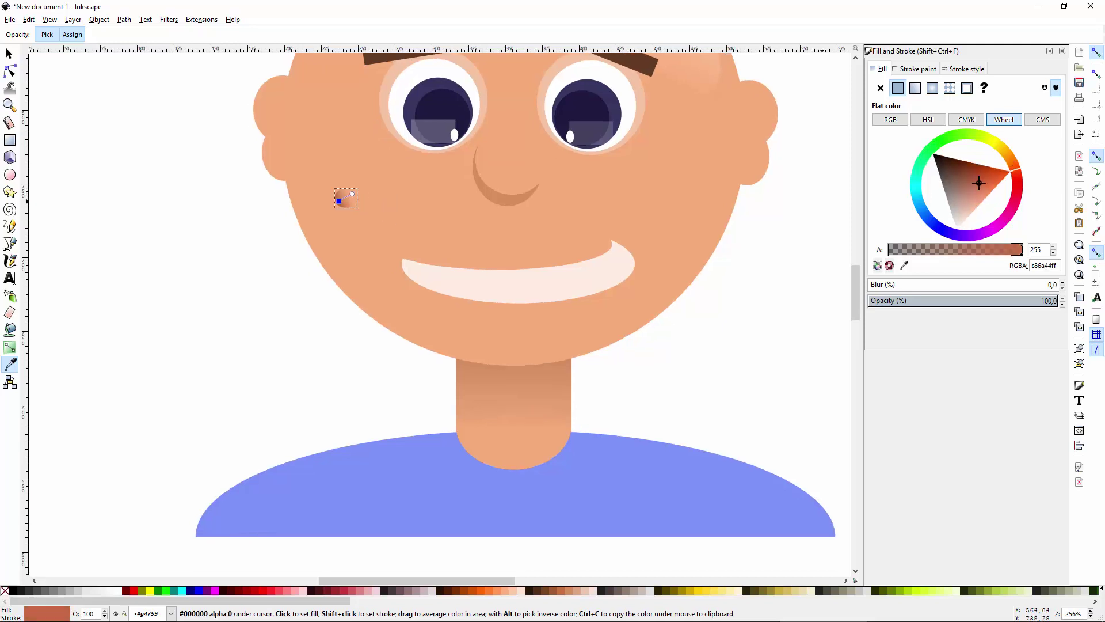
# Duplicate the freckle twice and arrange the smaller copies beside it as a cluster of three on the cheek.
pyautogui.press('s')
pyautogui.hotkey('ctrl', 'd')
pyautogui.moveTo(344, 199); pyautogui.dragTo(362, 218)
pyautogui.hotkey('ctrl', 'd')
pyautogui.press('Escape')
pyautogui.click(347, 203)
pyautogui.press('Escape')
pyautogui.scroll(-2, 229, 303)
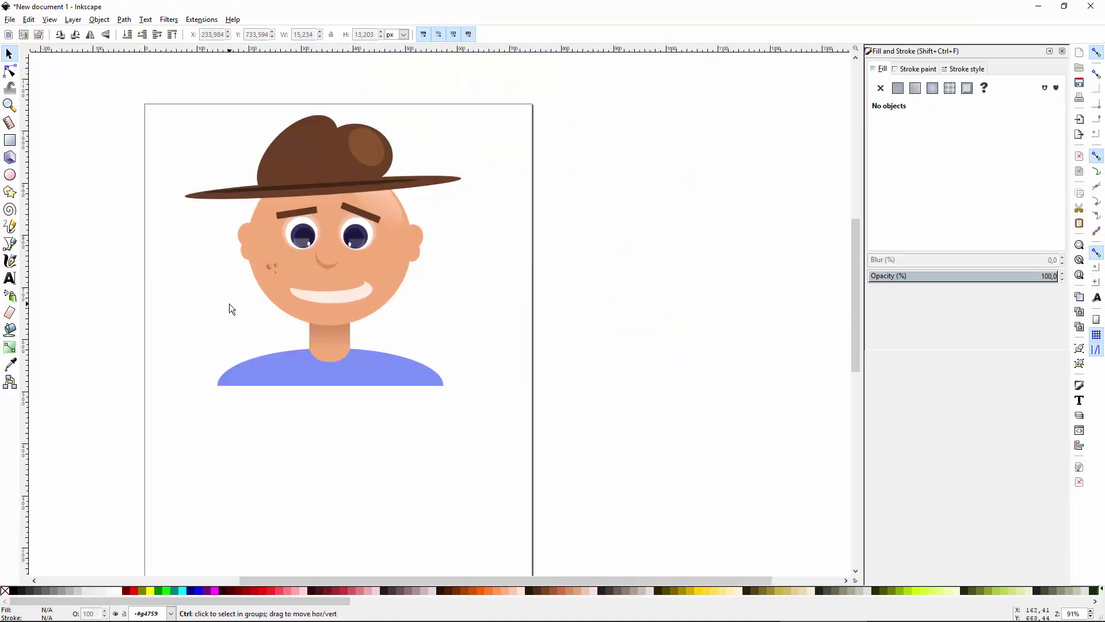
# Duplicate the three-freckle cluster onto the opposite cheek and rearrange the copied freckles into a different pattern.
pyautogui.moveTo(236, 264); pyautogui.dragTo(398, 171)
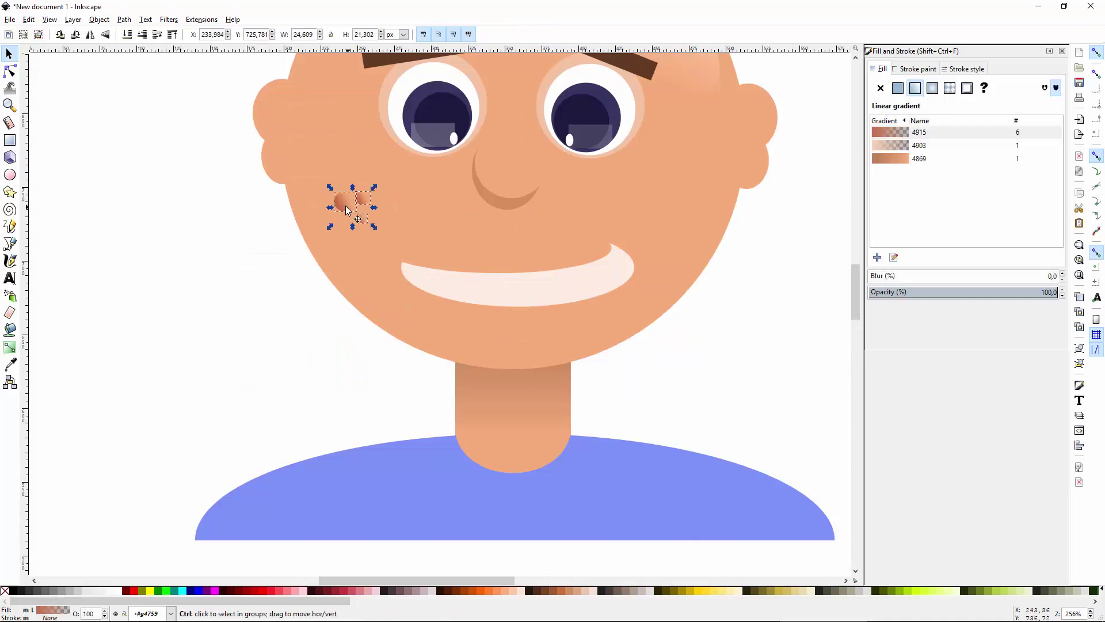
pyautogui.hotkey('ctrl', 'd')
pyautogui.moveTo(345, 206); pyautogui.dragTo(683, 191)
pyautogui.click(762, 272)
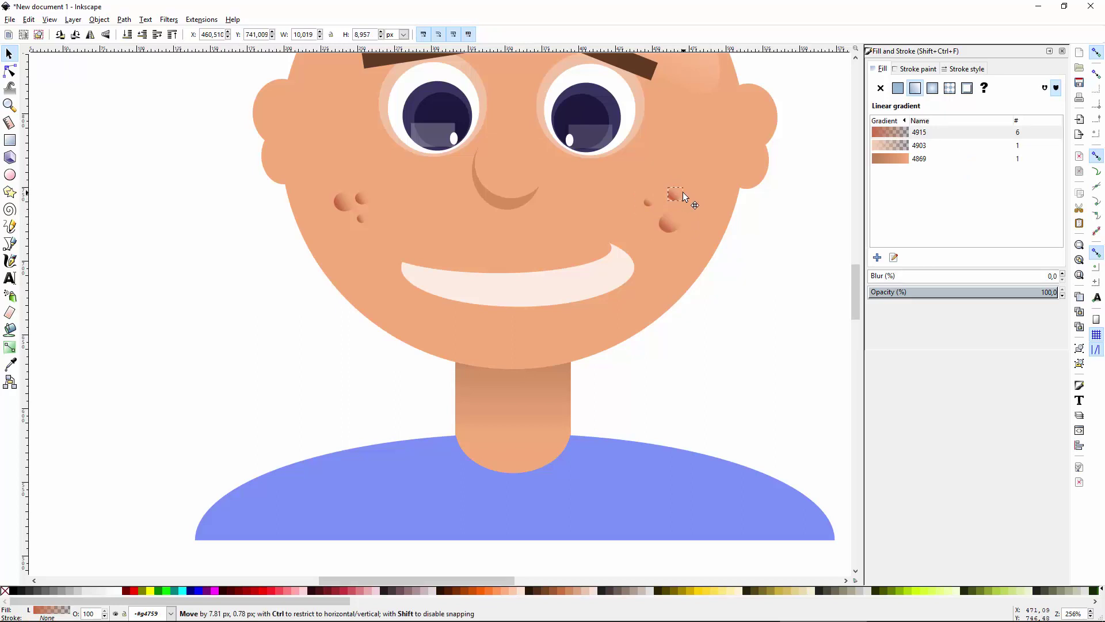
pyautogui.click(801, 283)
pyautogui.scroll(-3, 811, 264)
pyautogui.scroll(3, 640, 268)
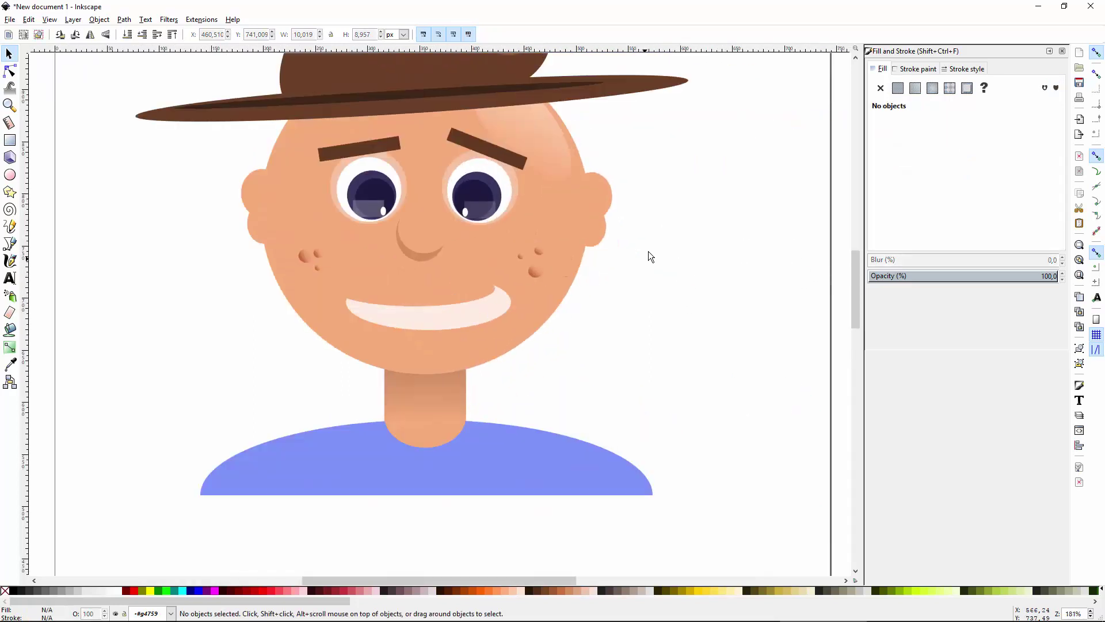
pyautogui.scroll(-1, 648, 224)
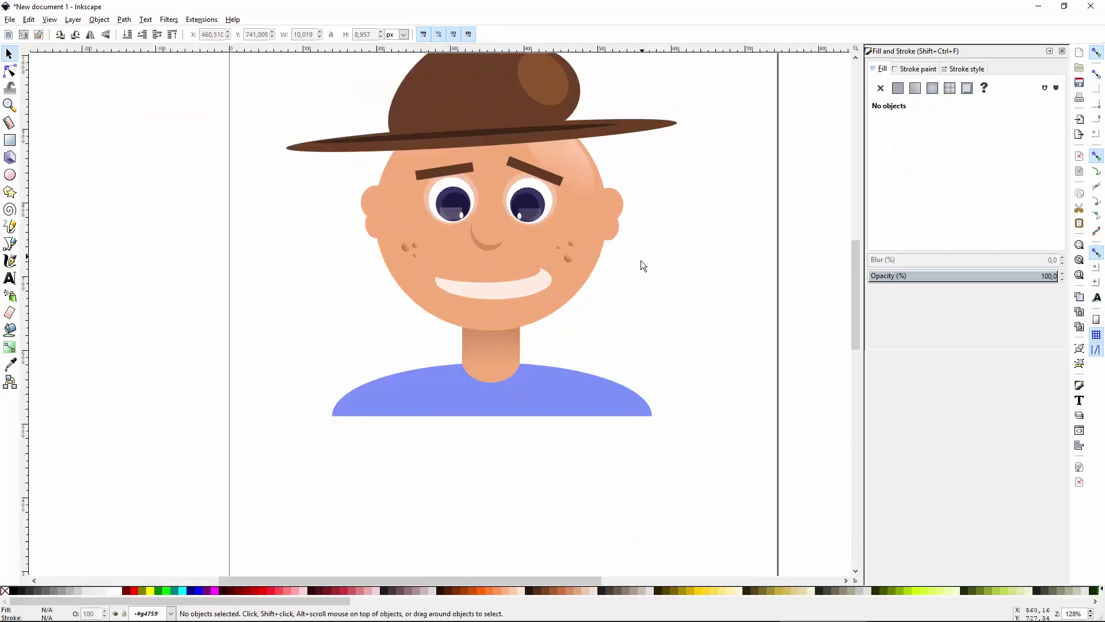
pyautogui.scroll(-1, 598, 262)
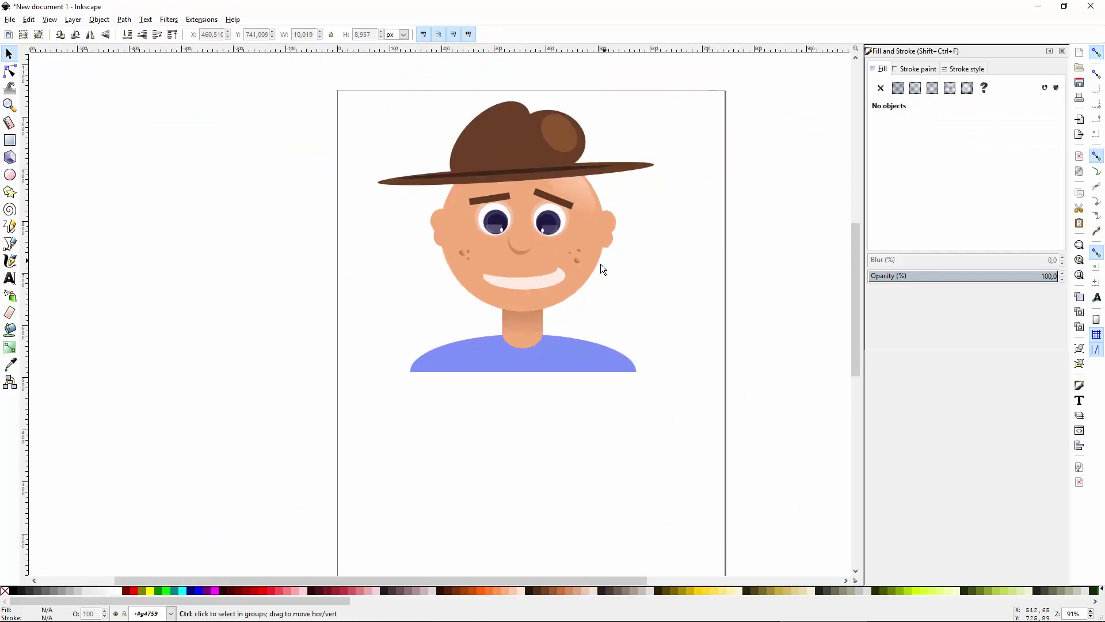
# Draw a flat brown ellipse (b87d65ff) about 53 × 15 px on the chin below the mouth.
pyautogui.scroll(2, 600, 264)
pyautogui.press('e')
pyautogui.scroll(1, 490, 325)
pyautogui.moveTo(377, 343)
pyautogui.mouseDown()
pyautogui.moveTo(456, 364)
pyautogui.moveTo(425, 342)
pyautogui.mouseUp()
pyautogui.press('s')
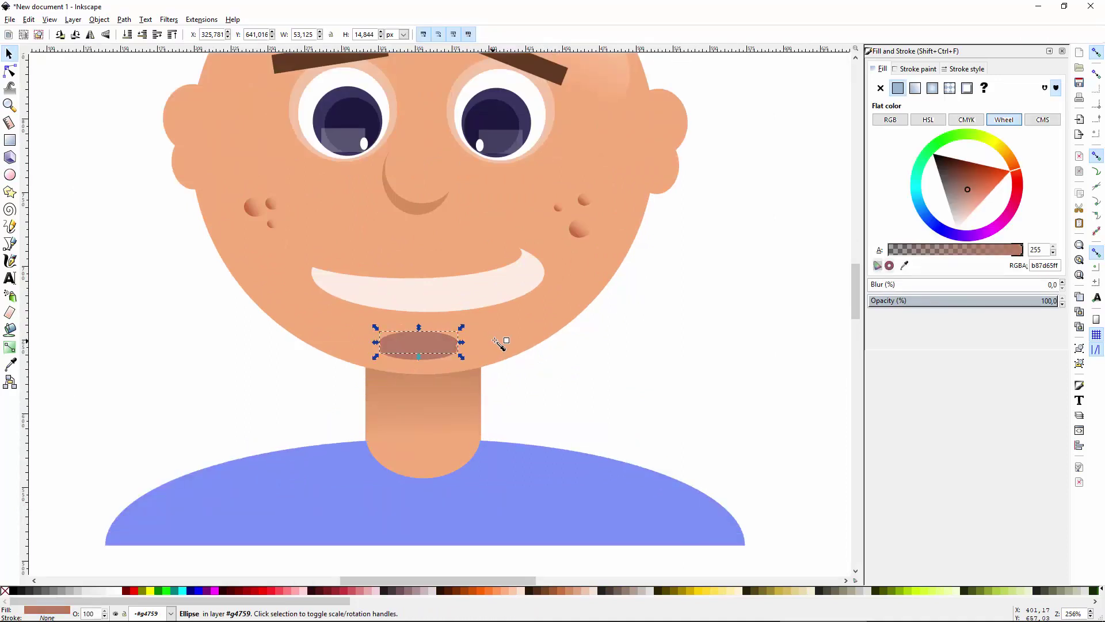
# Cover the chin ellipse with a duplicate shifted slightly upward and filled with the face's skin colour, leaving a thin curved crease.
pyautogui.hotkey('ctrl', 'd')
pyautogui.press('Up')
pyautogui.press('Up')
pyautogui.press('d')
pyautogui.click(459, 354)
pyautogui.press('s')
pyautogui.click(677, 405)
pyautogui.scroll(-1, 459, 226)
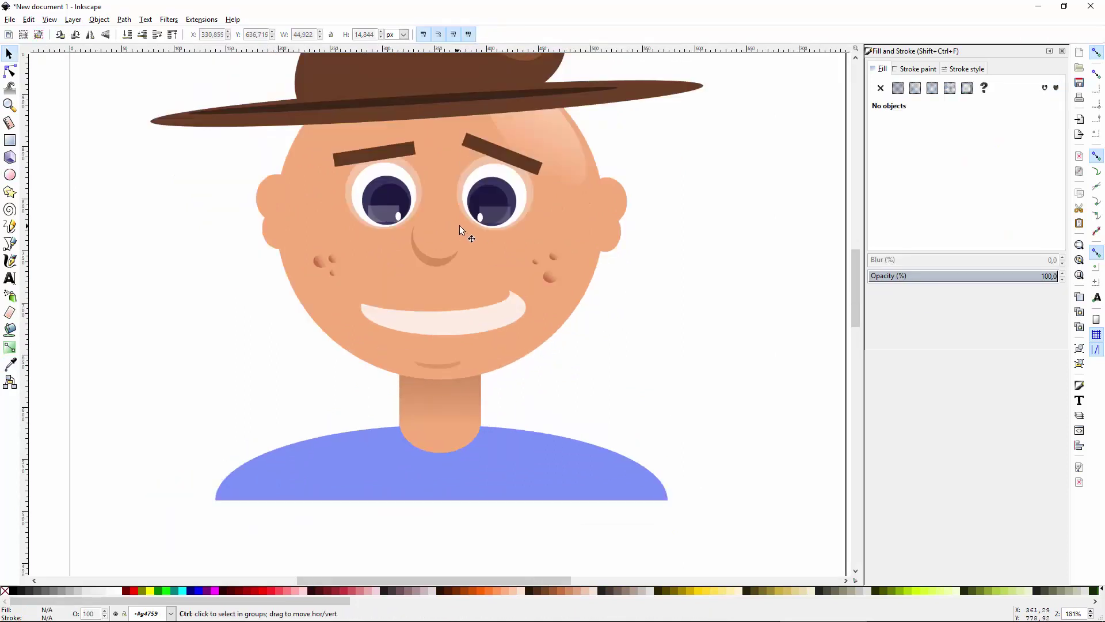
# Enlarge the small white highlight ovals in both pupils slightly.
pyautogui.scroll(1, 390, 216)
pyautogui.press('n')
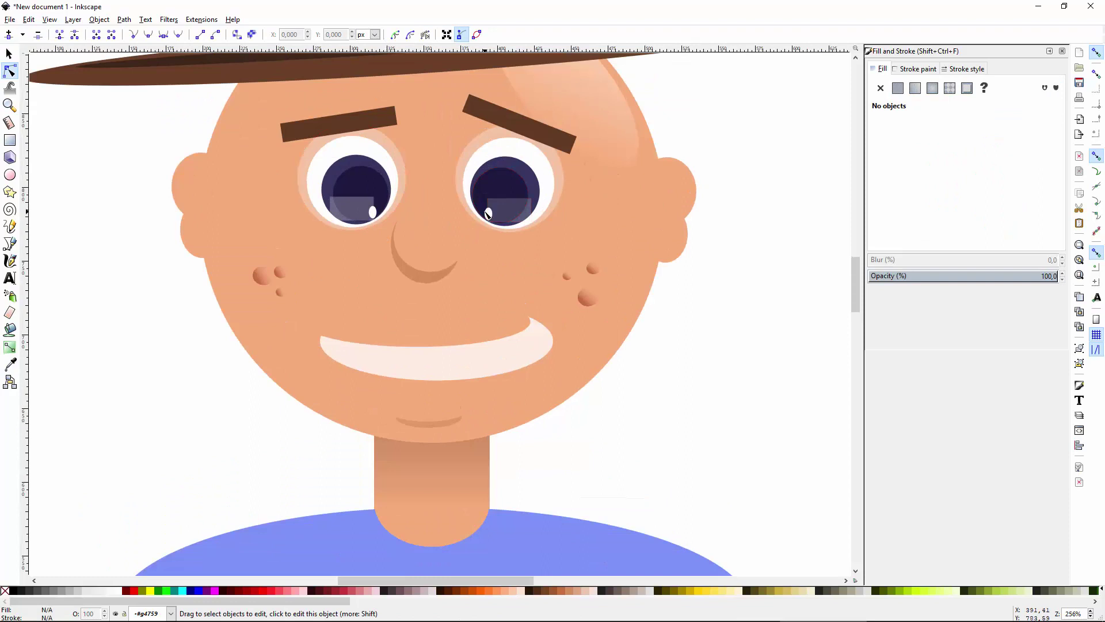
pyautogui.click(488, 215)
pyautogui.press('s')
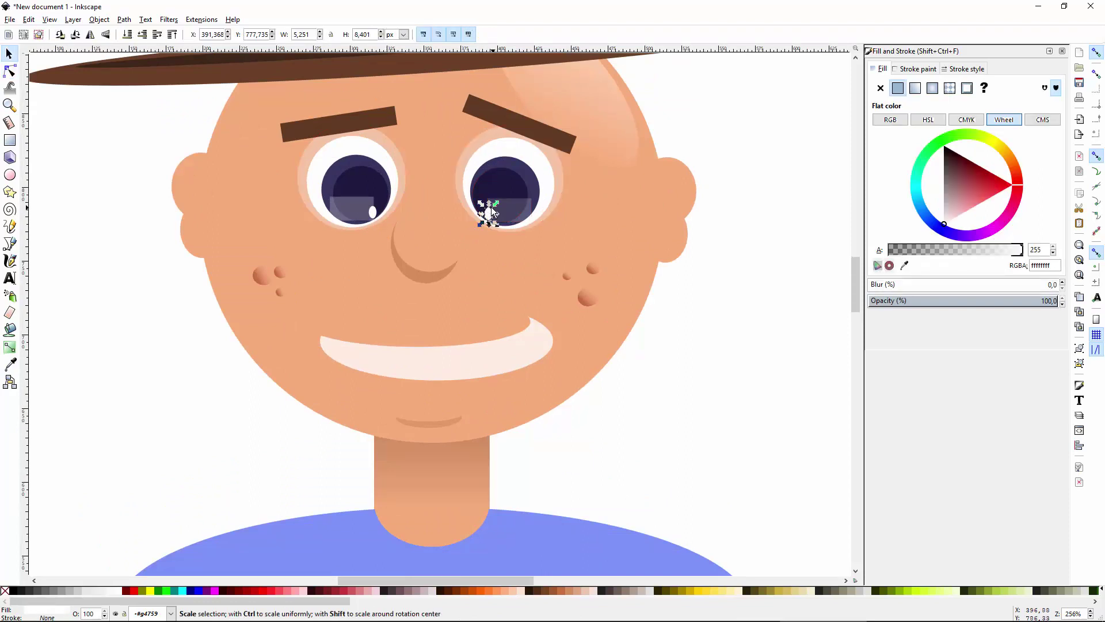
pyautogui.press('n')
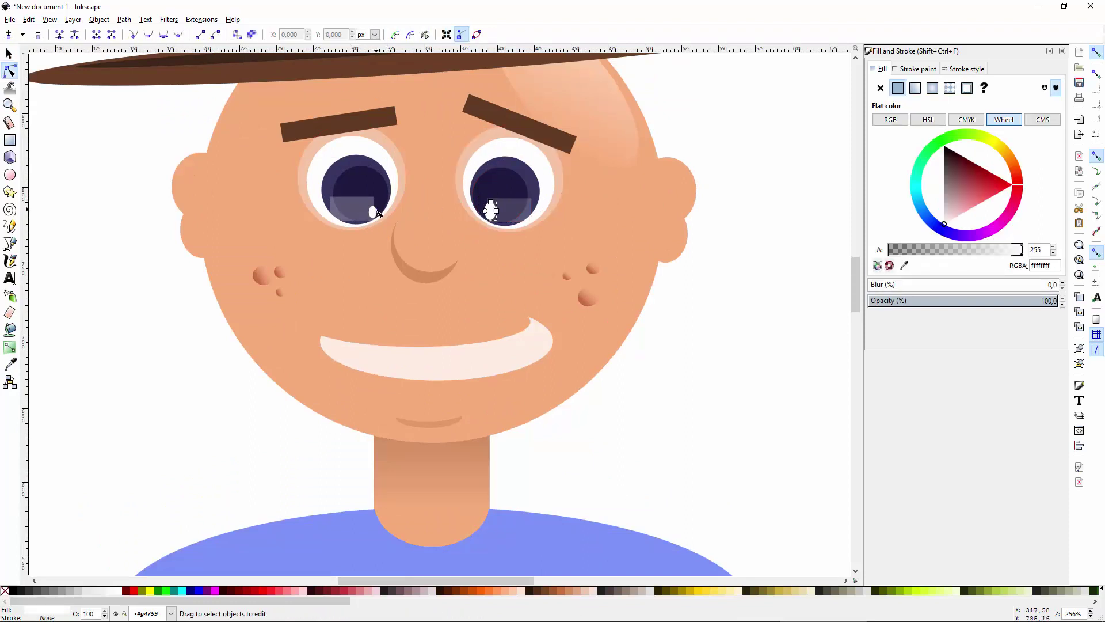
pyautogui.click(374, 212)
pyautogui.press('s')
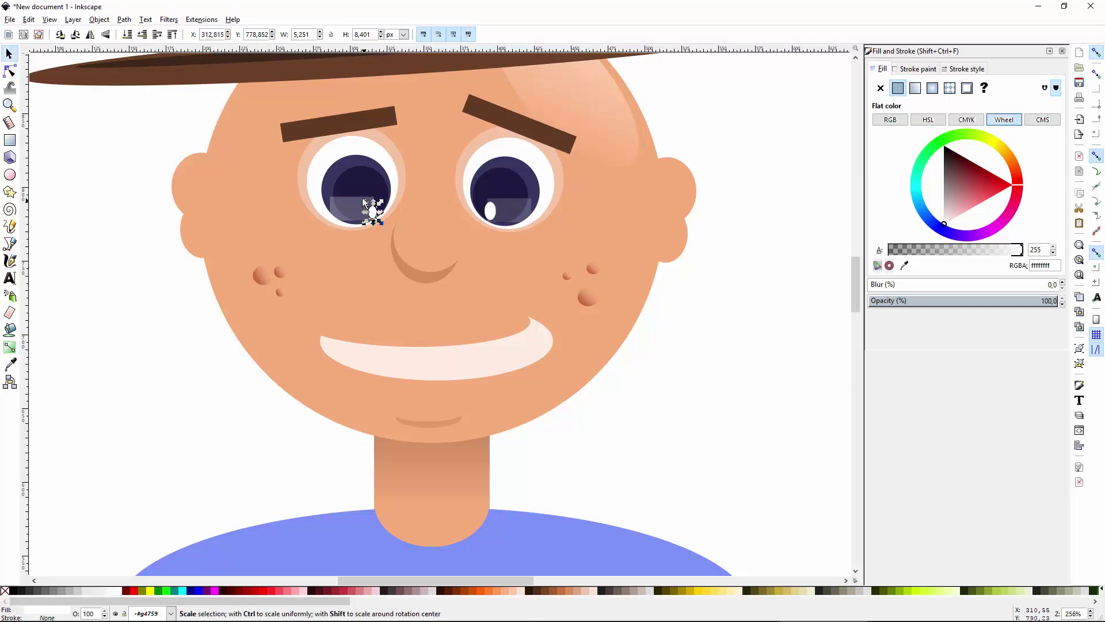
pyautogui.moveTo(363, 201); pyautogui.dragTo(360, 197)
pyautogui.click(684, 290)
pyautogui.scroll(-2, 684, 290)
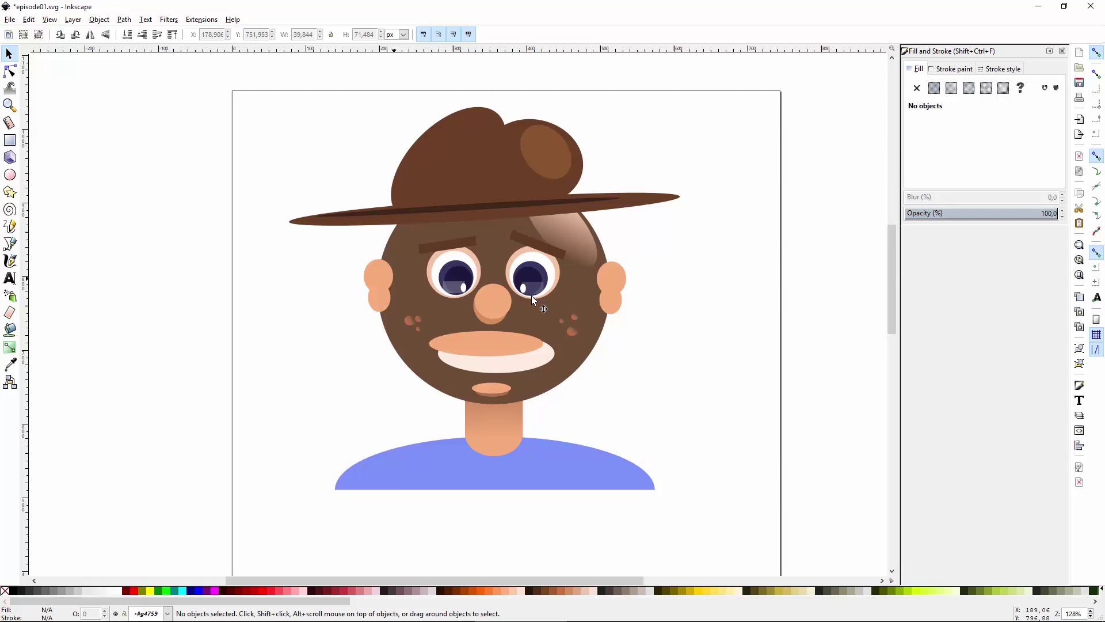
# Restyle the character as a hatless, dark-skinned variant with long black hair (000000ff) and green irises (3c5f36ff).
pyautogui.click(491, 303)
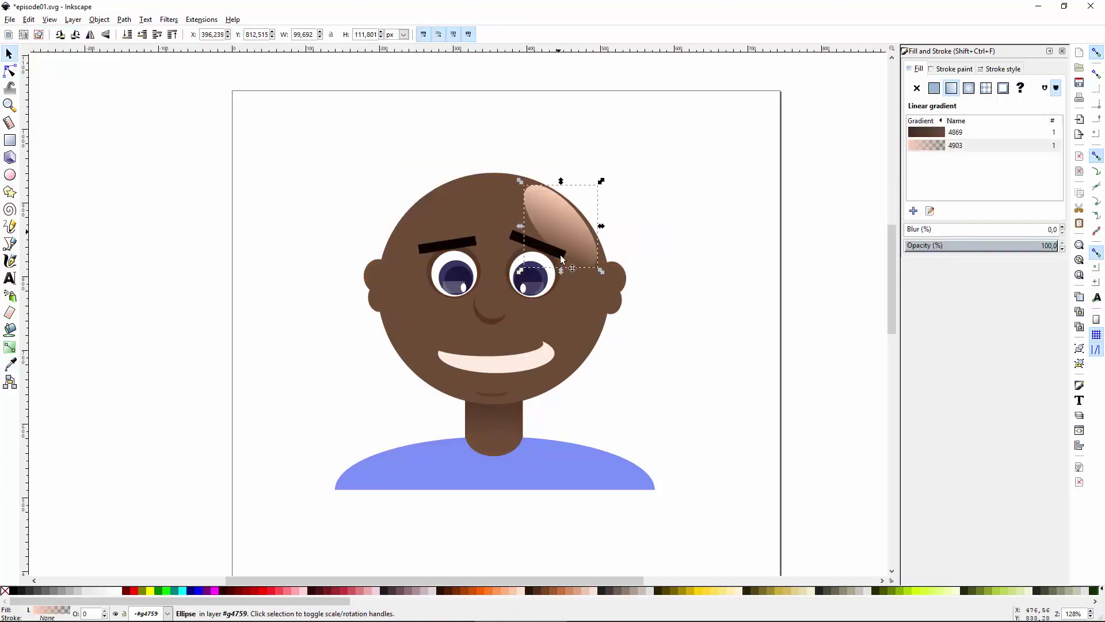
pyautogui.press('Escape')
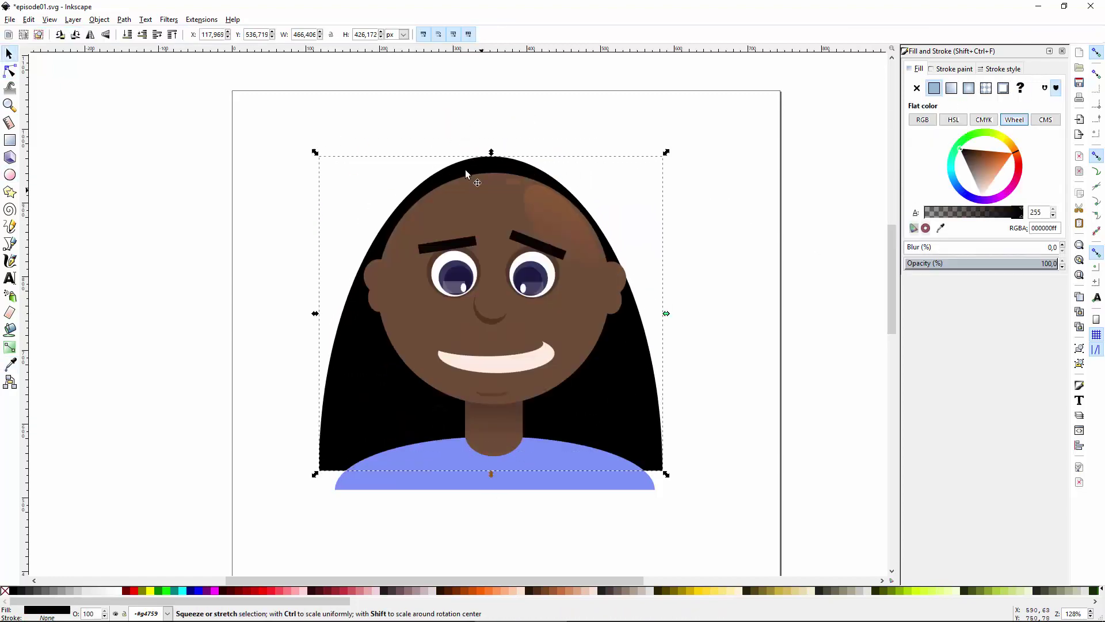
pyautogui.click(503, 197)
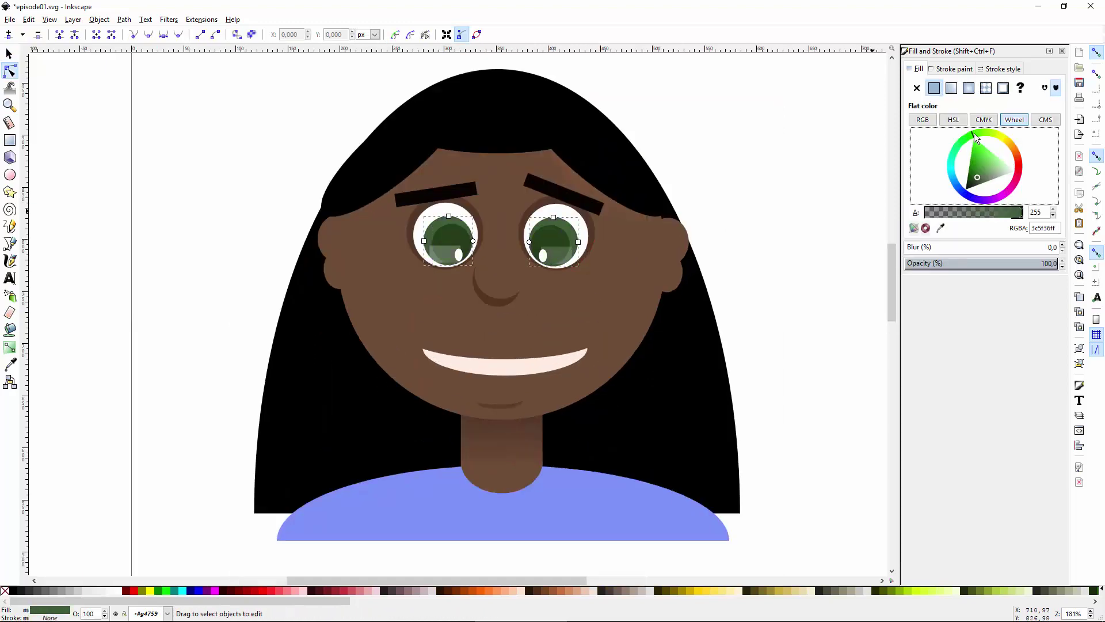